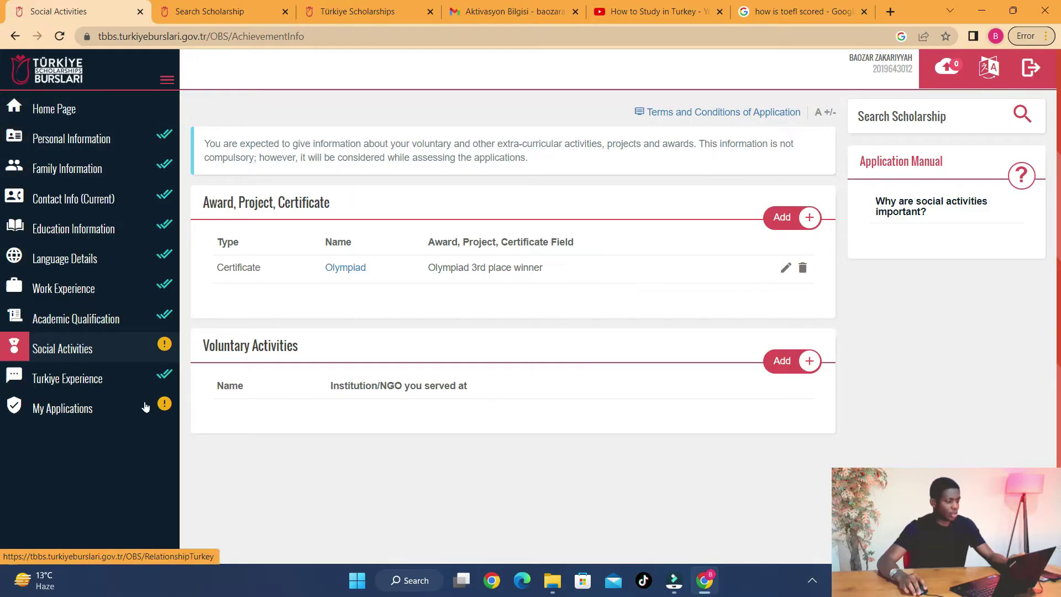
# - From the portal Home Page, start applying to the first Undergraduate Scholarship Programme
pyautogui.click(77, 103)
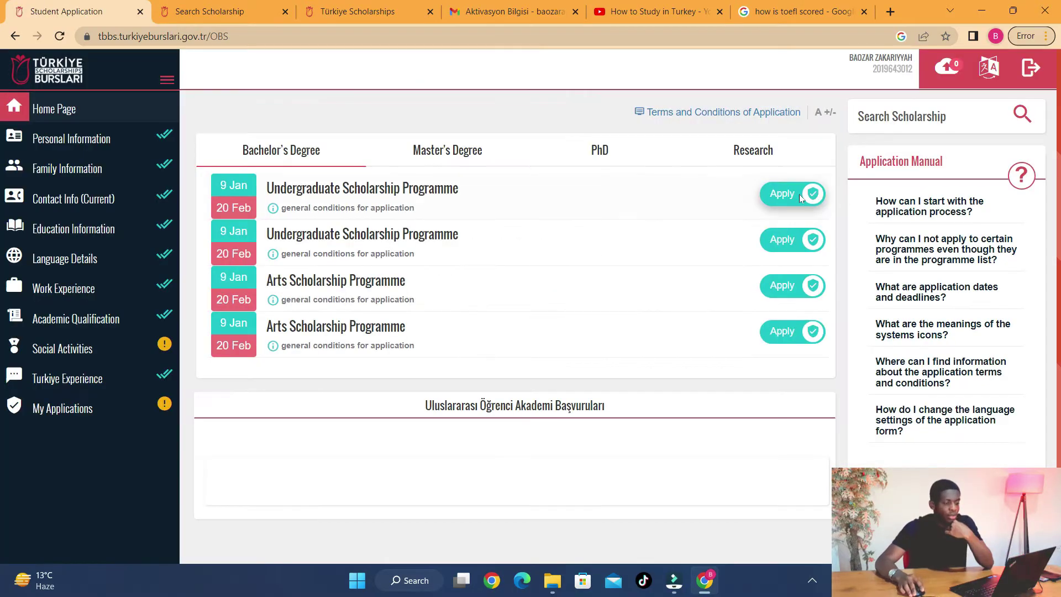
pyautogui.click(799, 194)
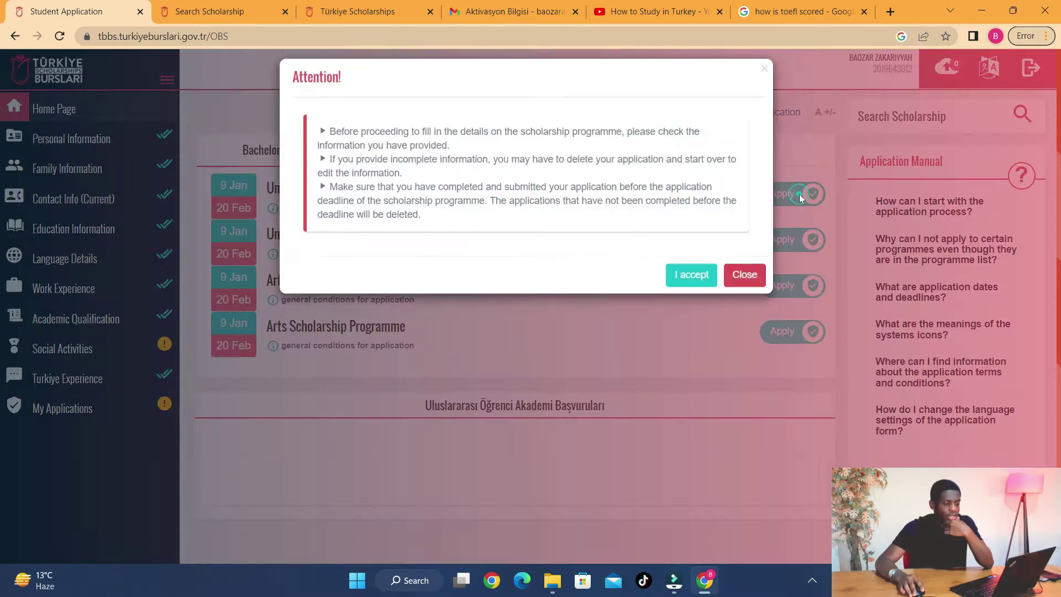
# - Accept the attention notice, tick 'I have read and accepted all the conditions' and save
pyautogui.click(691, 281)
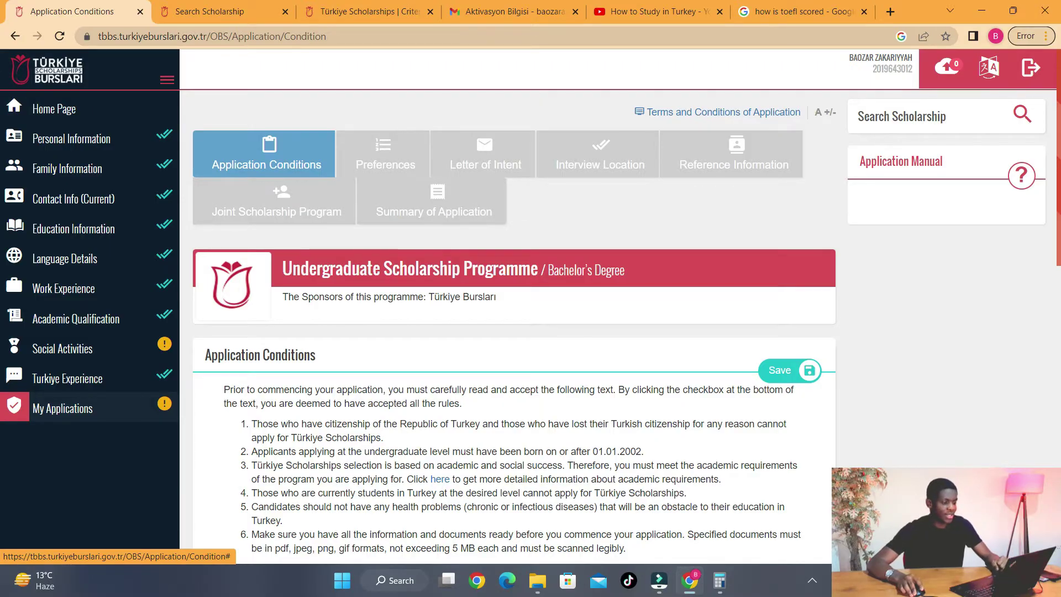
pyautogui.scroll(-3, 493, 304)
pyautogui.scroll(-10, 341, 438)
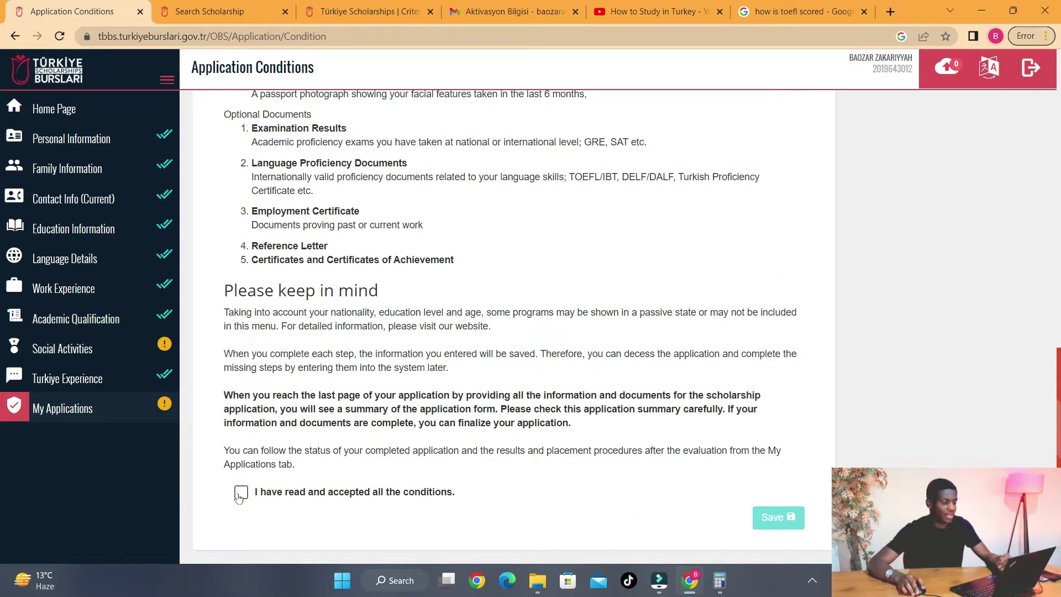
pyautogui.click(241, 493)
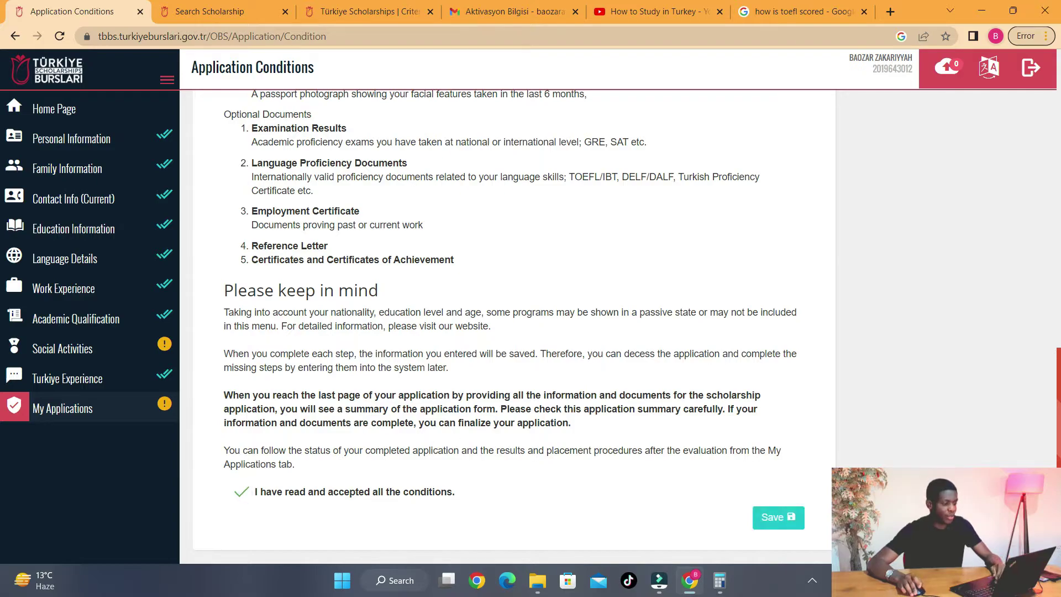
pyautogui.scroll(4, 439, 445)
pyautogui.scroll(-4, 515, 331)
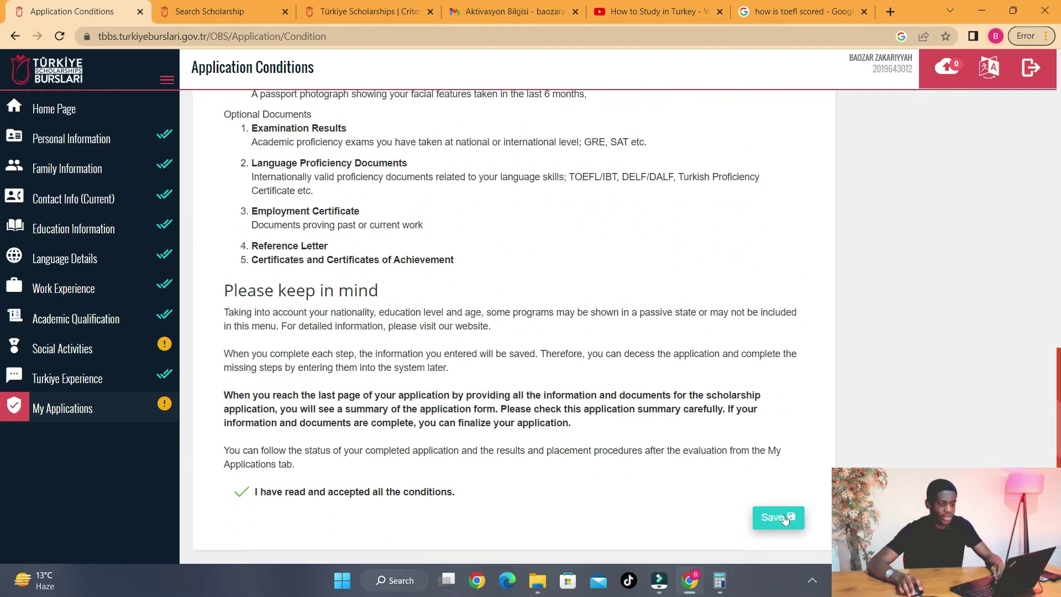
pyautogui.click(785, 515)
pyautogui.scroll(-2, 532, 299)
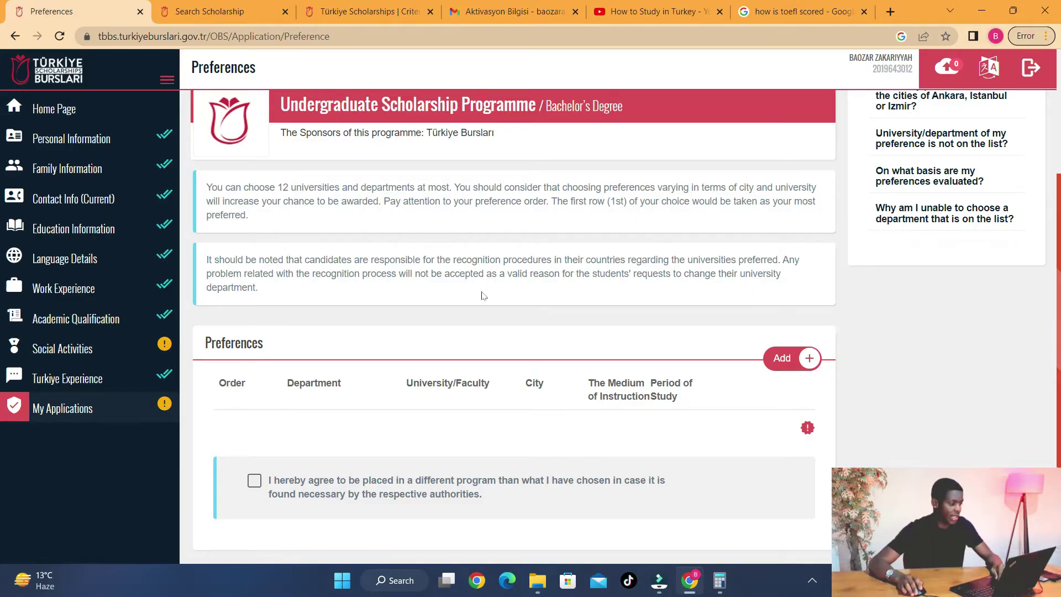
pyautogui.scroll(3, 514, 290)
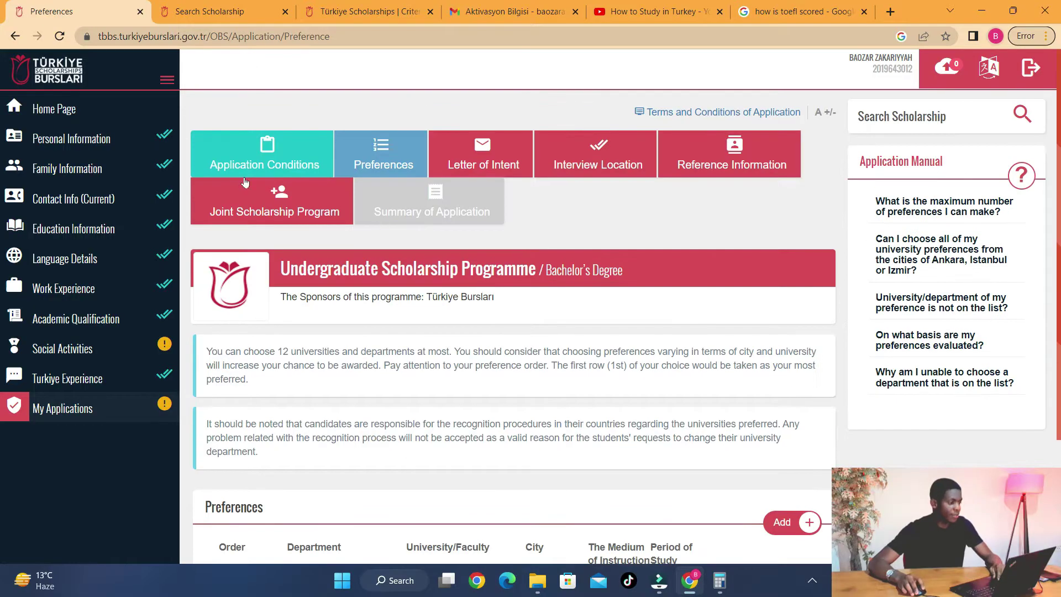
# - Review the Personal Information details and Hobbies sections, highlighting the passport number field
pyautogui.click(81, 139)
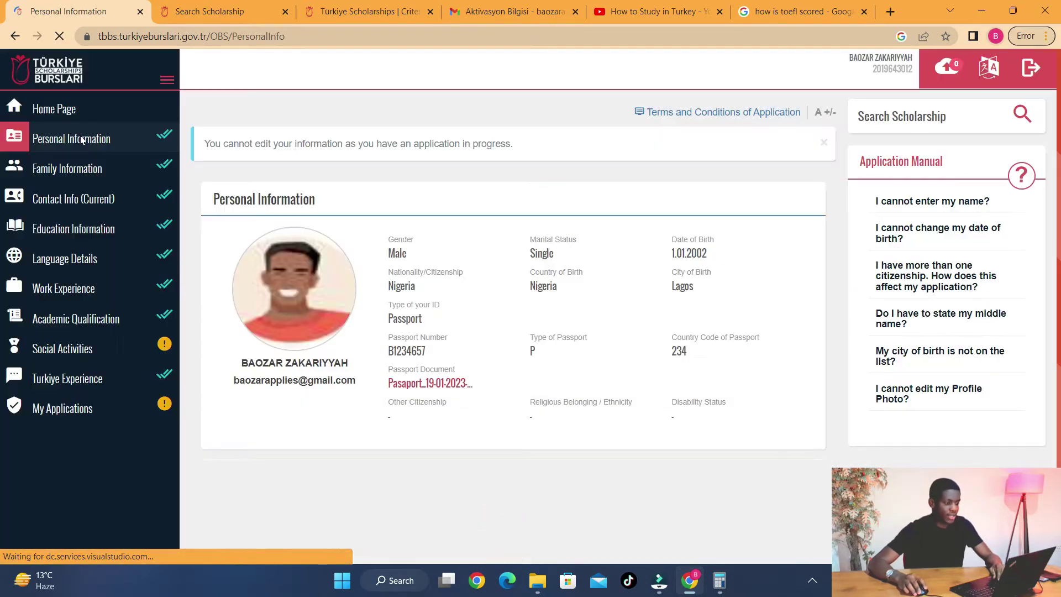
pyautogui.scroll(-2, 691, 309)
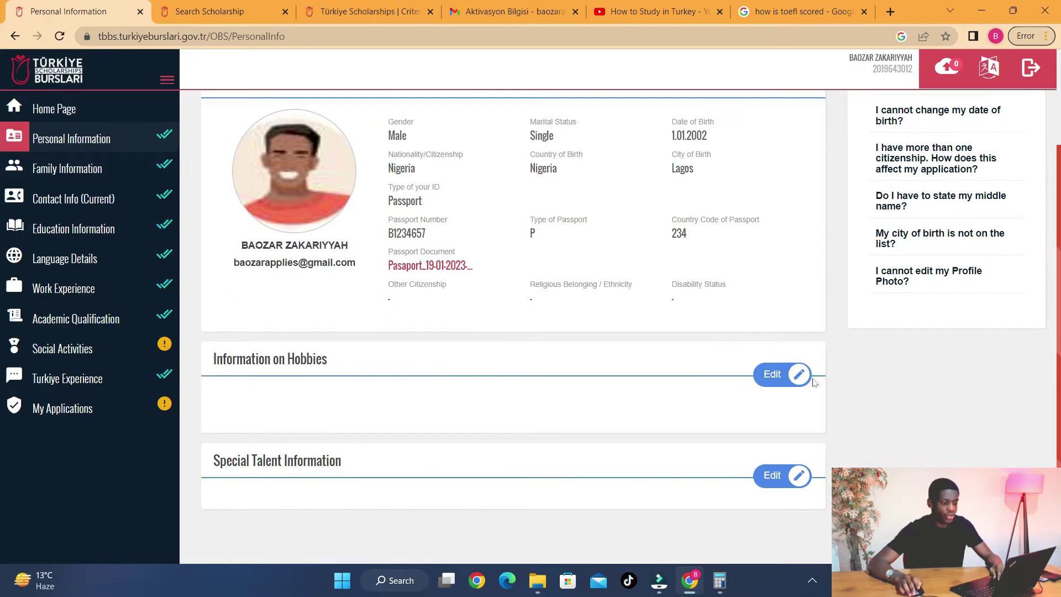
pyautogui.scroll(2, 769, 370)
pyautogui.scroll(-2, 769, 370)
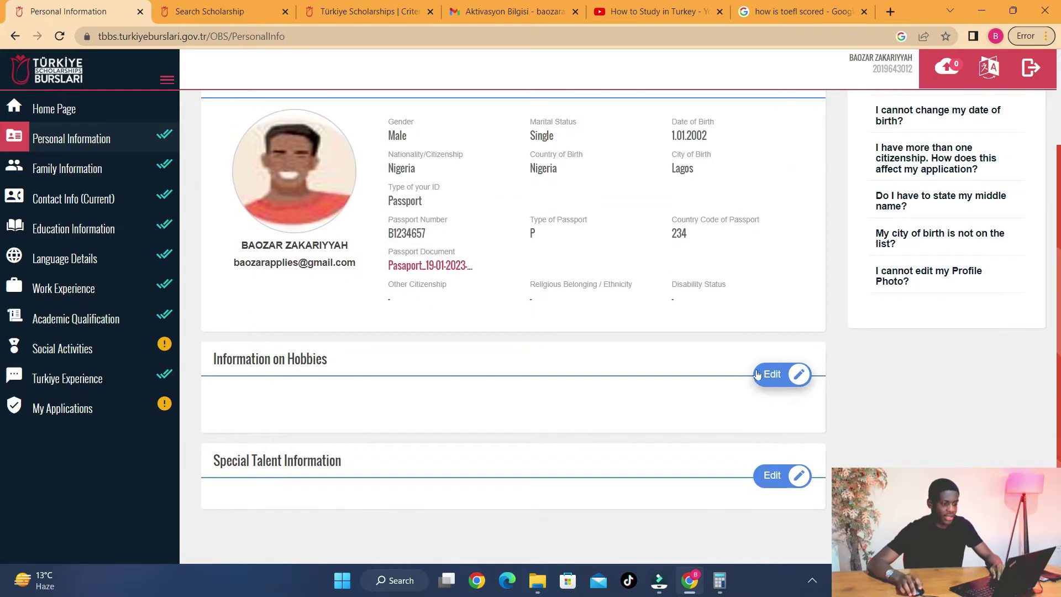
pyautogui.scroll(2, 770, 372)
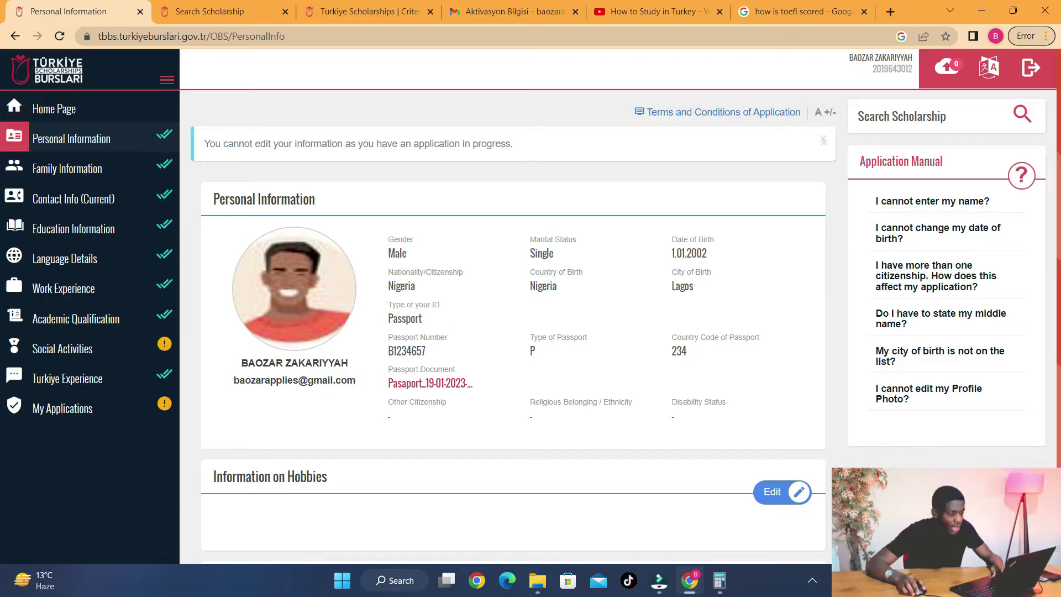
pyautogui.doubleClick(407, 351)
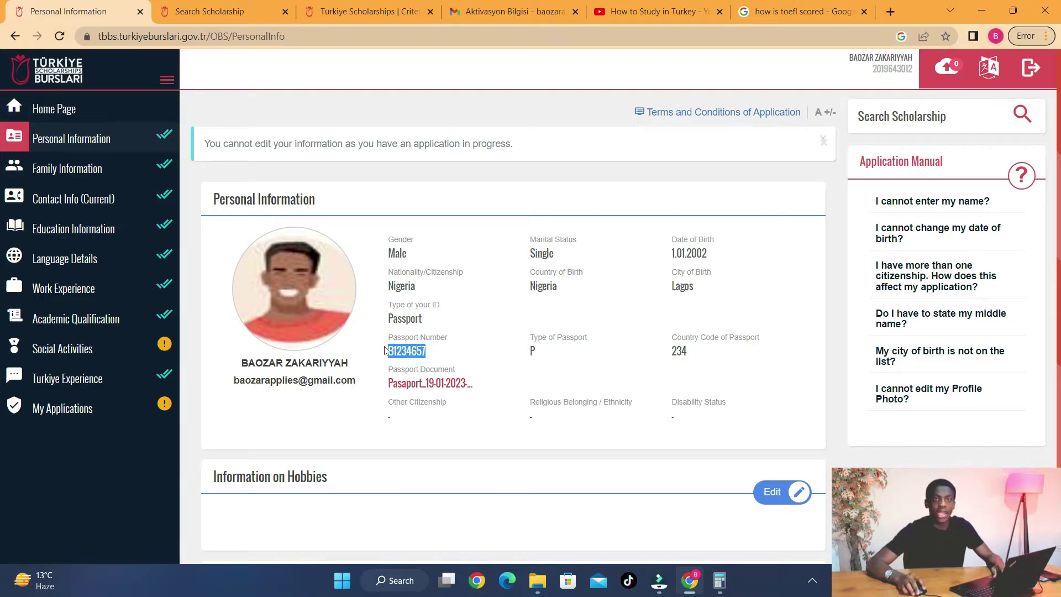
# - Delete the in-progress 2023 undergraduate application from the Home Page and reopen Personal Information
pyautogui.click(78, 110)
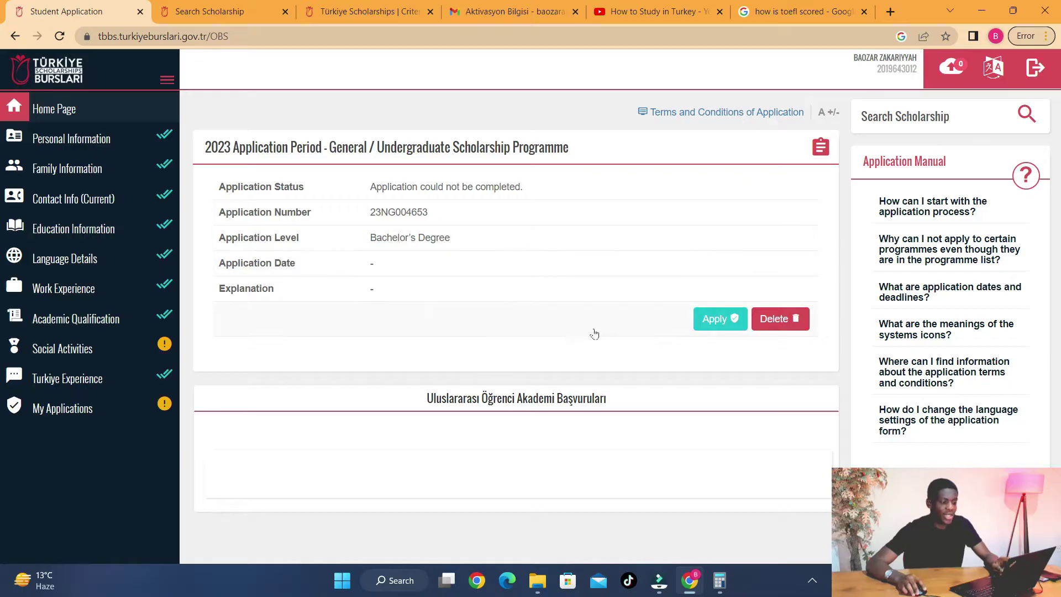
pyautogui.click(782, 320)
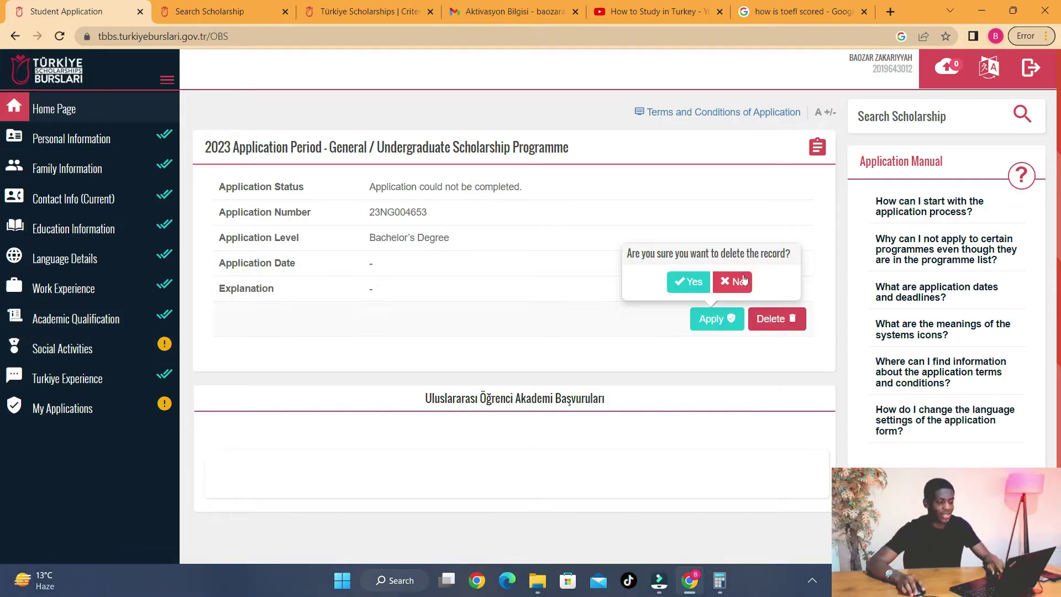
pyautogui.click(694, 282)
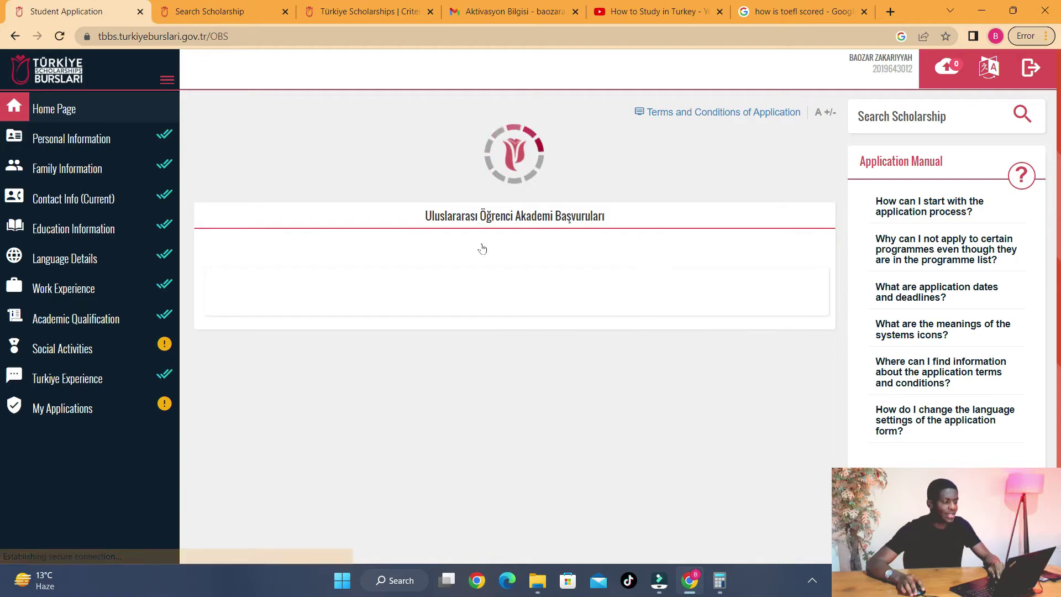
pyautogui.click(62, 139)
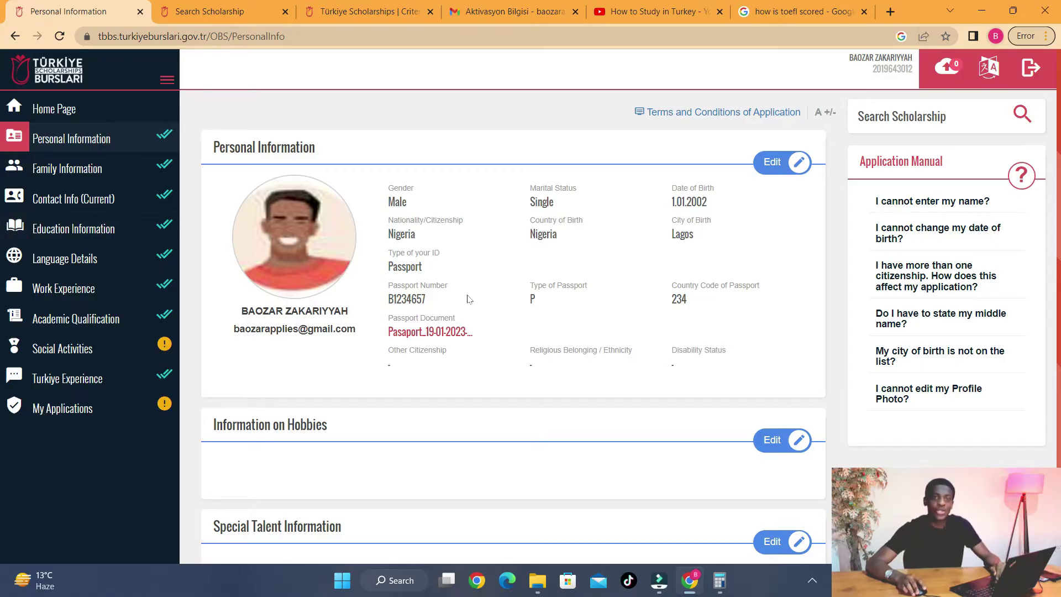
# - Apply again to the first Undergraduate Scholarship Programme from Home Page and accept the Attention notice
pyautogui.click(82, 108)
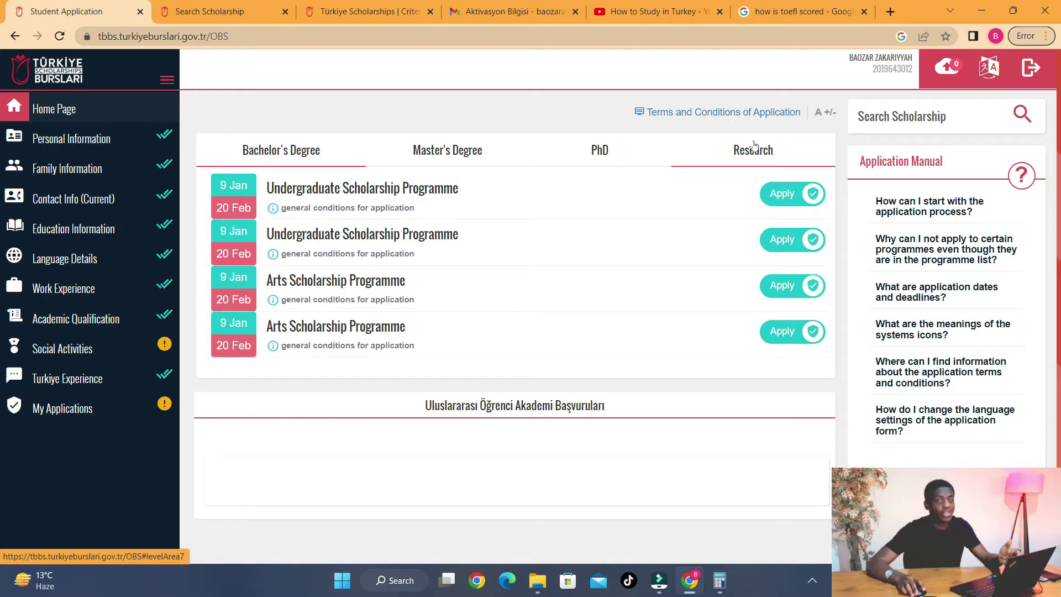
pyautogui.click(793, 195)
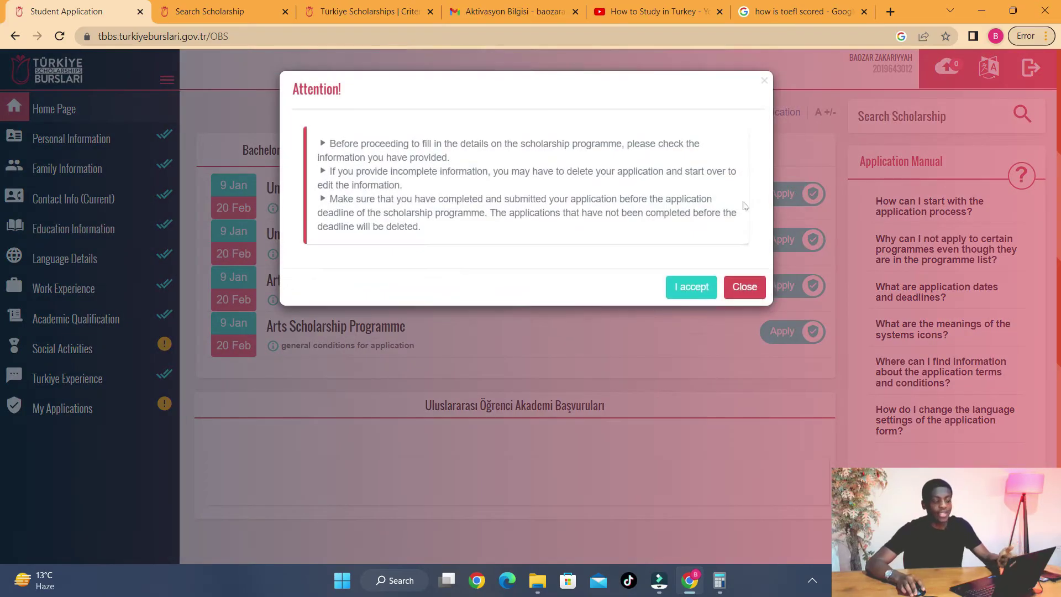
pyautogui.click(704, 287)
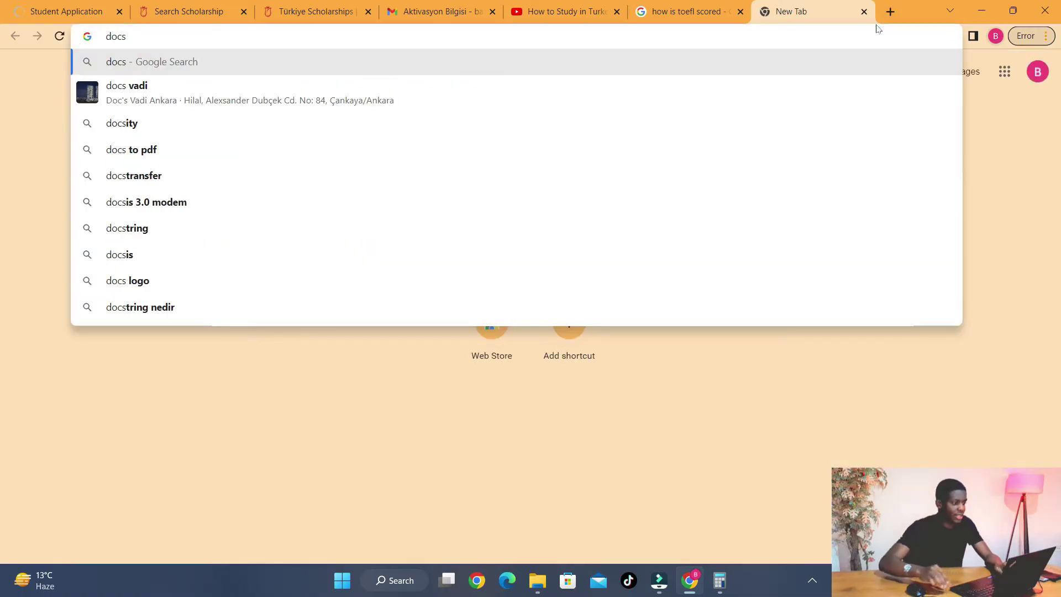
# - Search 'docs google', create a blank document and rename its title to 'My LOI'
pyautogui.write('googl')
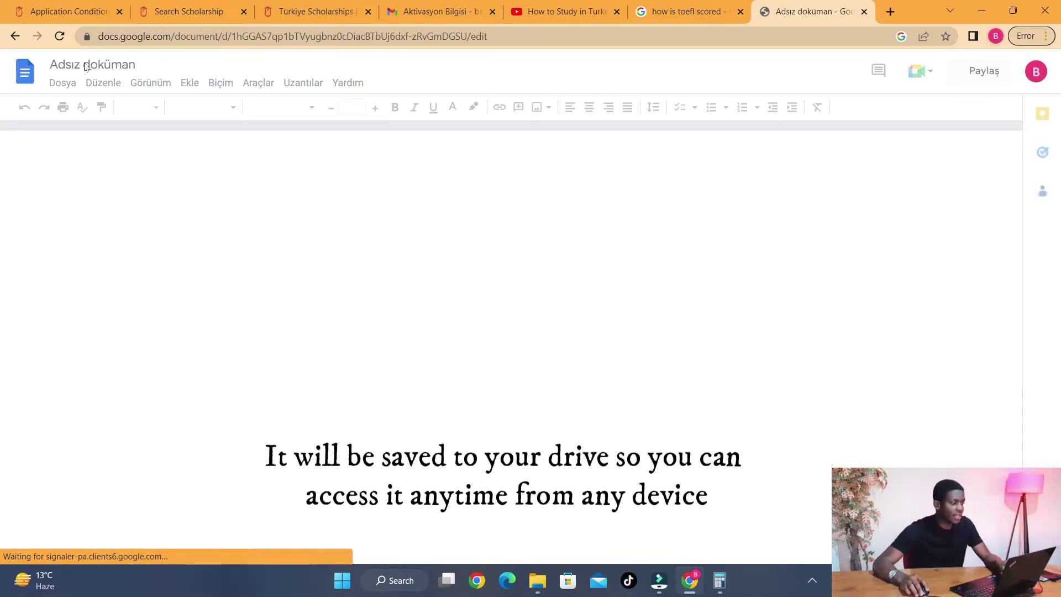
pyautogui.click(82, 65)
pyautogui.click(65, 65)
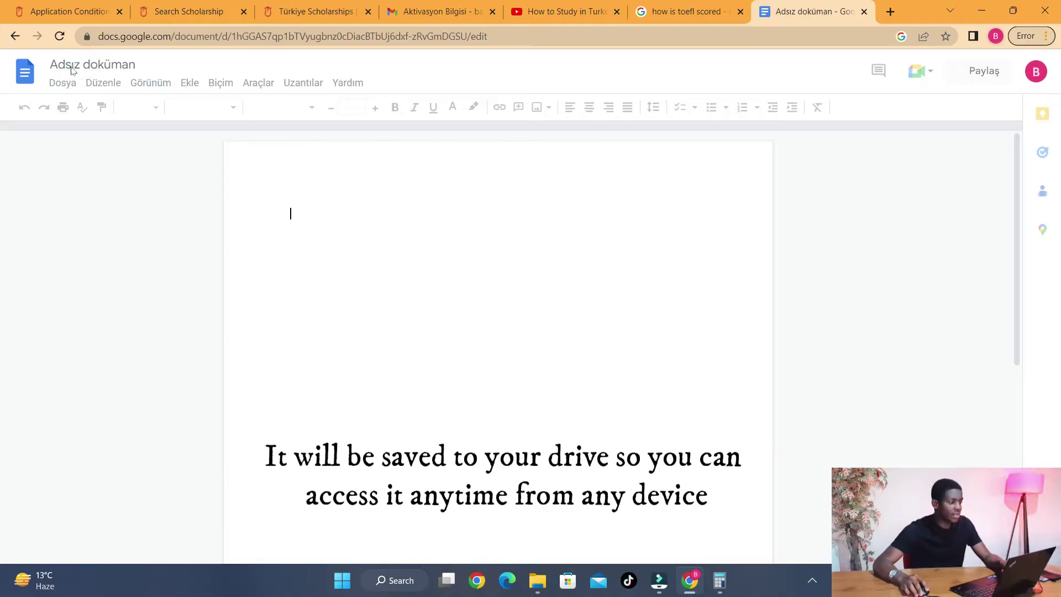
pyautogui.hotkey('ctrl', 'a')
pyautogui.write('My LOI')
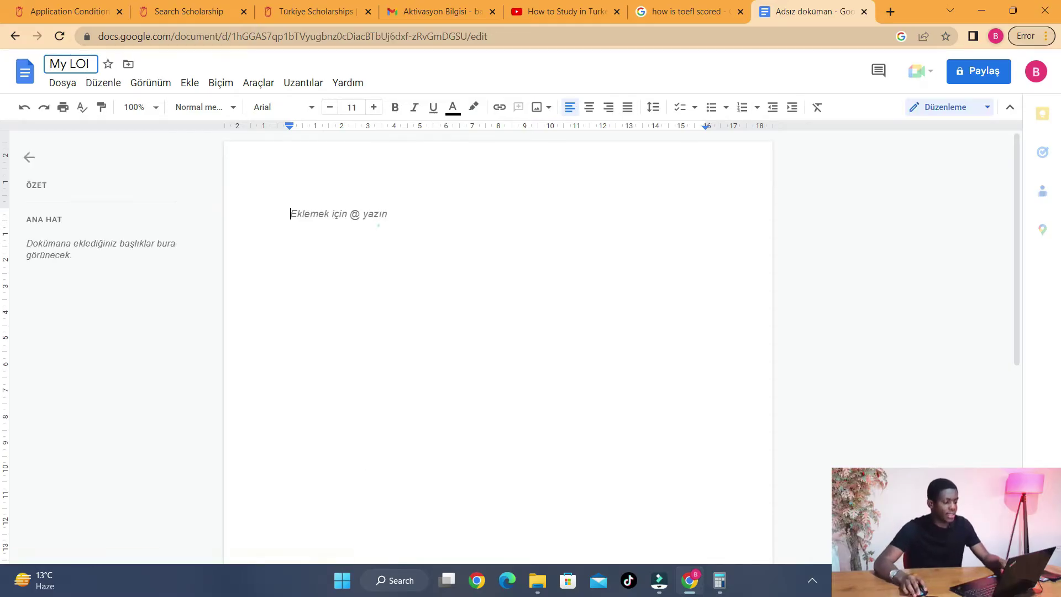
pyautogui.click(378, 225)
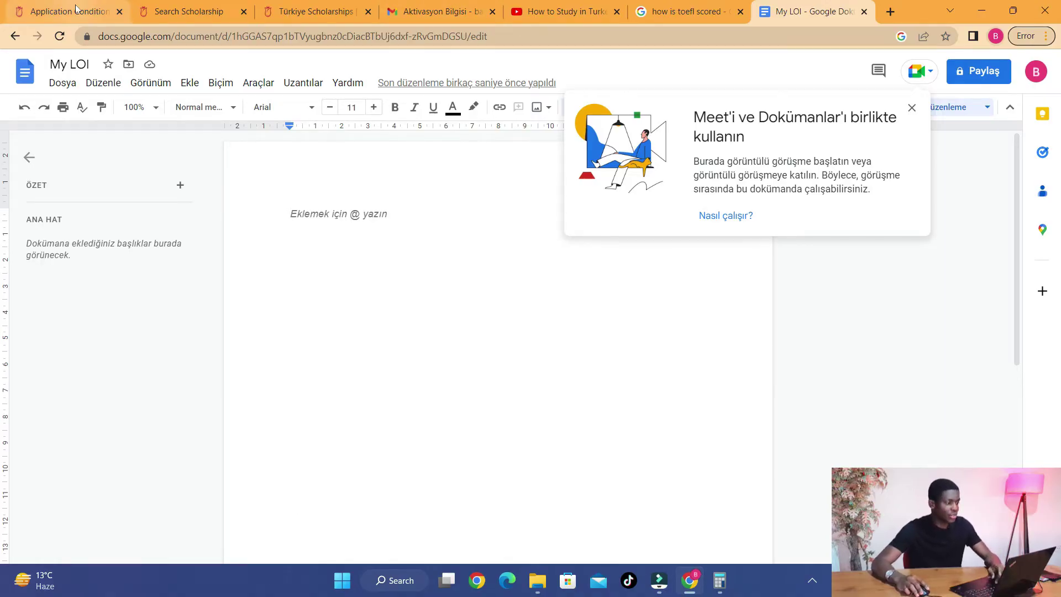
# - Back in the portal, tick the conditions acceptance checkbox and save the application conditions
pyautogui.click(188, 11)
pyautogui.click(315, 11)
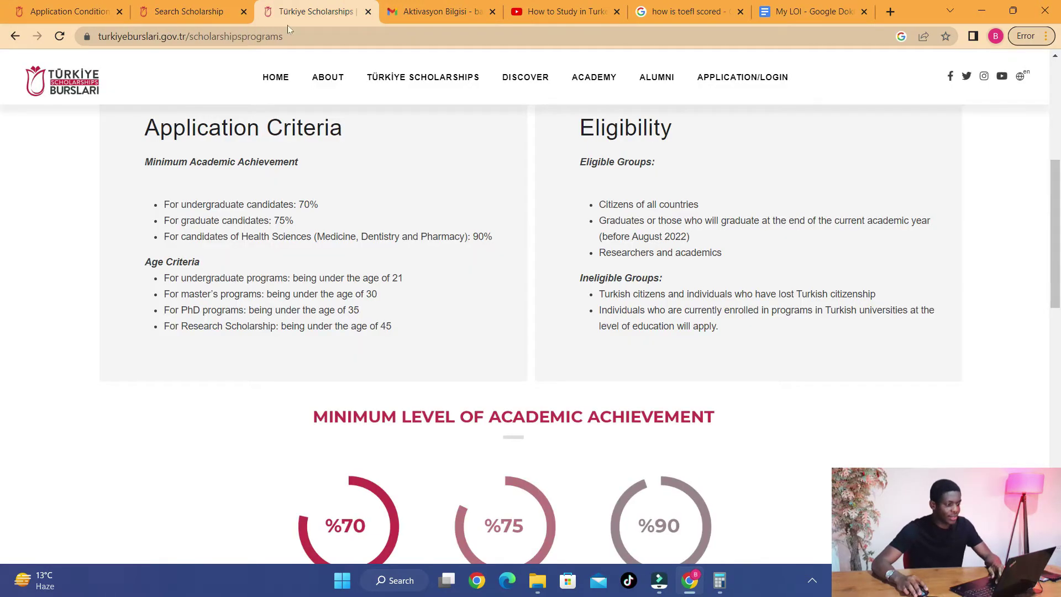
pyautogui.click(84, 18)
pyautogui.scroll(-15, 787, 365)
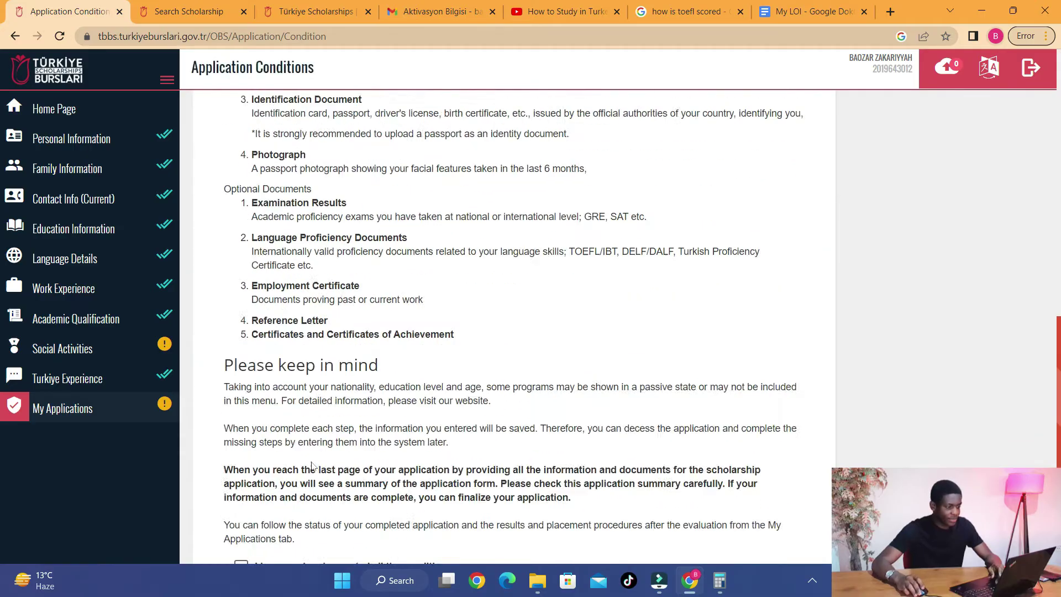
pyautogui.click(367, 496)
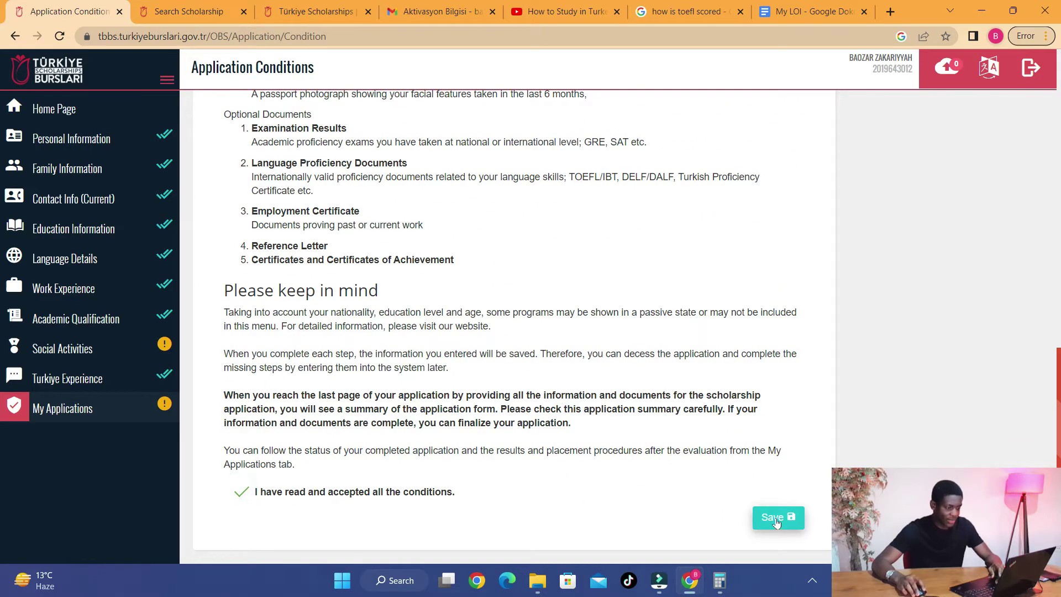
pyautogui.click(778, 517)
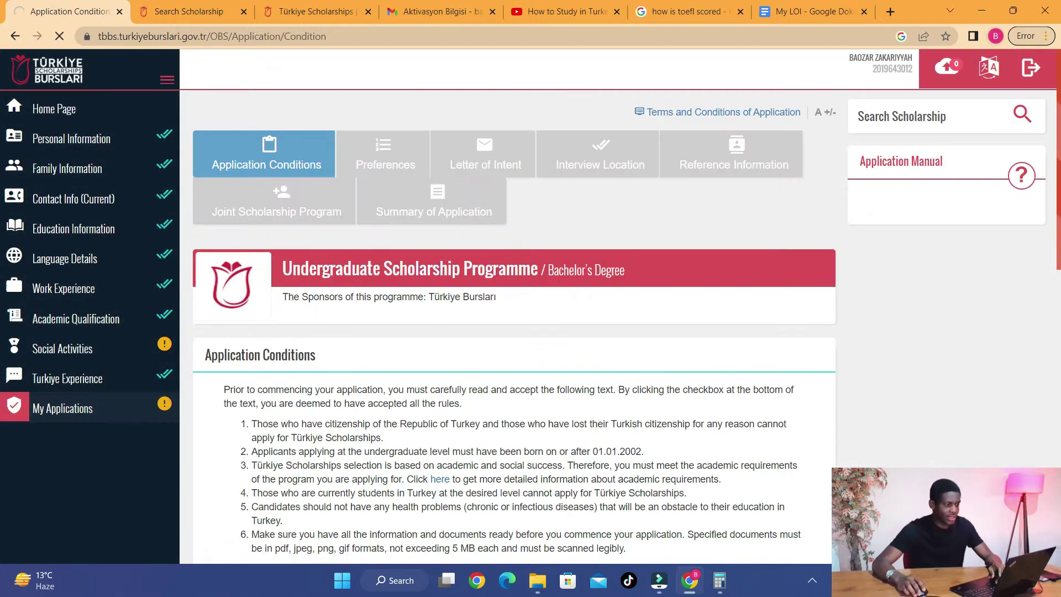
# - Go to the Letter of Intent section and scroll down to its empty required text box
pyautogui.click(487, 157)
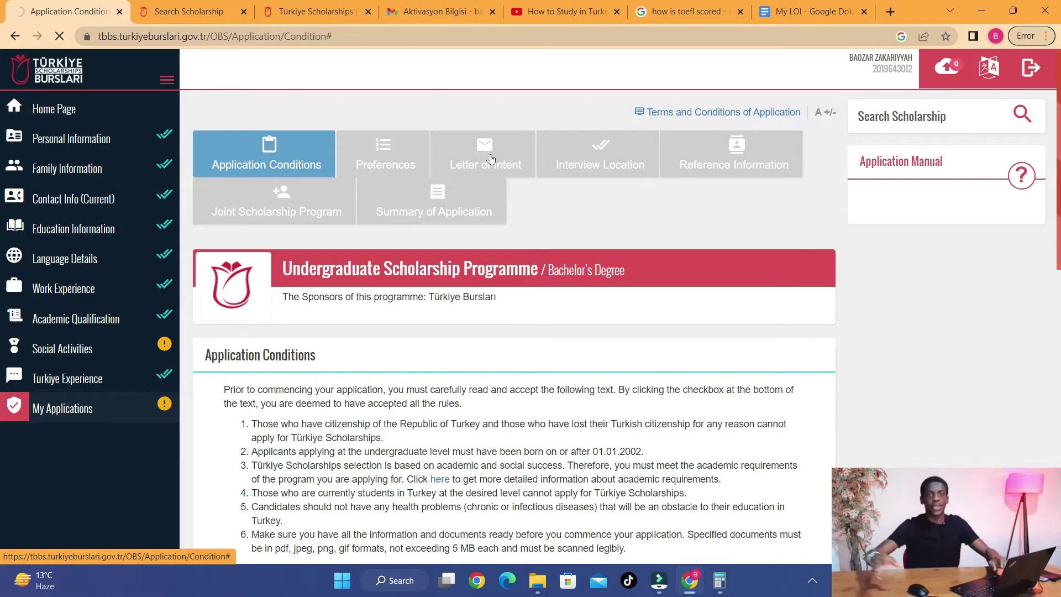
pyautogui.scroll(-9, 385, 332)
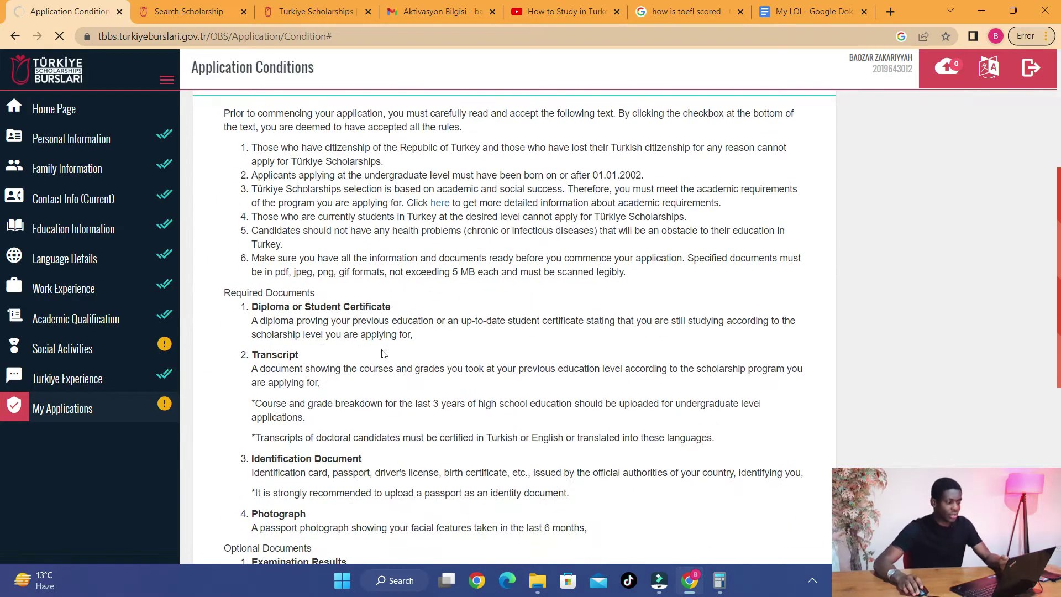
pyautogui.scroll(-2, 385, 365)
pyautogui.scroll(12, 392, 259)
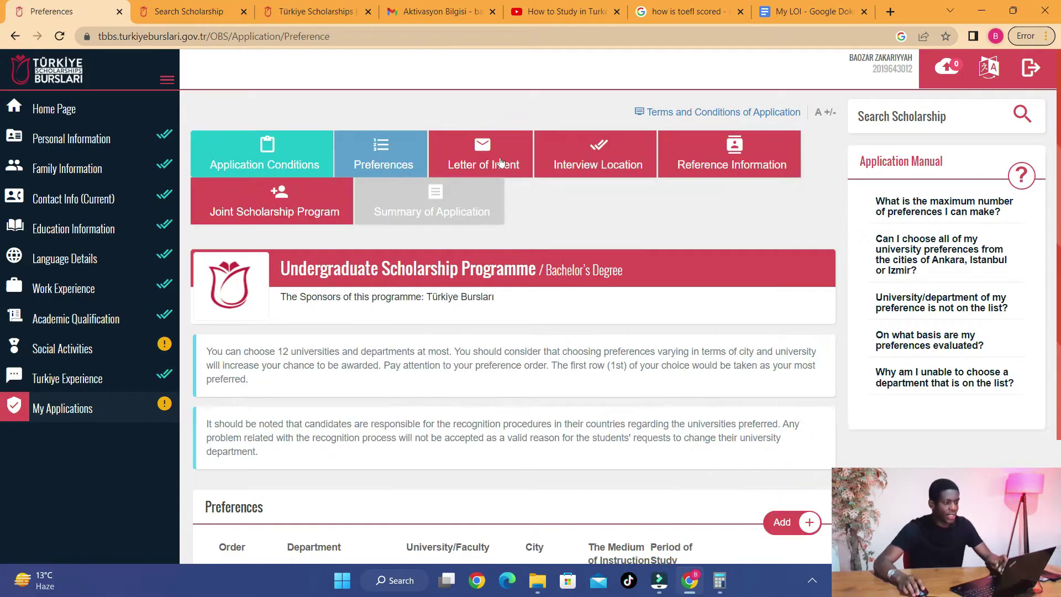
pyautogui.scroll(-1, 442, 183)
pyautogui.scroll(1, 442, 183)
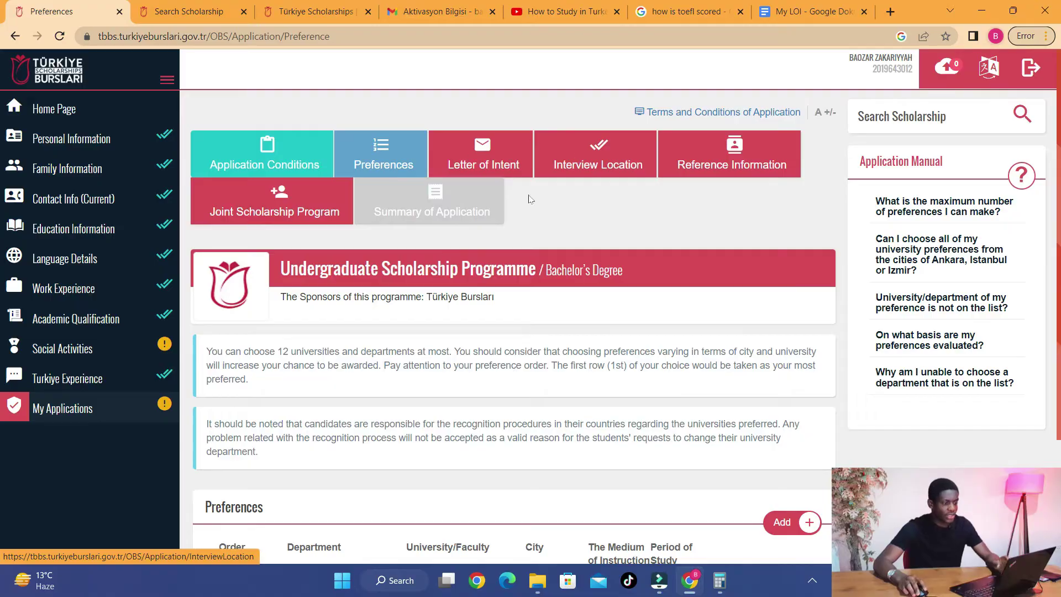
pyautogui.scroll(-3, 483, 295)
pyautogui.scroll(3, 483, 295)
pyautogui.click(483, 163)
pyautogui.scroll(-1, 450, 308)
pyautogui.scroll(-7, 450, 307)
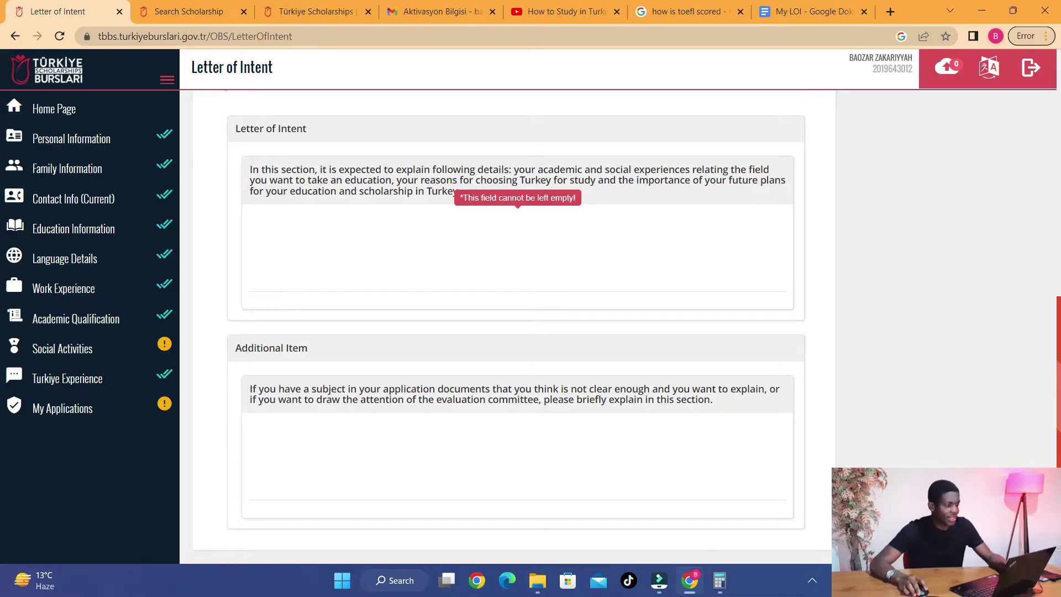
pyautogui.click(282, 242)
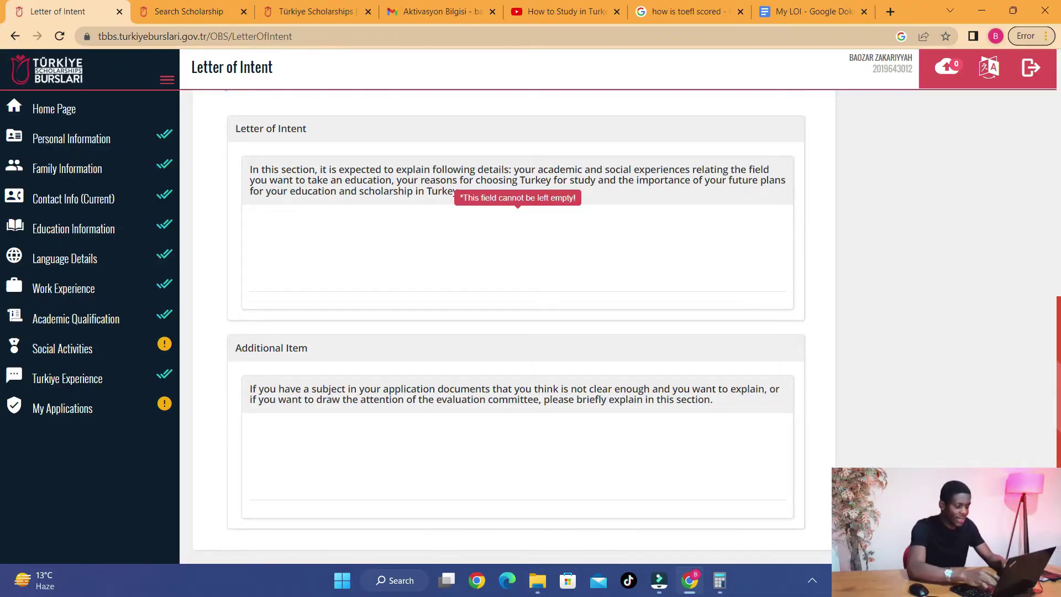
pyautogui.write('To')
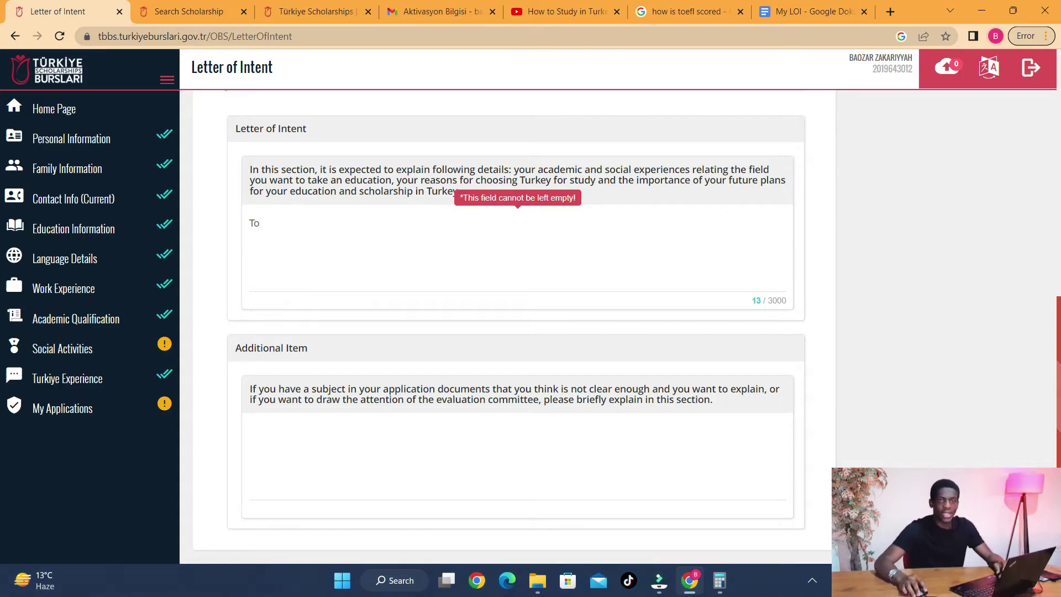
pyautogui.moveTo(309, 229); pyautogui.dragTo(243, 238)
pyautogui.press('BackSpace')
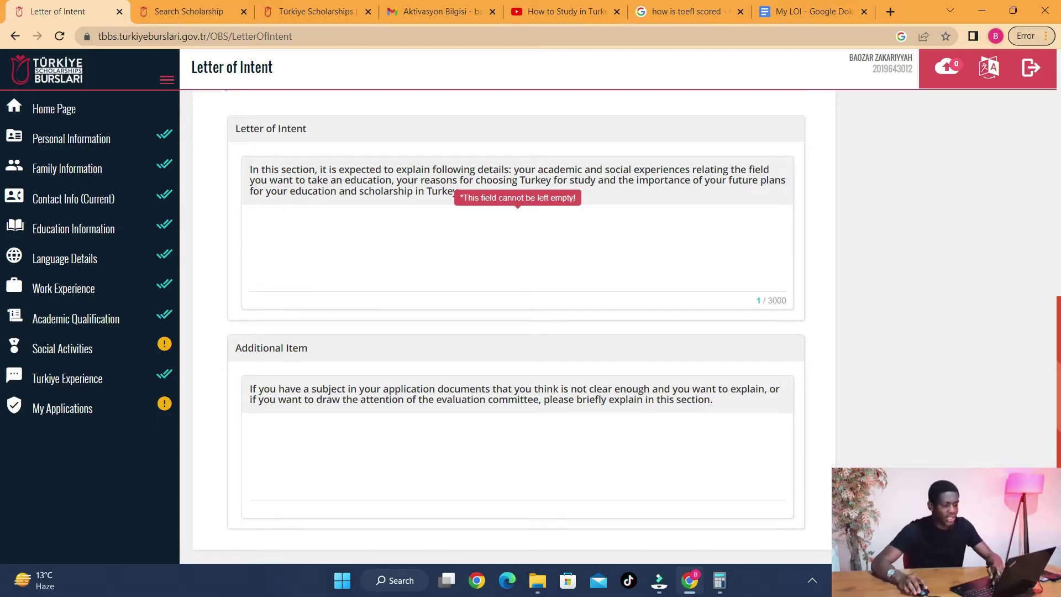
pyautogui.tripleClick(749, 303)
pyautogui.click(308, 225)
pyautogui.click(352, 228)
pyautogui.press('BackSpace')
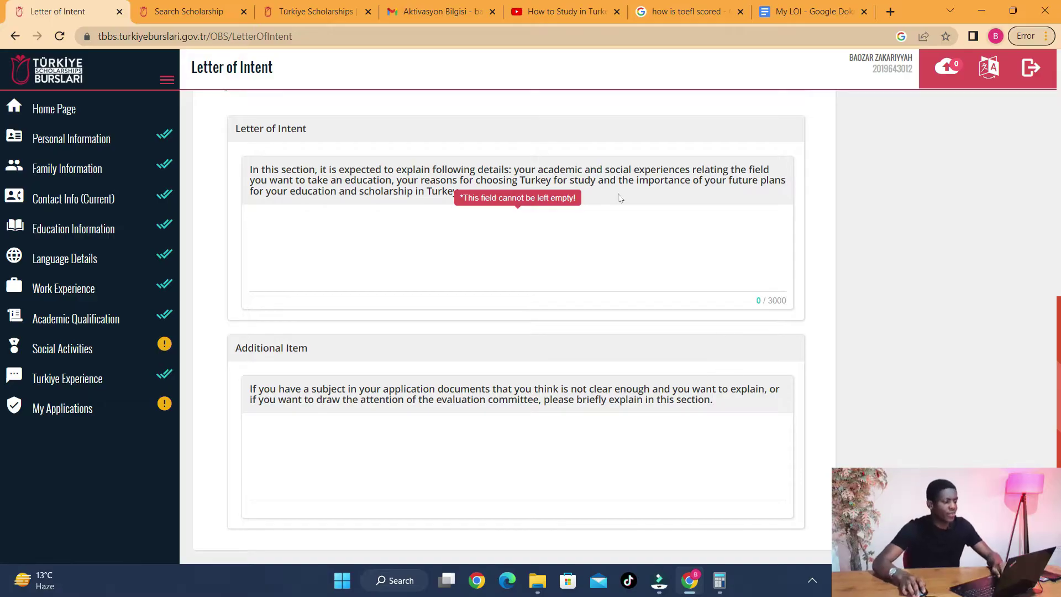
# - Open My LOI from the Turkiye Burslari Application Tutorial folder in Word and select all its text
pyautogui.click(537, 580)
pyautogui.doubleClick(322, 330)
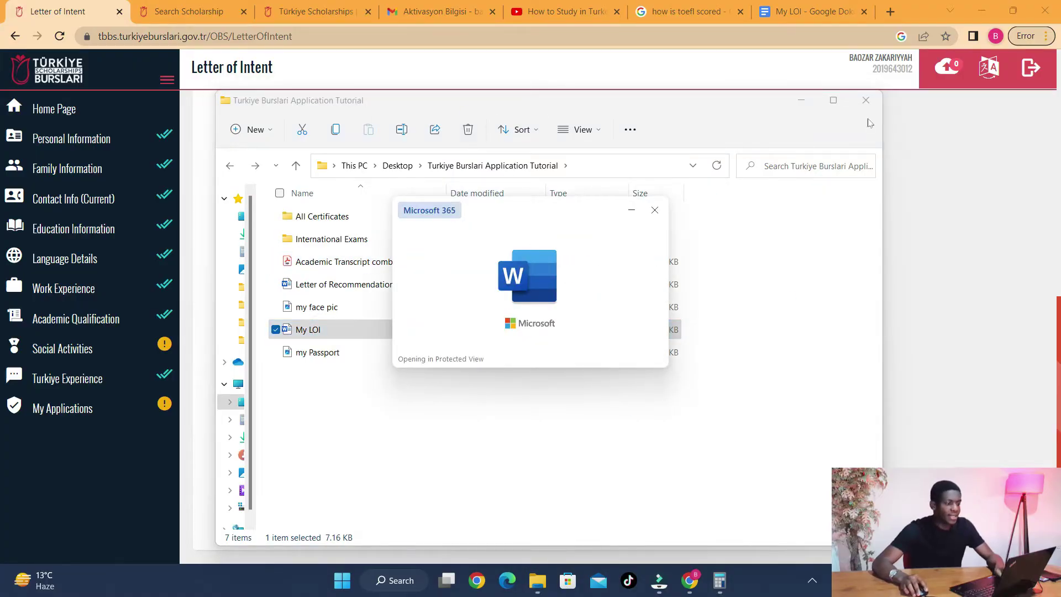
pyautogui.click(802, 100)
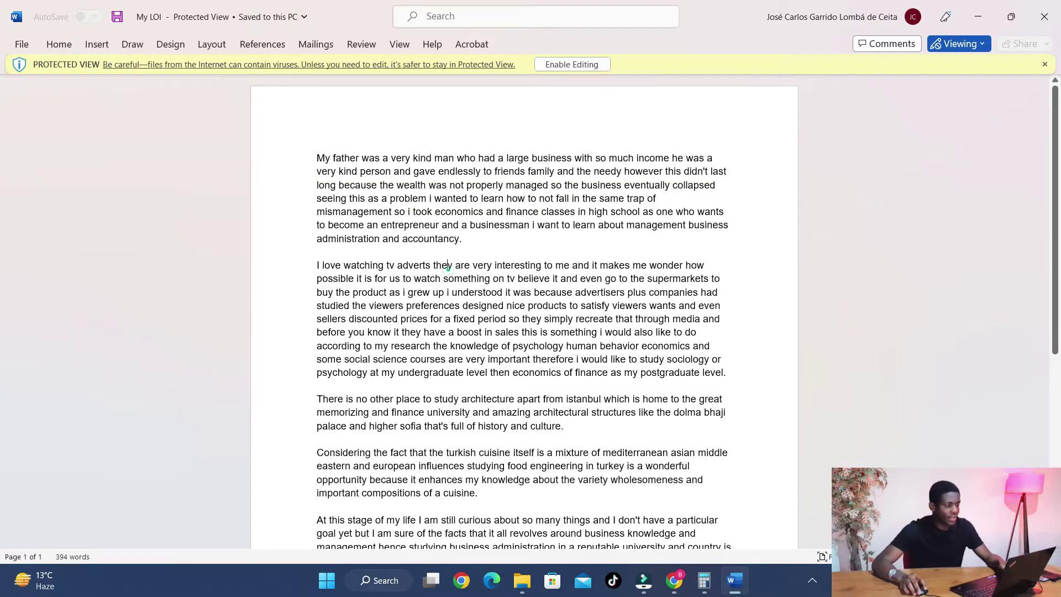
pyautogui.hotkey('ctrl', 'a')
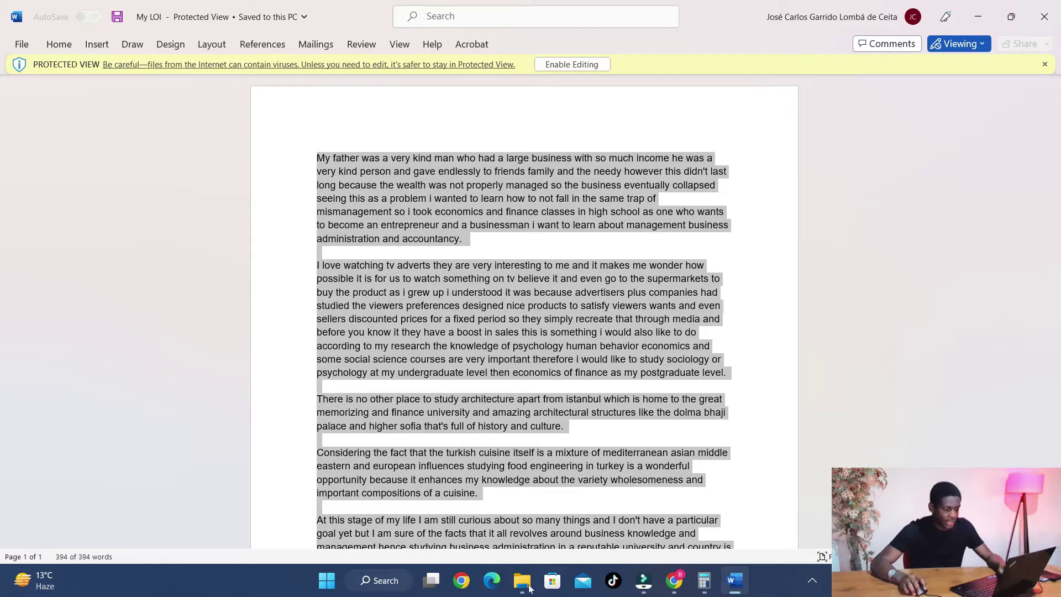
# - Paste the letter into the My LOI Google Doc after closing the Meet popup
pyautogui.click(674, 581)
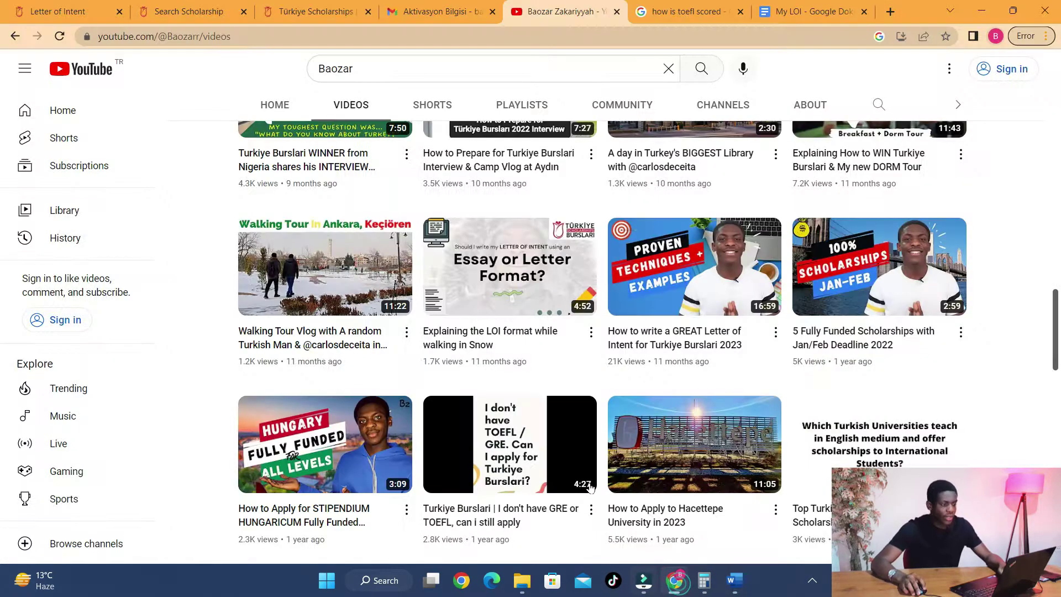
pyautogui.click(807, 11)
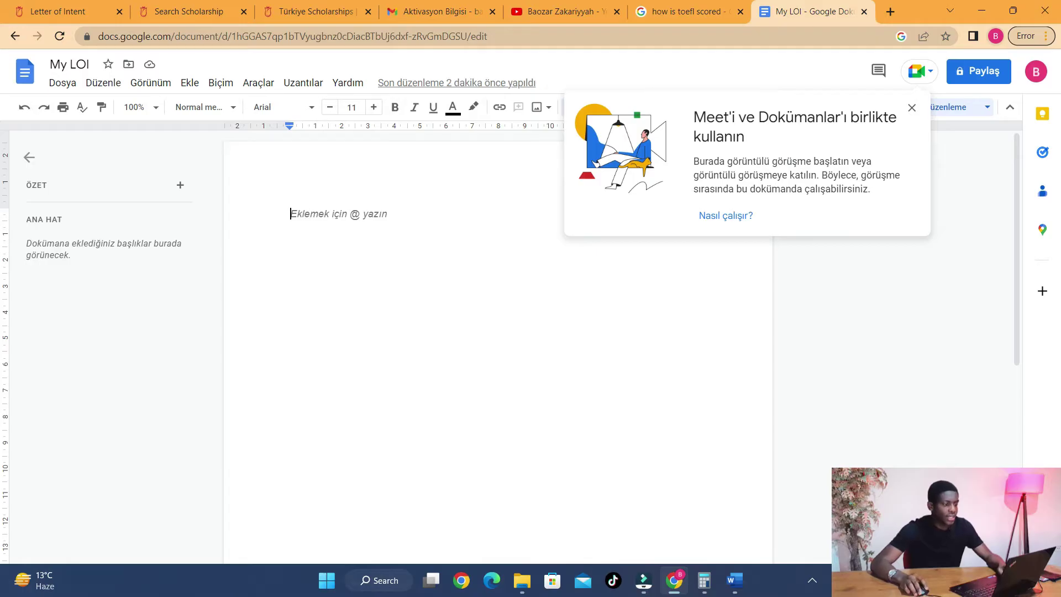
pyautogui.click(400, 231)
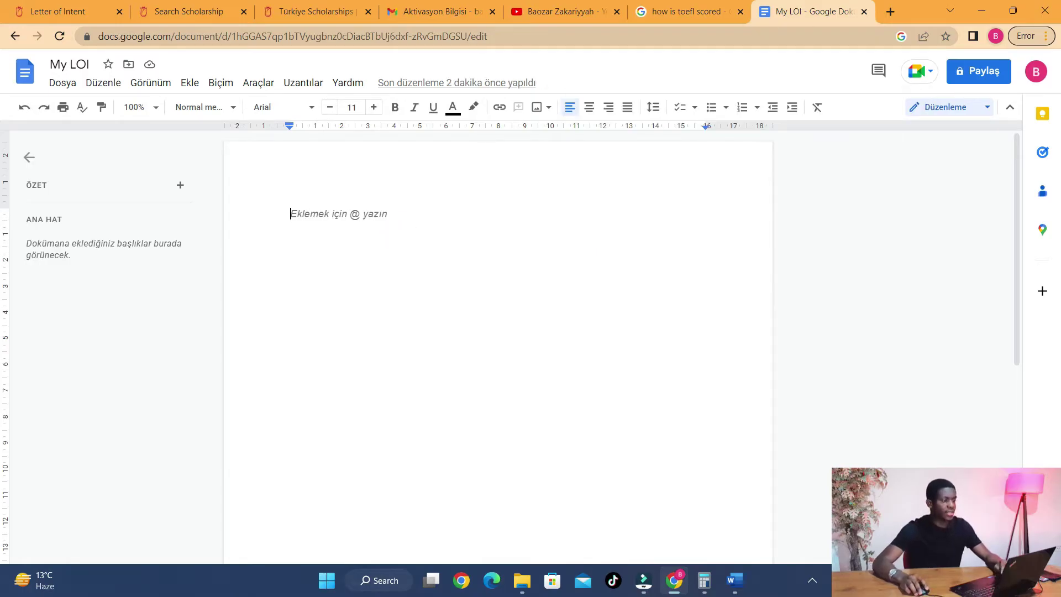
pyautogui.hotkey('ctrl', 'v')
pyautogui.scroll(5, 498, 347)
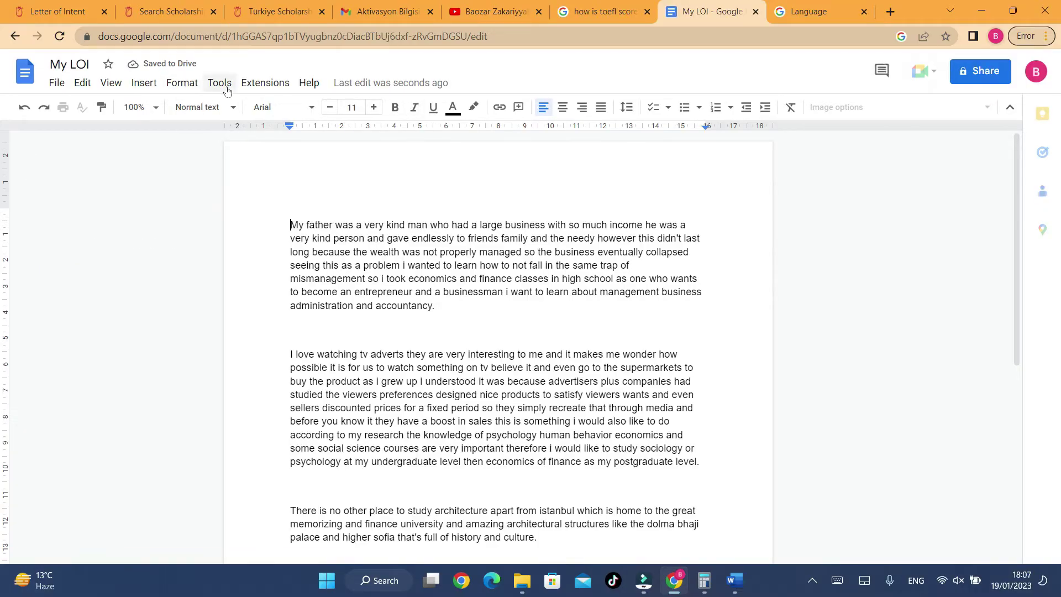
# - Turn on 'Display word count while typing' for the 394-word letter, then select all text
pyautogui.click(224, 84)
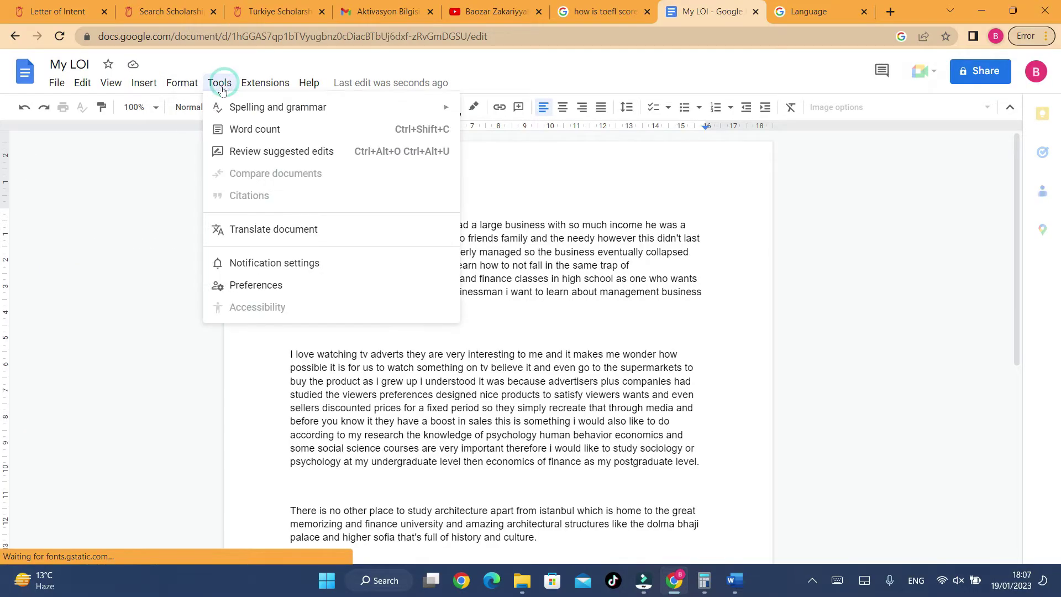
pyautogui.click(249, 130)
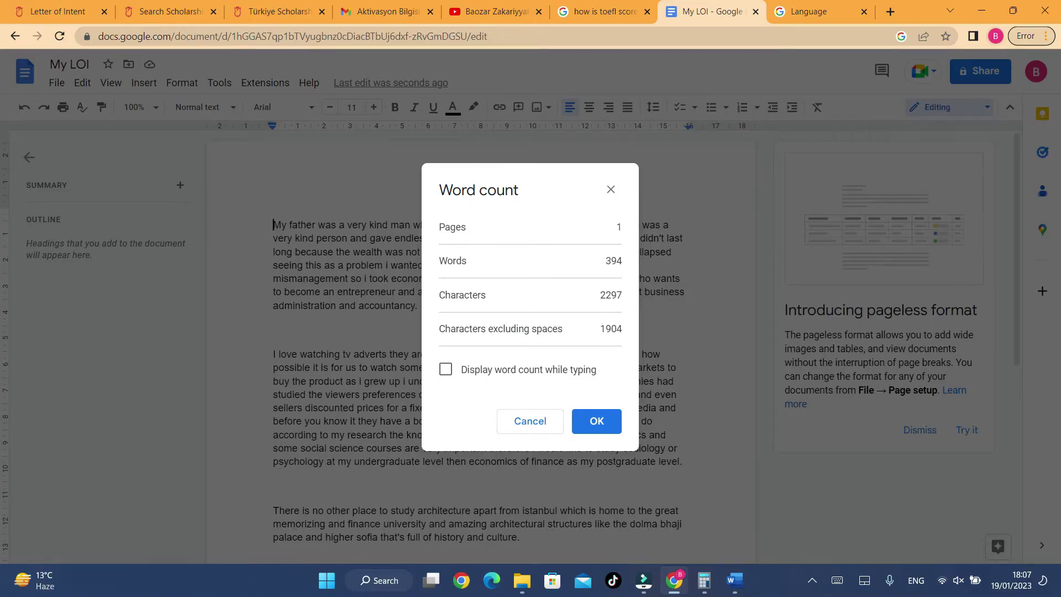
pyautogui.click(479, 367)
pyautogui.click(597, 421)
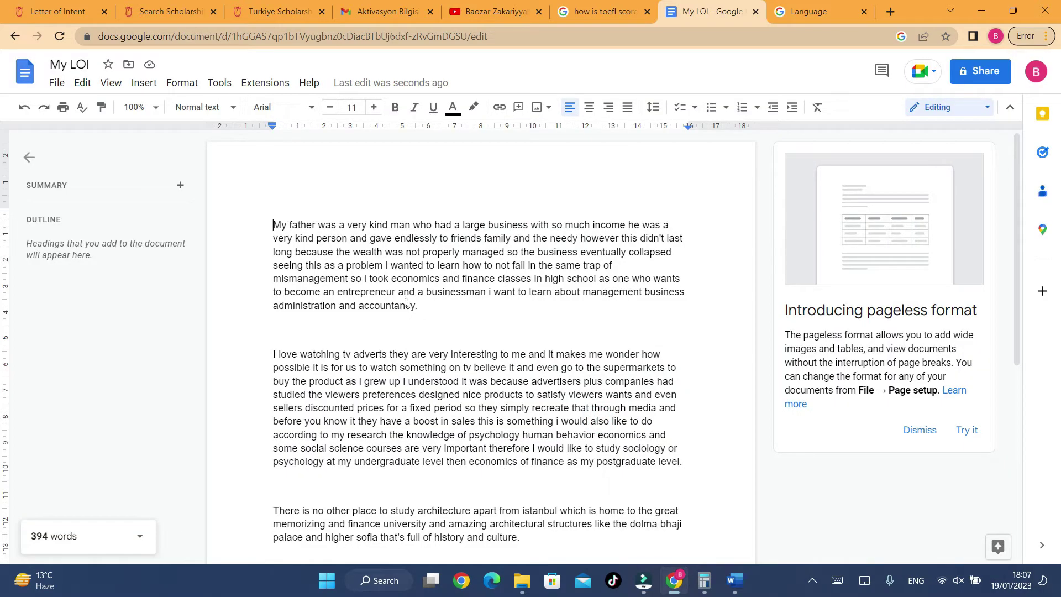
pyautogui.scroll(-6, 430, 358)
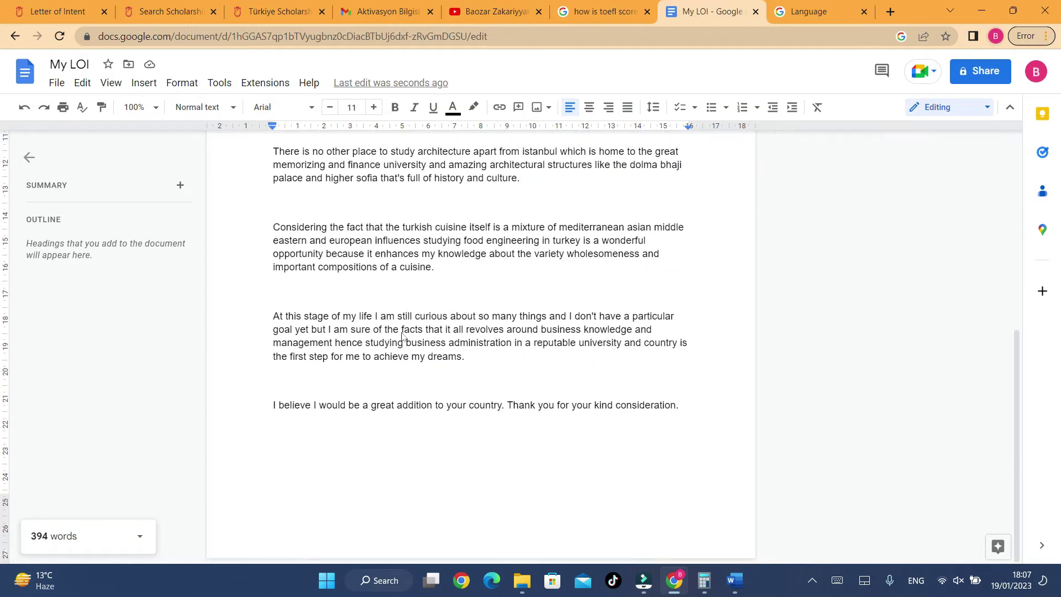
pyautogui.scroll(6, 388, 328)
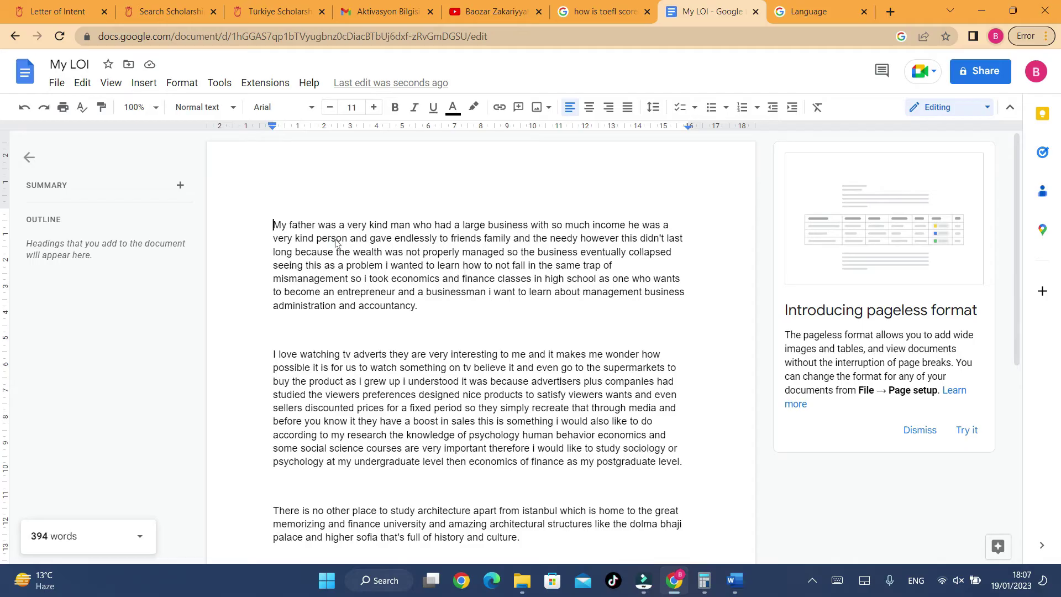
pyautogui.hotkey('ctrl', 'a')
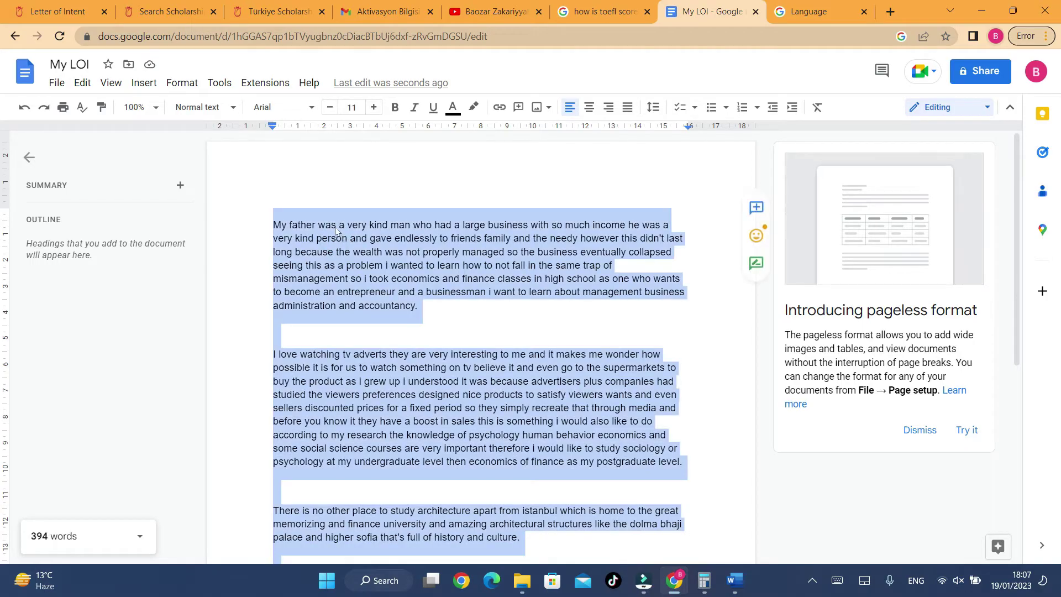
# - Paste the full letter into the Letter of Intent field, tidy its ending, then return to YouTube
pyautogui.click(68, 10)
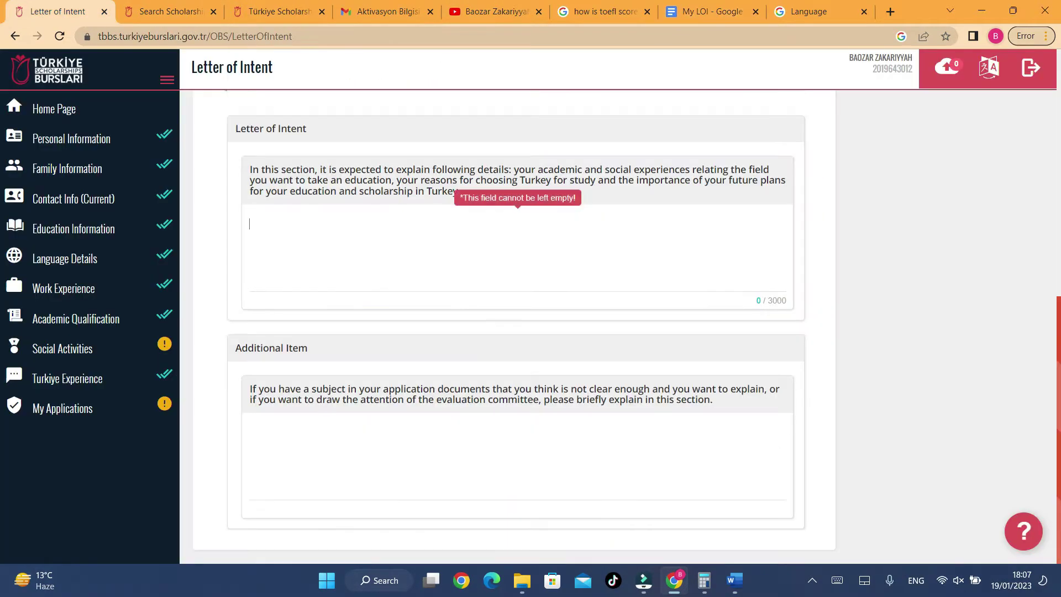
pyautogui.hotkey('ctrl', 'v')
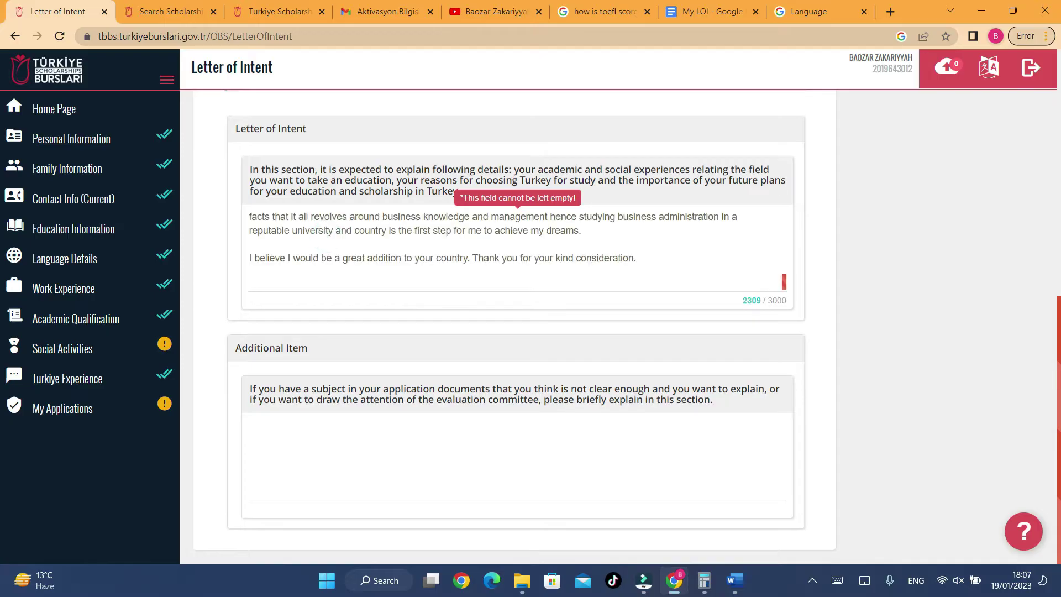
pyautogui.press('BackSpace')
pyautogui.hotkey('ctrl', 'Home')
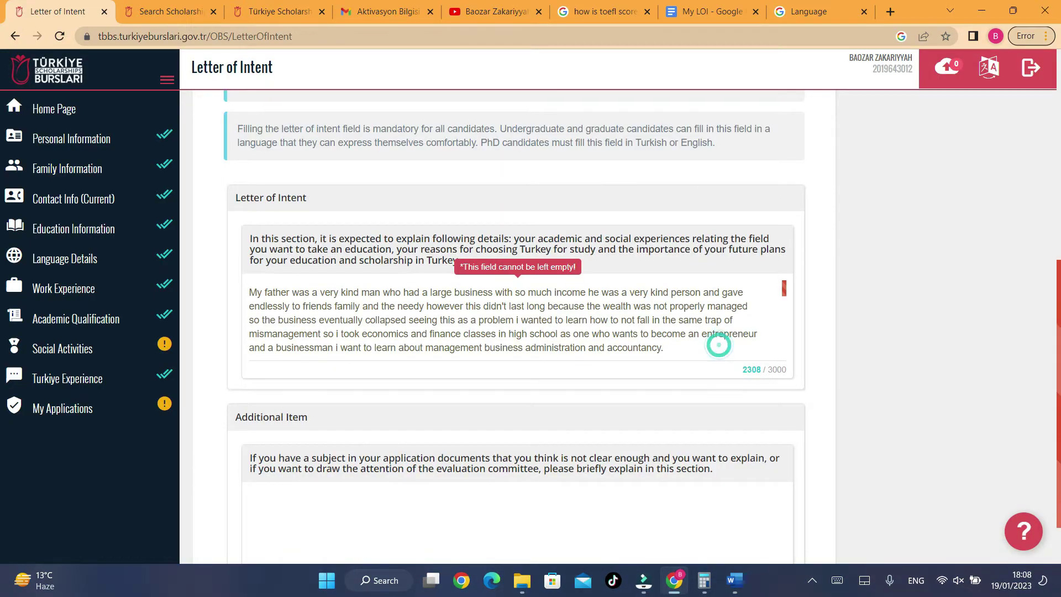
pyautogui.press('Return')
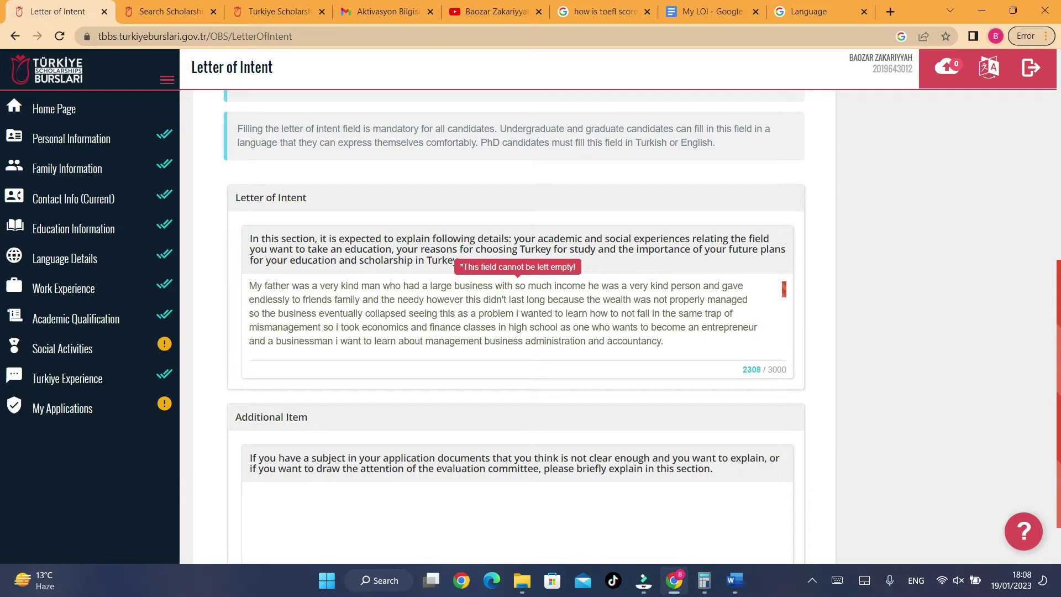
pyautogui.moveTo(747, 370); pyautogui.dragTo(773, 369)
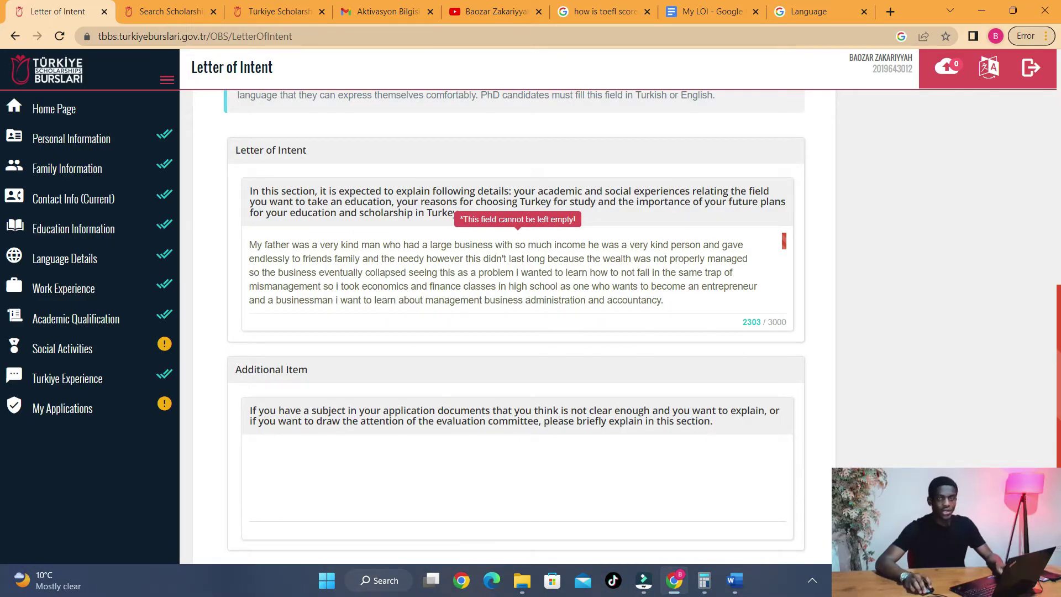
pyautogui.click(495, 11)
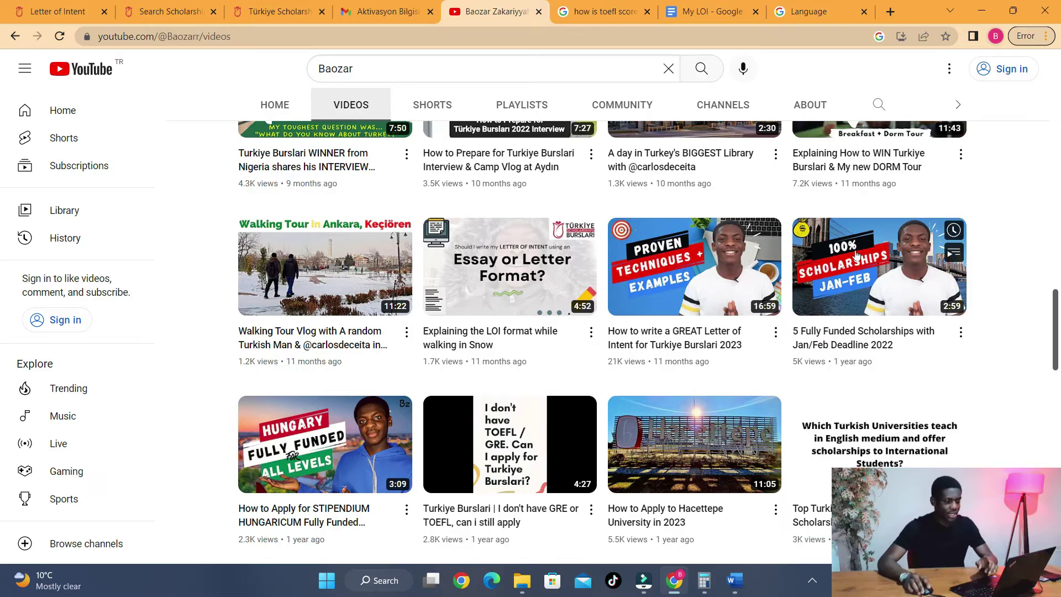
# - Browse the channel's uploaded scholarship videos, then go back to the portal's Letter of Intent page
pyautogui.scroll(-10, 713, 287)
pyautogui.scroll(1, 714, 288)
pyautogui.scroll(-6, 715, 288)
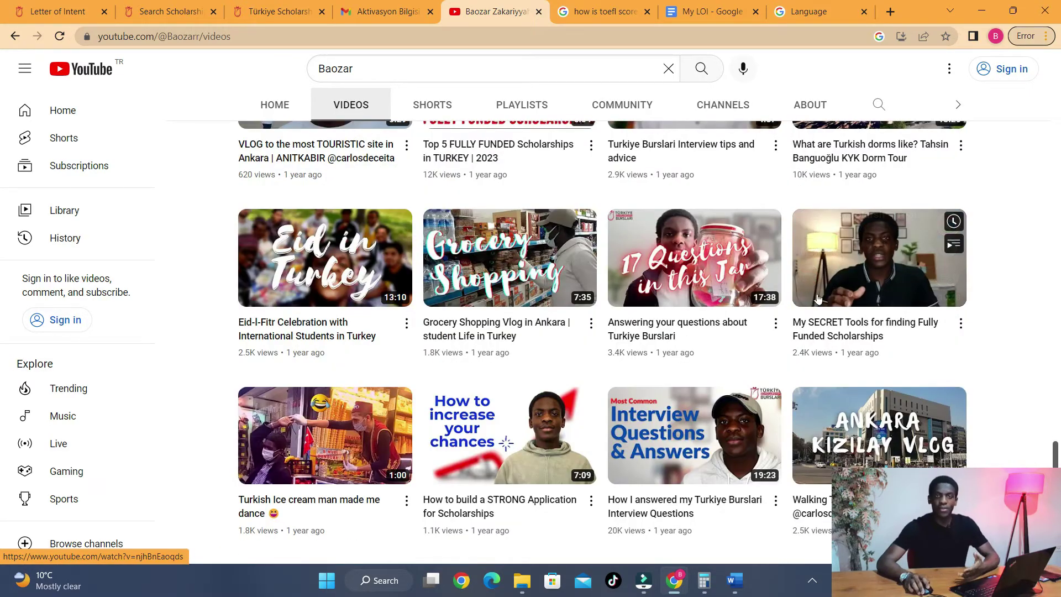
pyautogui.scroll(-5, 821, 299)
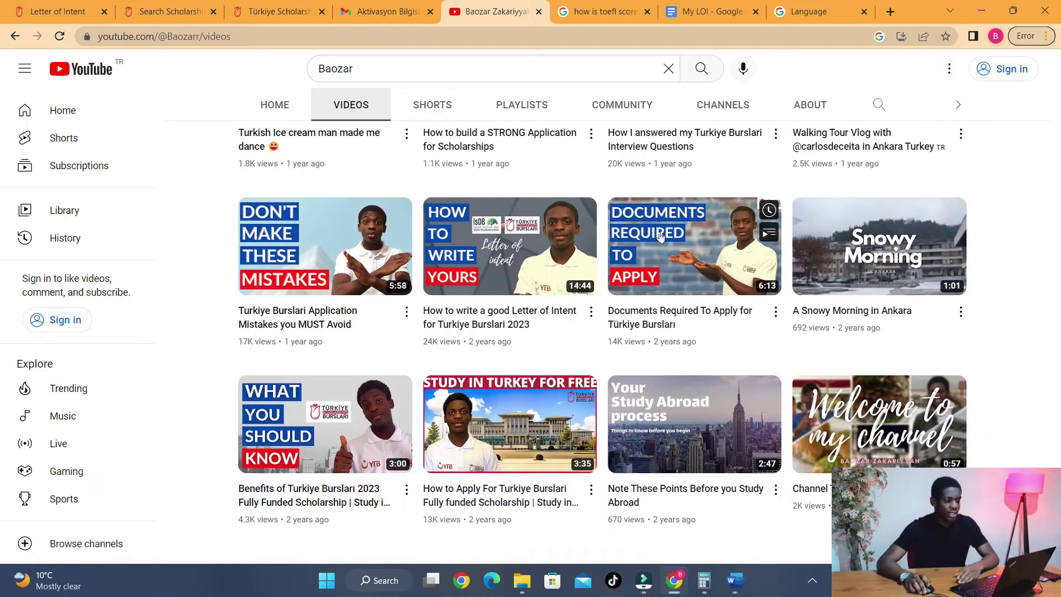
pyautogui.moveTo(494, 237)
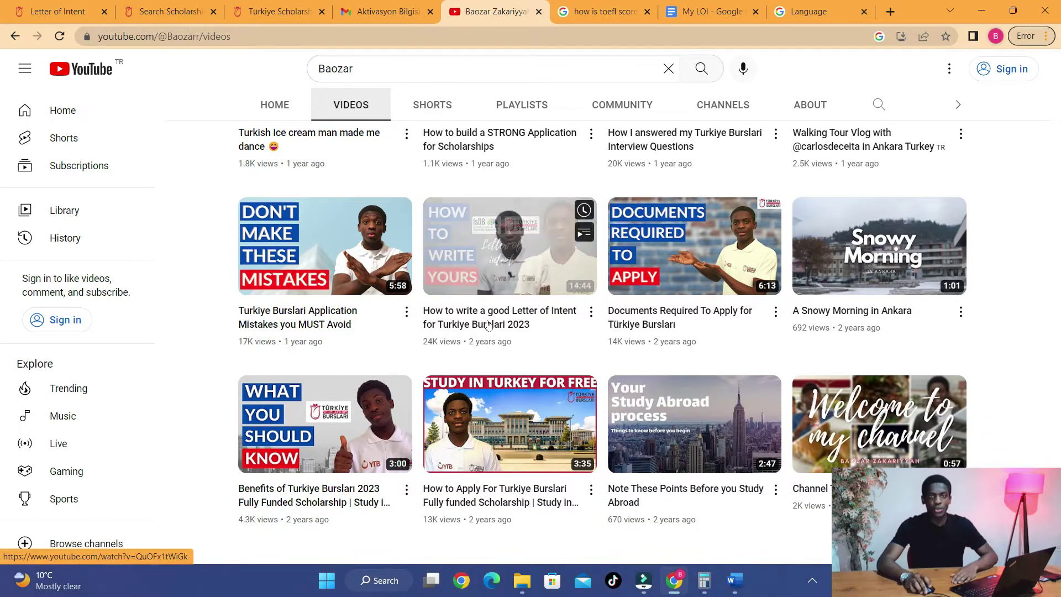
pyautogui.scroll(-8, 2, 514)
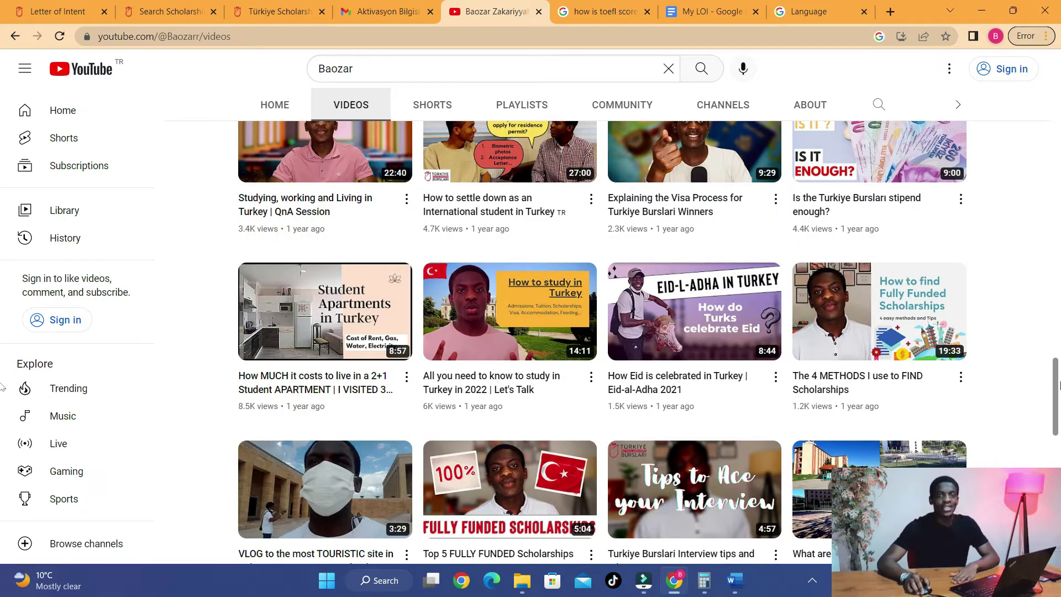
pyautogui.scroll(10, 166, 221)
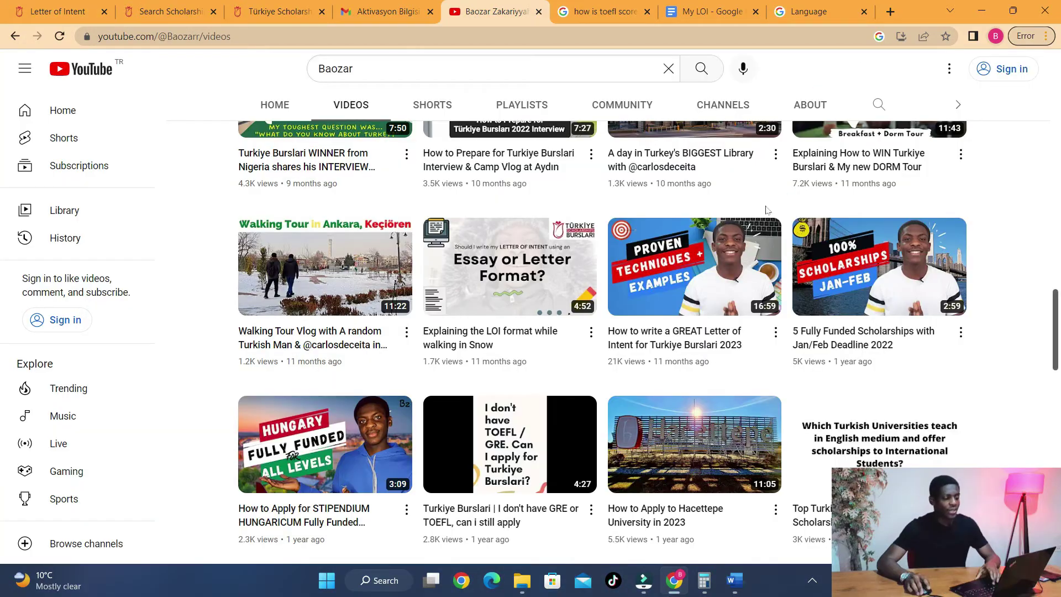
pyautogui.click(107, 5)
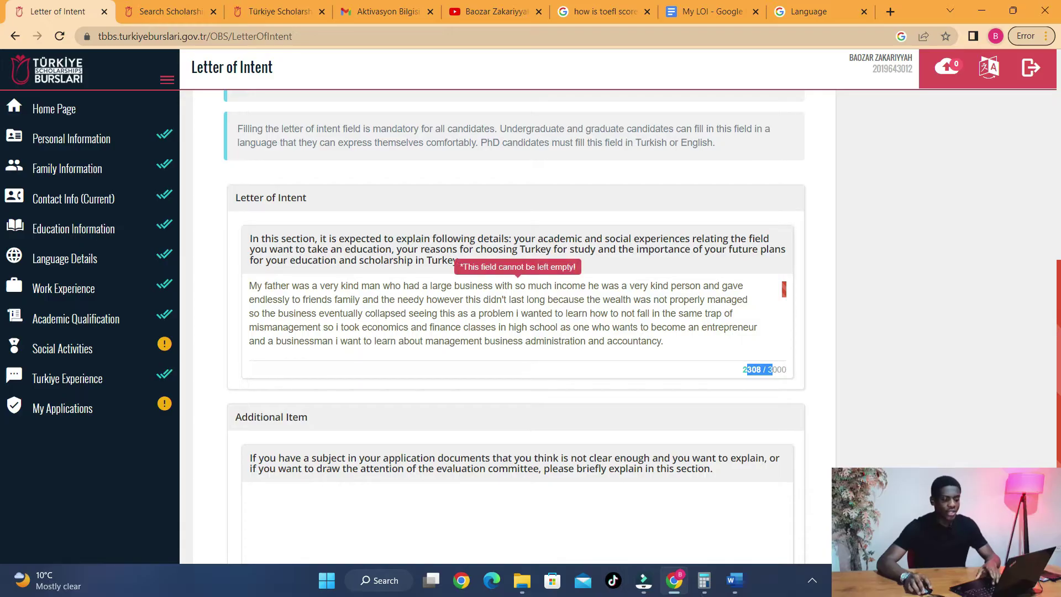
# - Enter 'I have no further explanations, thank you.' as the Additional Item and save the letter
pyautogui.click(700, 344)
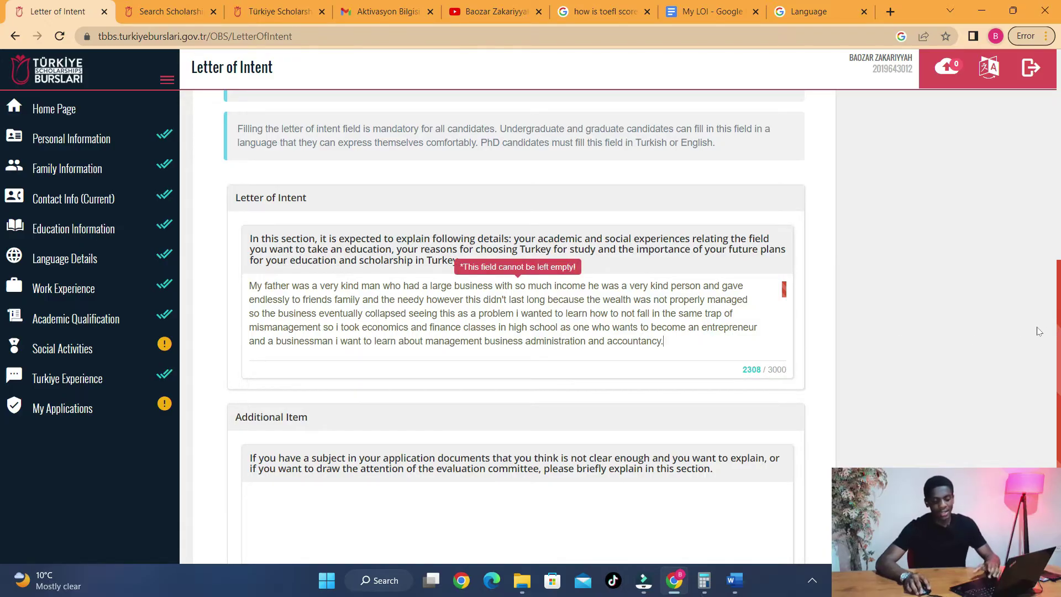
pyautogui.scroll(-1, 1059, 307)
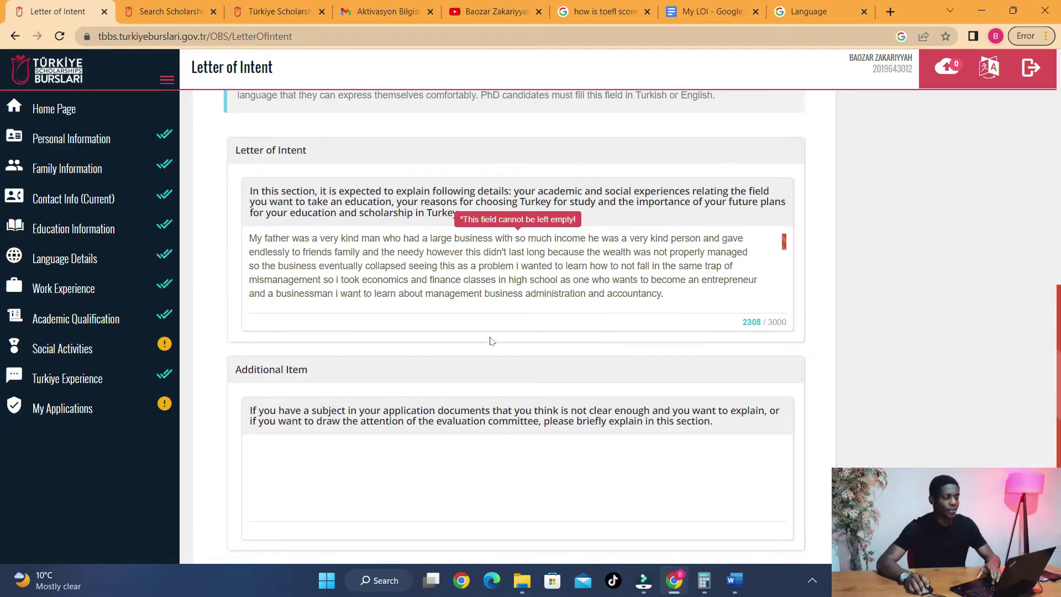
pyautogui.scroll(-1, 354, 347)
pyautogui.click(303, 436)
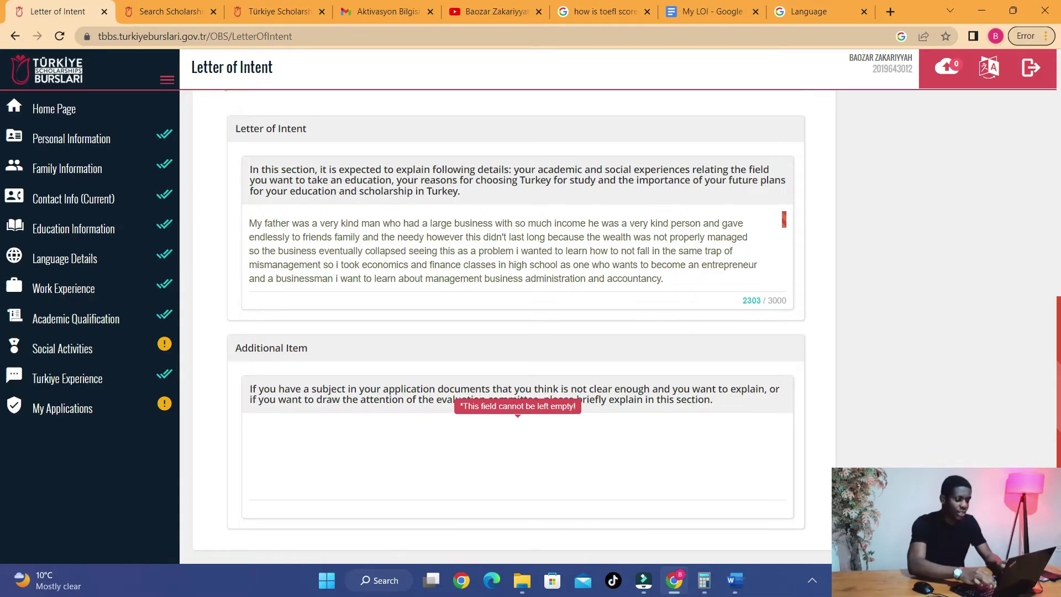
pyautogui.write('I have no')
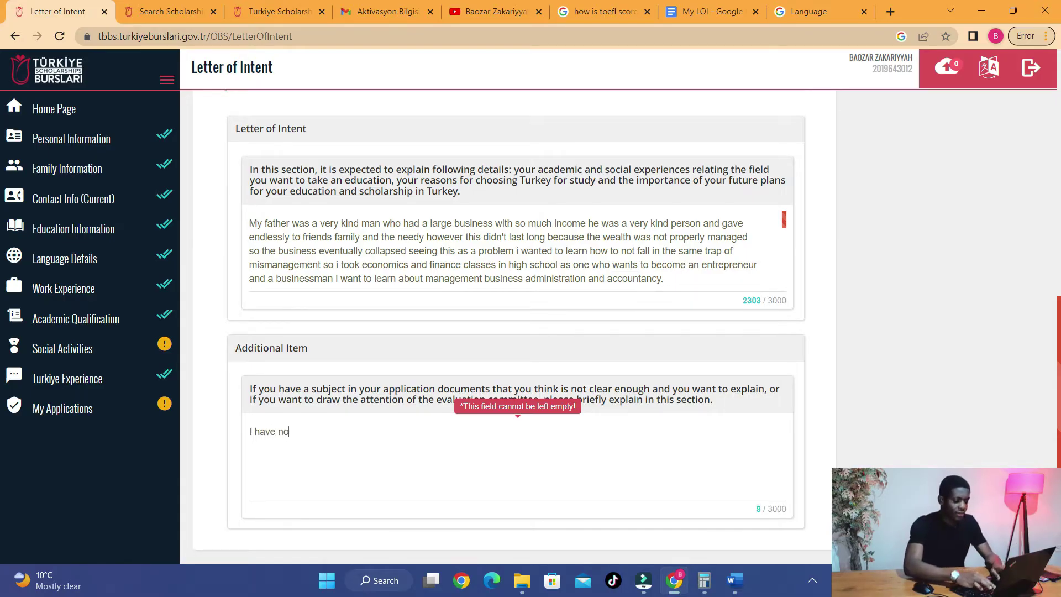
pyautogui.write(' further explanations')
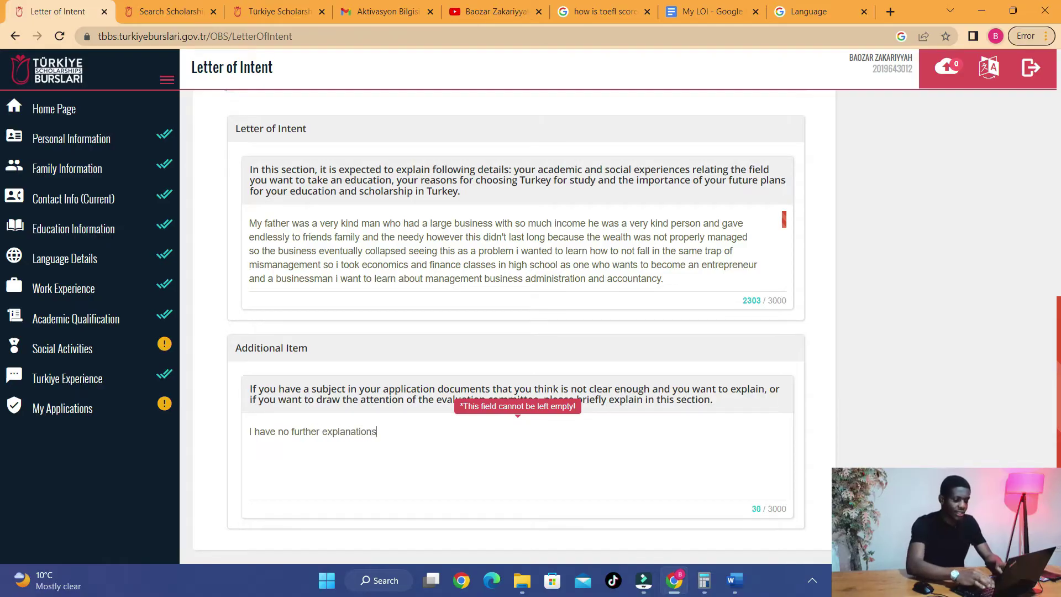
pyautogui.write(', thank you.')
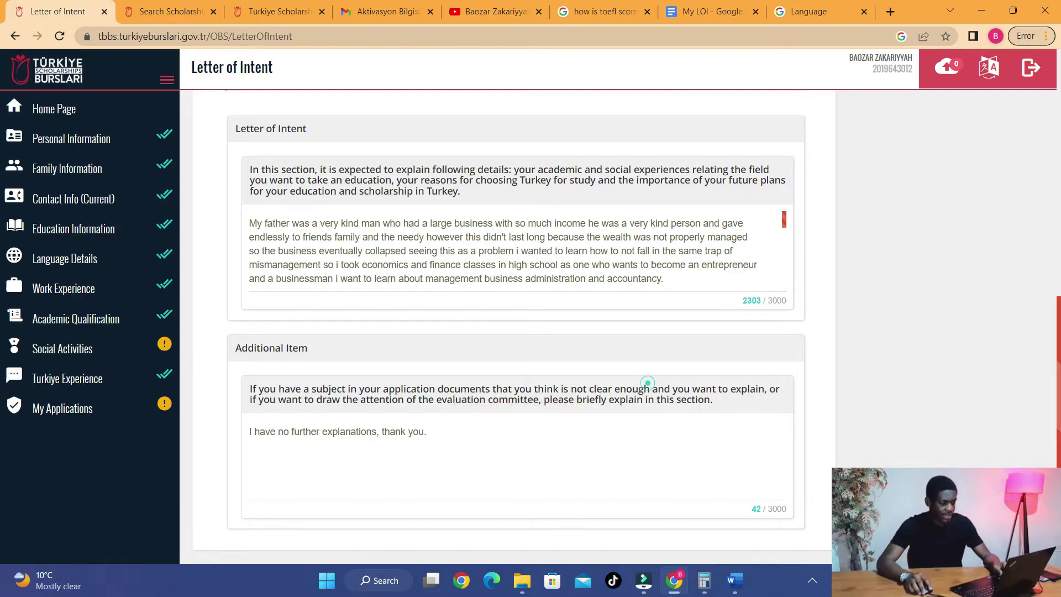
pyautogui.scroll(15, 646, 381)
pyautogui.click(798, 380)
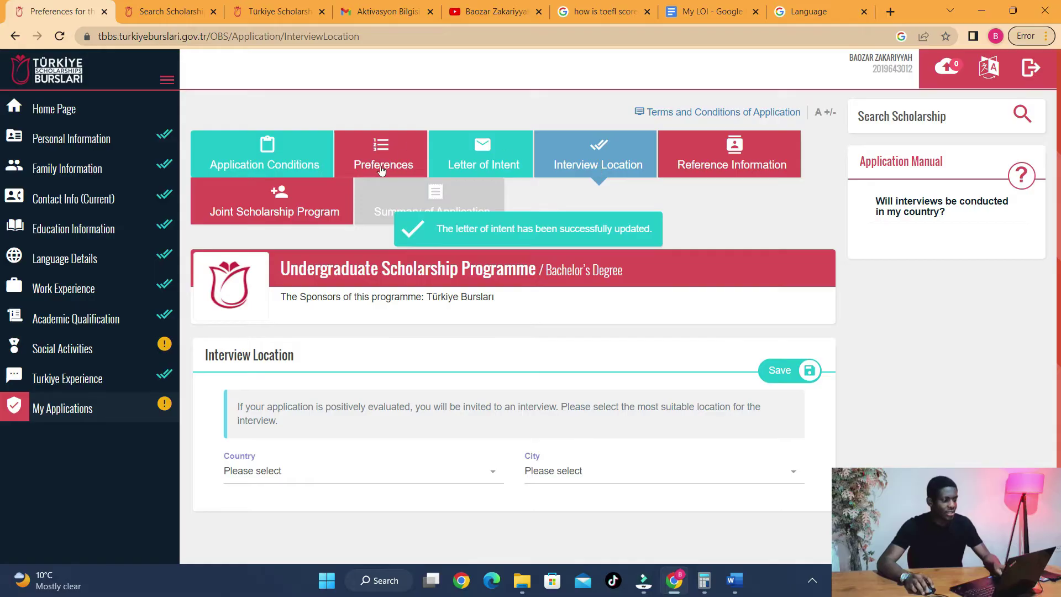
# - Set the interview country to Nigeria and city to Lagos, then save
pyautogui.click(615, 162)
pyautogui.click(425, 483)
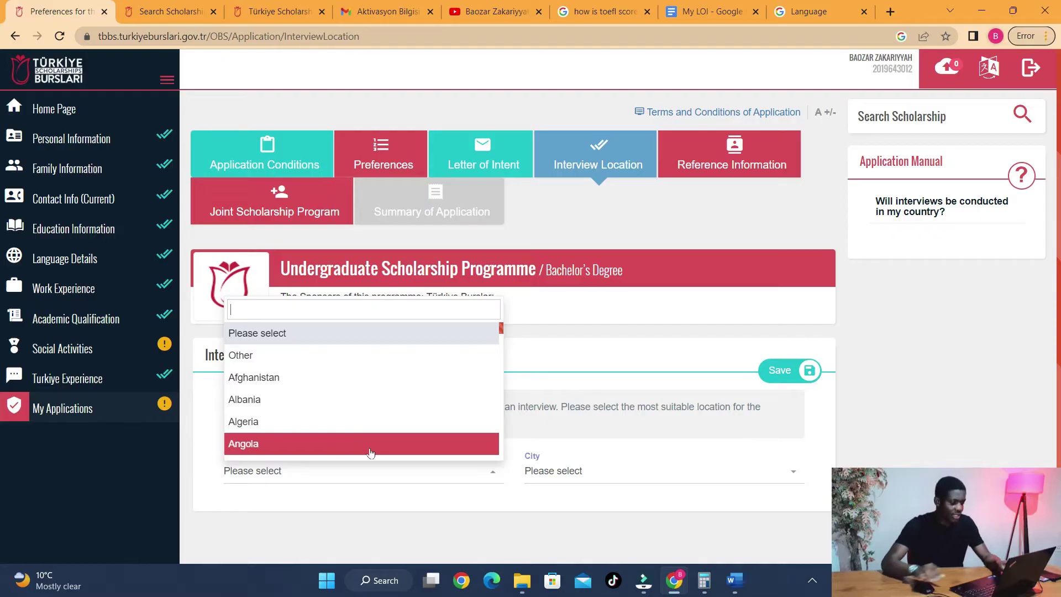
pyautogui.write('Niger')
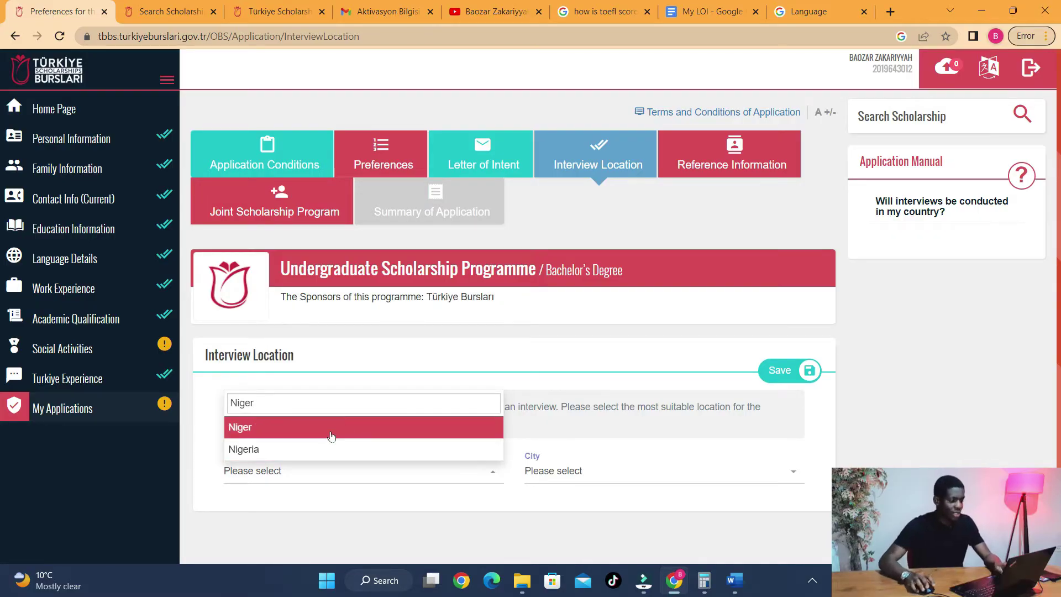
pyautogui.click(335, 447)
pyautogui.click(599, 477)
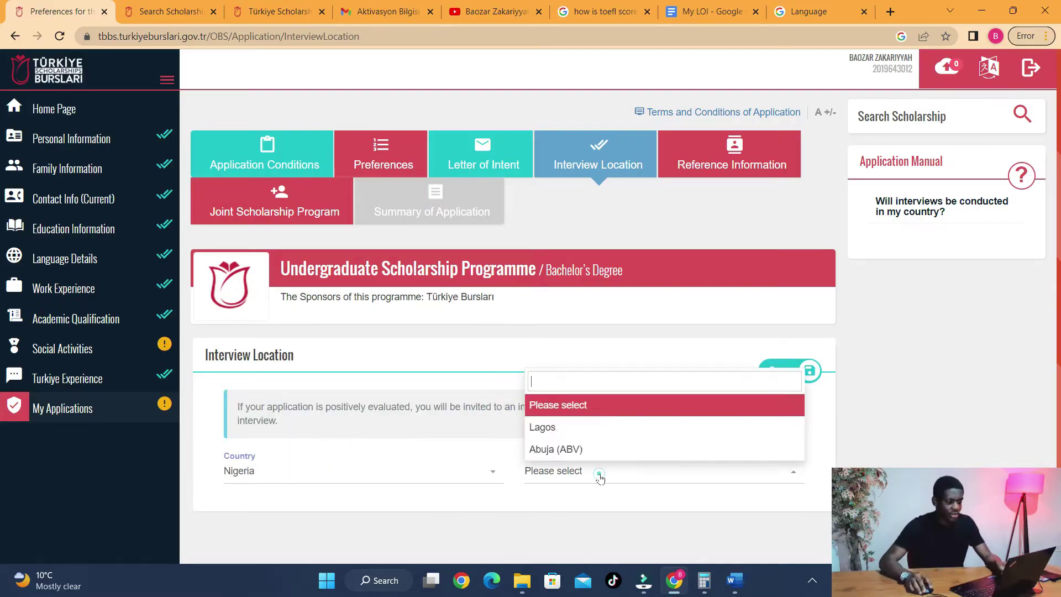
pyautogui.click(585, 430)
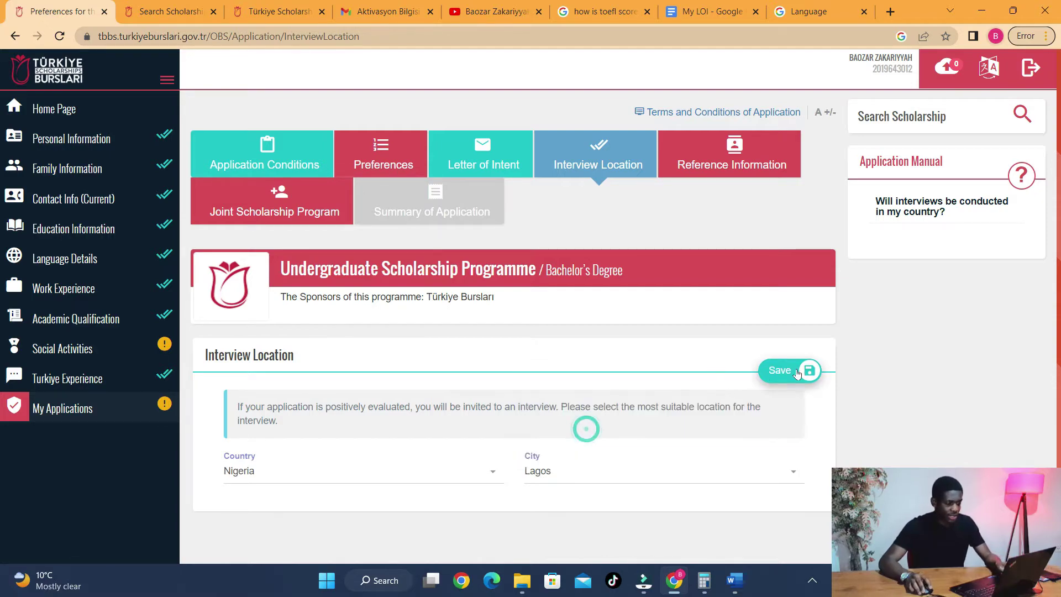
pyautogui.click(774, 370)
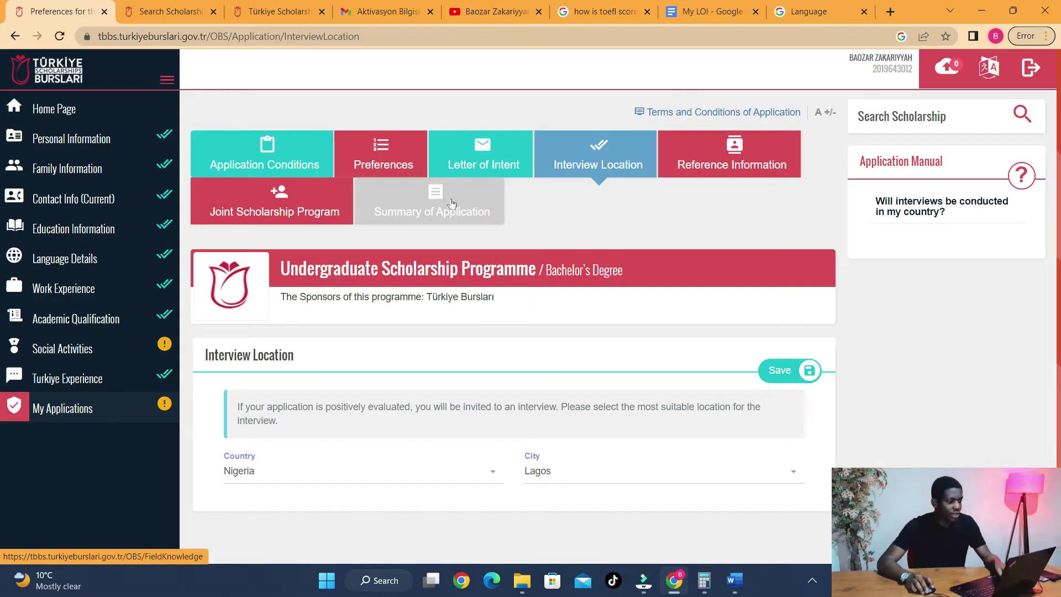
# - Go to Reference Information and scroll down to the still-empty references table
pyautogui.click(763, 171)
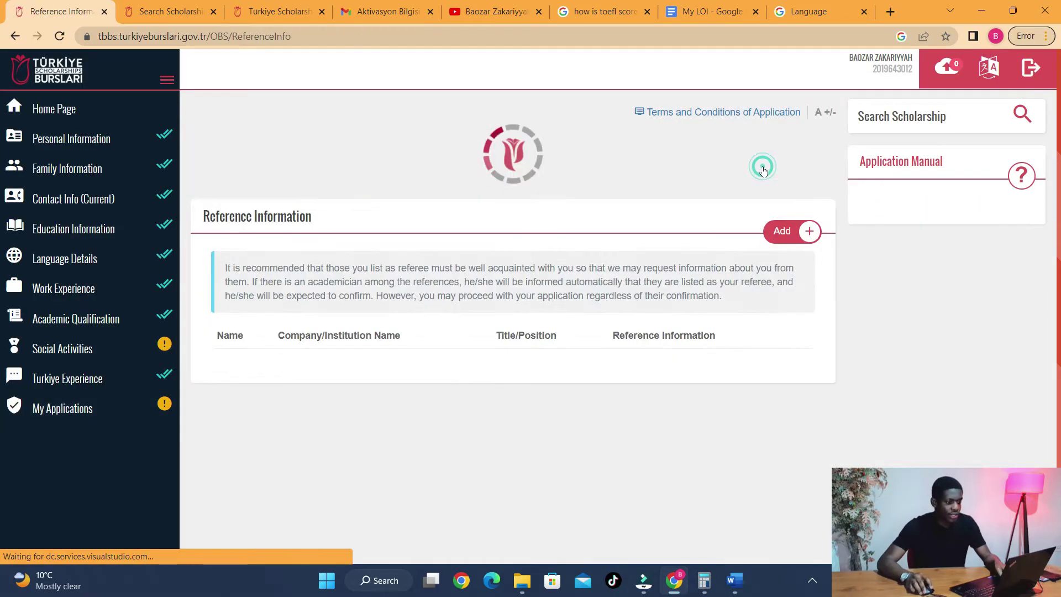
pyautogui.scroll(-2, 564, 296)
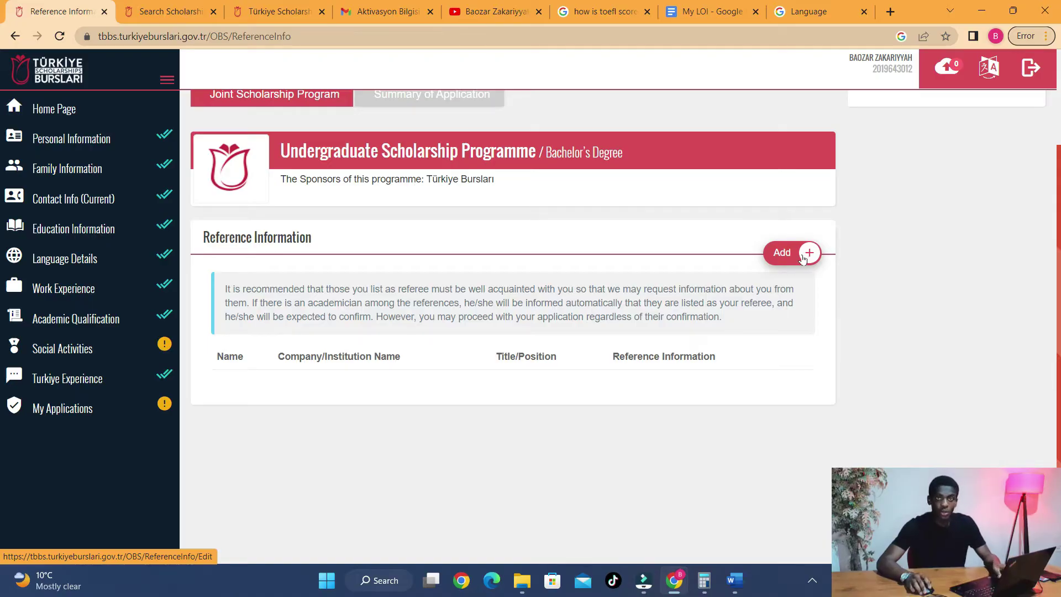
pyautogui.tripleClick(387, 180)
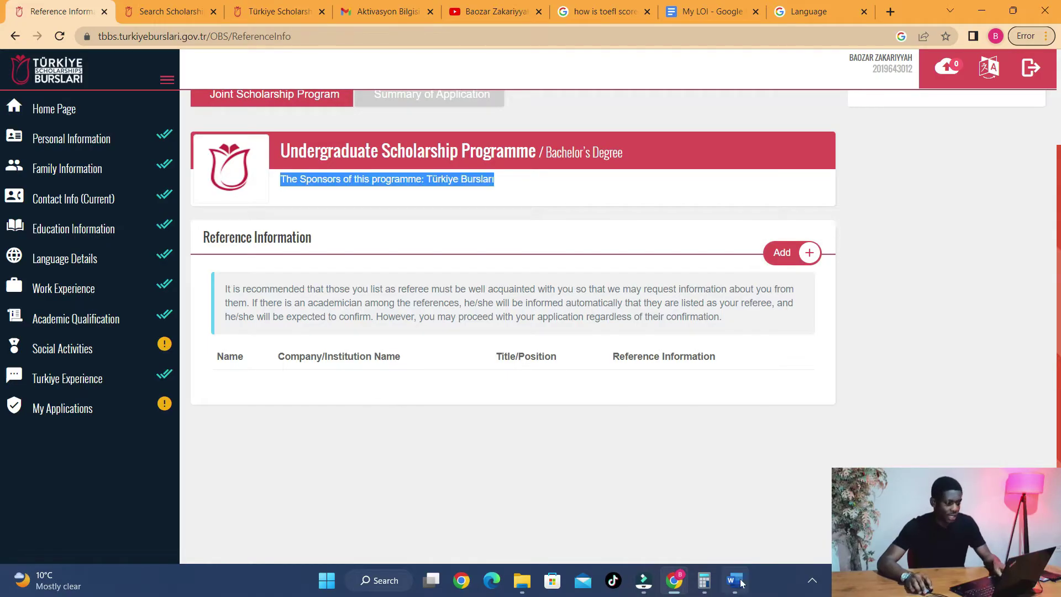
# - Open the Letter of Recommendation document from the application tutorial folder in Word
pyautogui.click(521, 582)
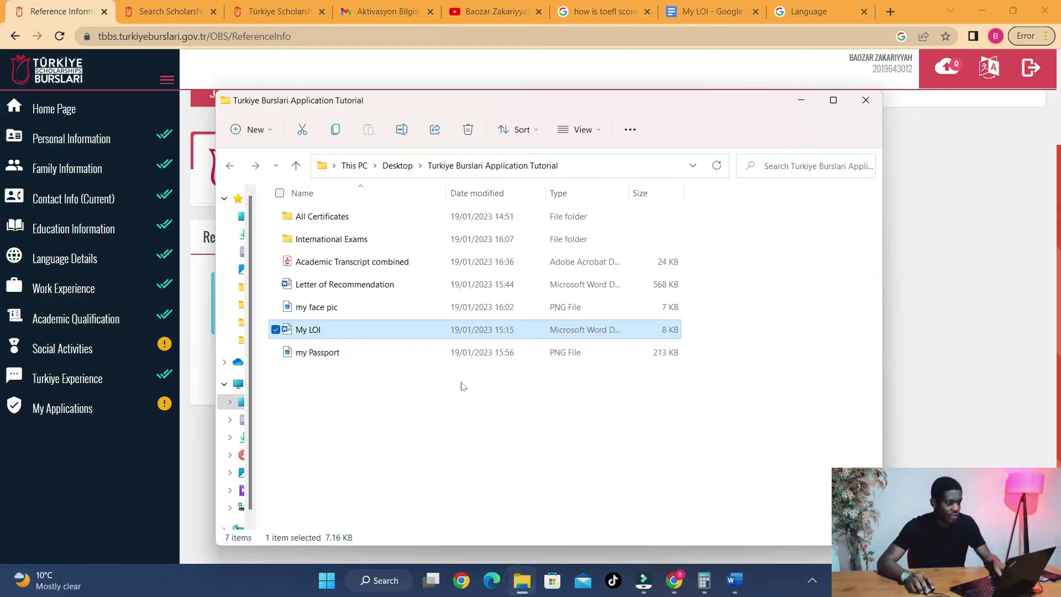
pyautogui.doubleClick(339, 285)
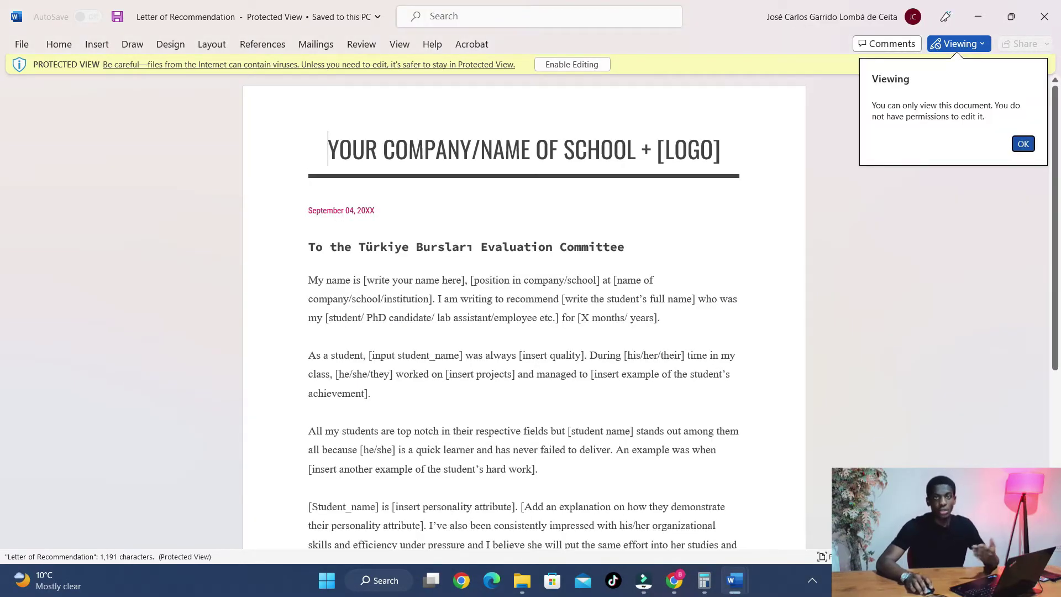
pyautogui.click(1023, 144)
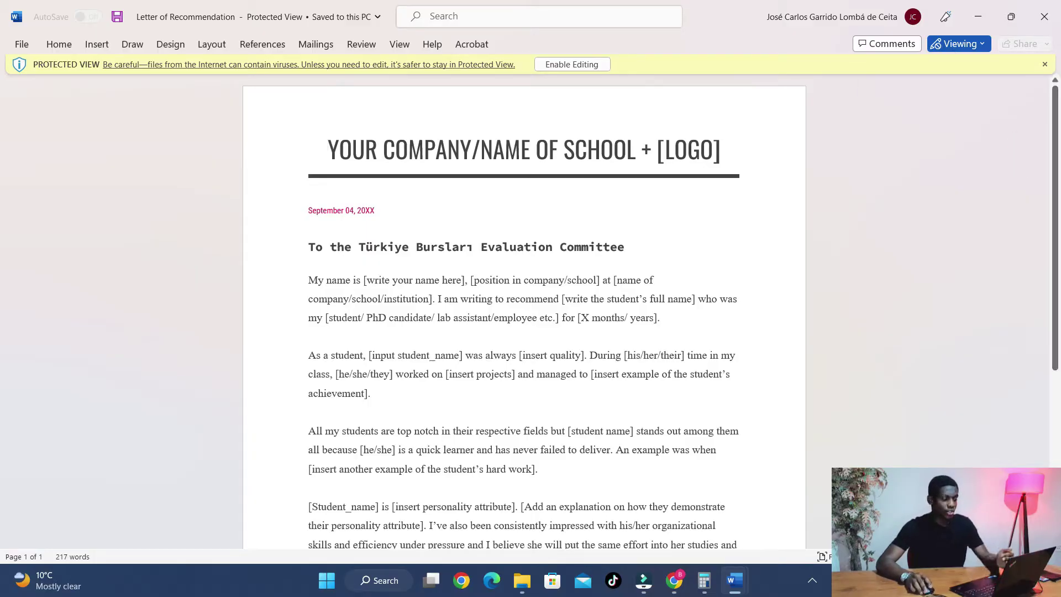
pyautogui.scroll(-3, 1058, 131)
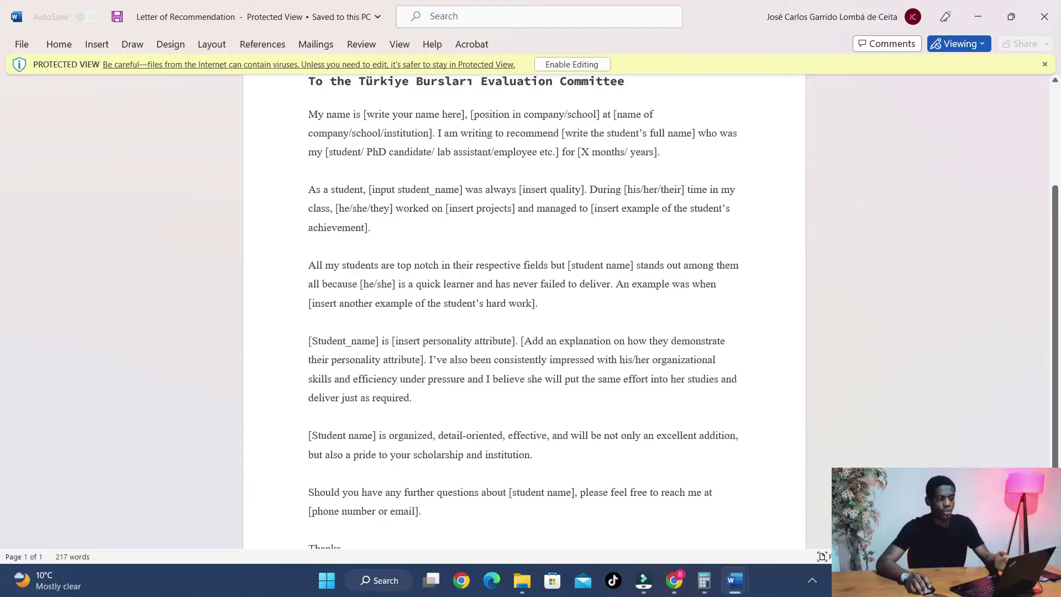
# - Select bracketed placeholders like [X months/ years] and [Student_name] in the letter
pyautogui.moveTo(523, 189); pyautogui.dragTo(581, 190)
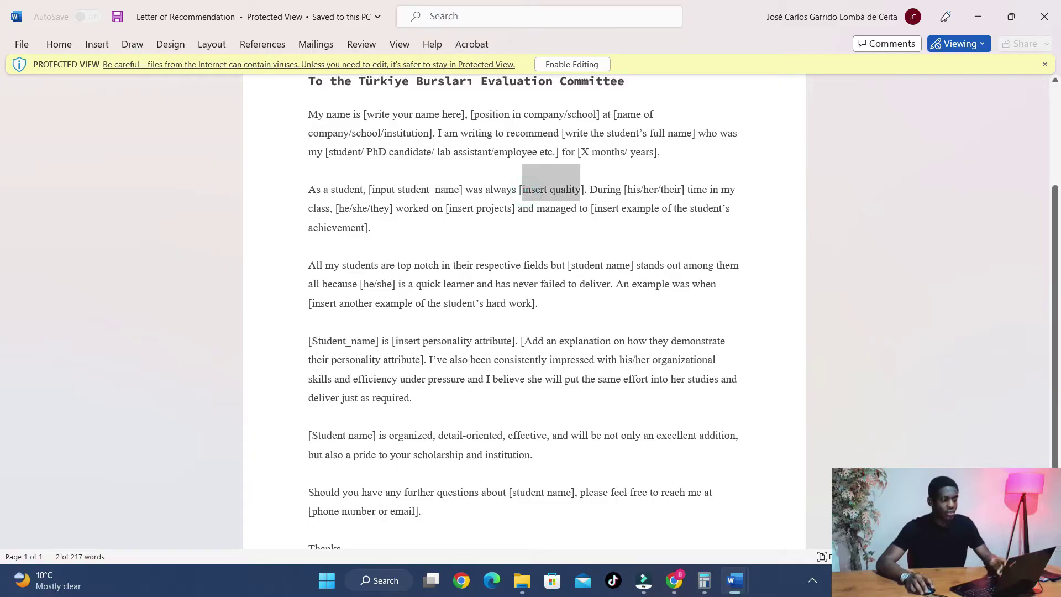
pyautogui.moveTo(367, 115); pyautogui.dragTo(442, 115)
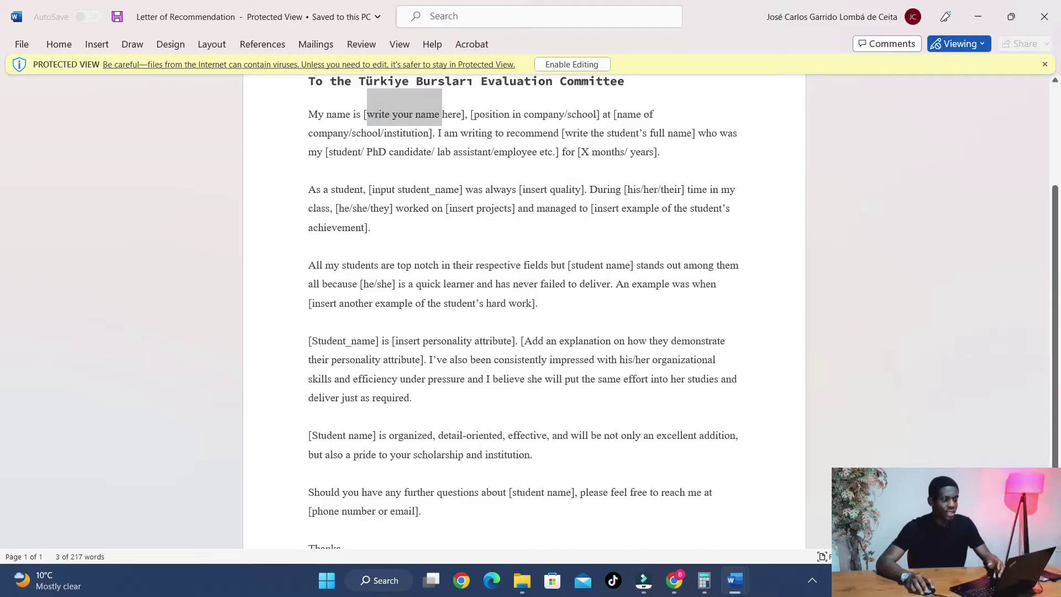
pyautogui.moveTo(582, 153); pyautogui.dragTo(630, 153)
pyautogui.click(642, 152)
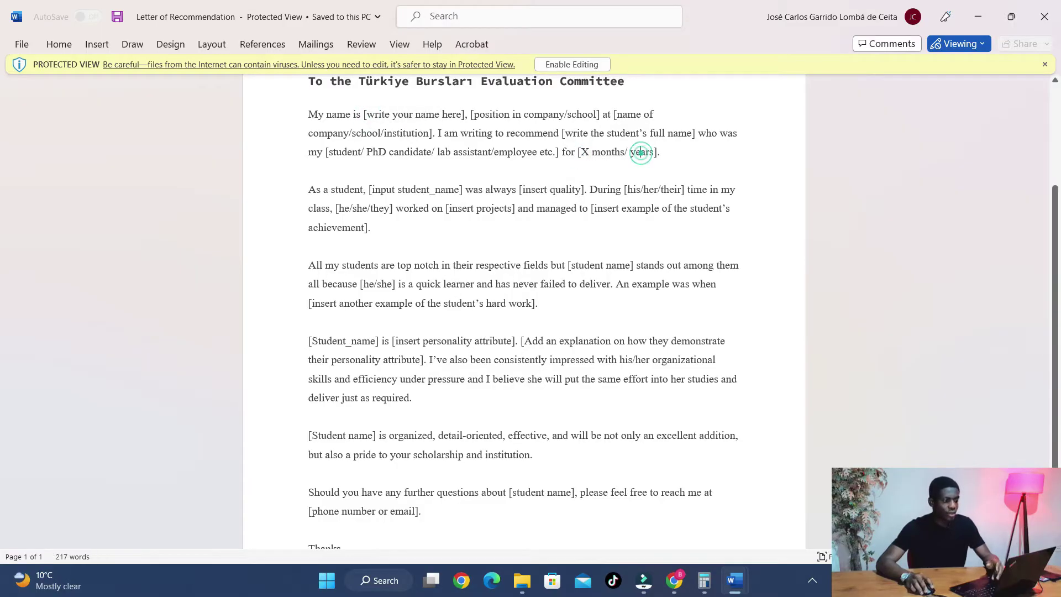
pyautogui.moveTo(312, 341); pyautogui.dragTo(351, 341)
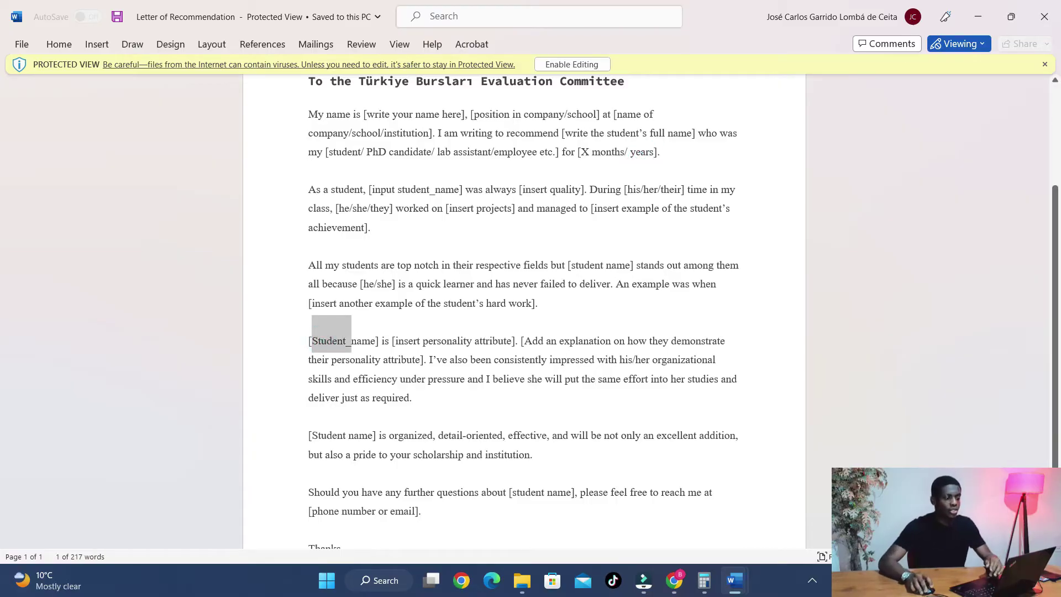
pyautogui.scroll(-1, 524, 310)
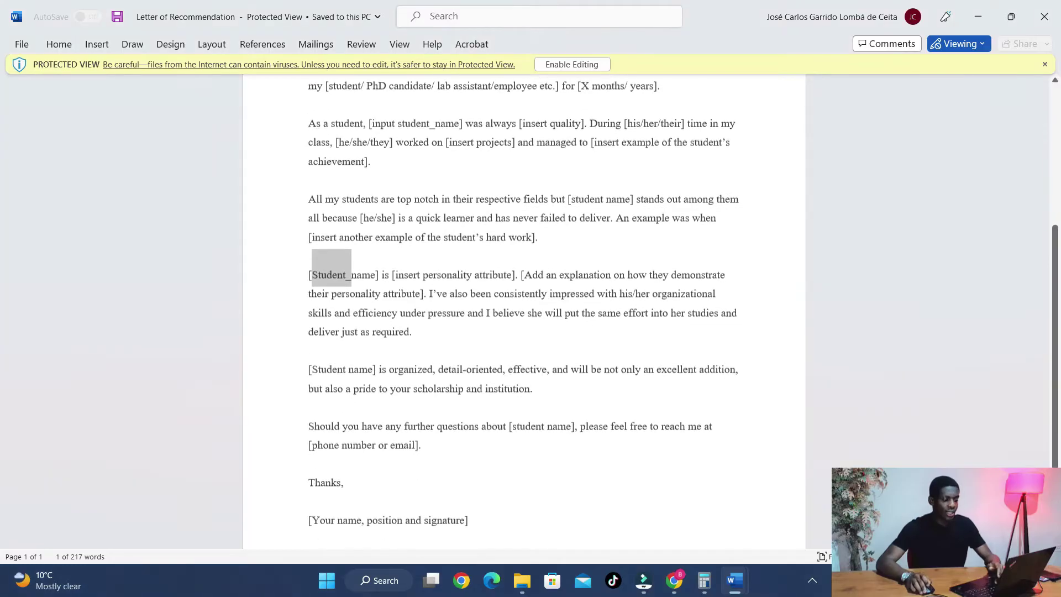
pyautogui.scroll(3, 524, 309)
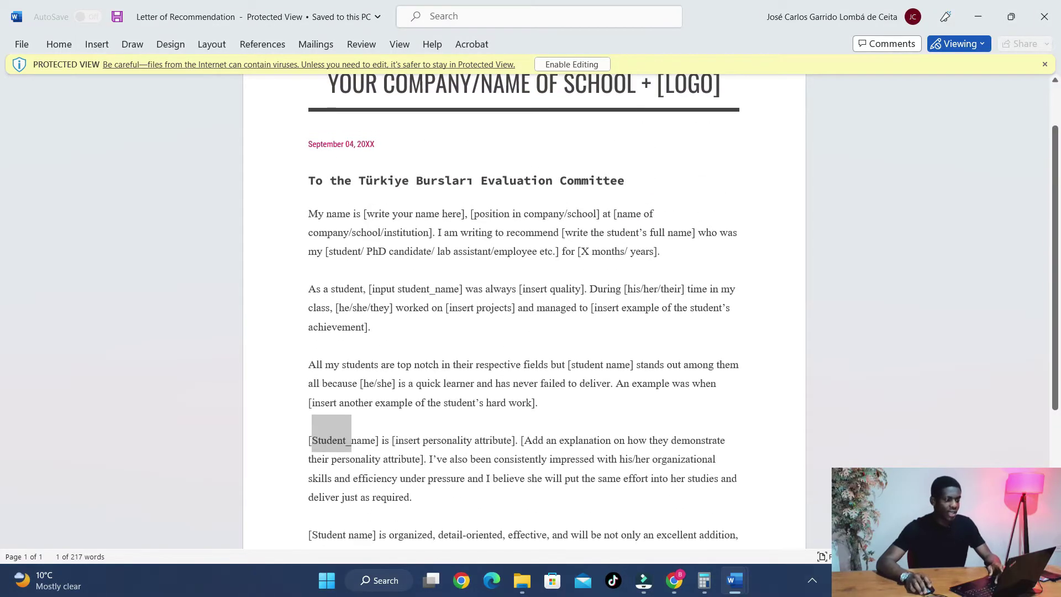
pyautogui.doubleClick(462, 289)
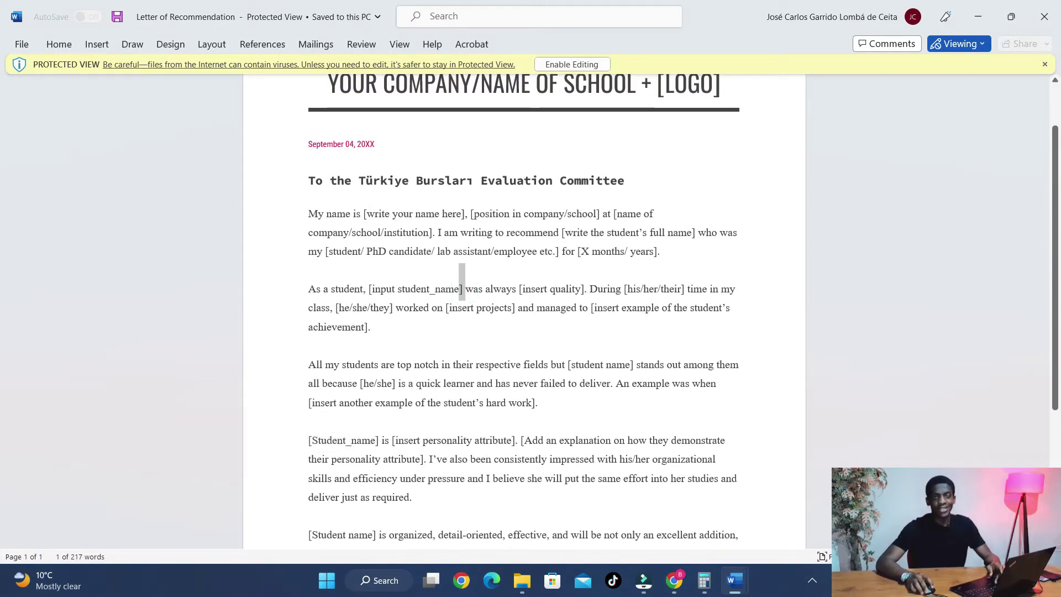
# - In the portal's reference form, enter the referee's name, surname and phone number
pyautogui.hotkey('alt', 'Tab')
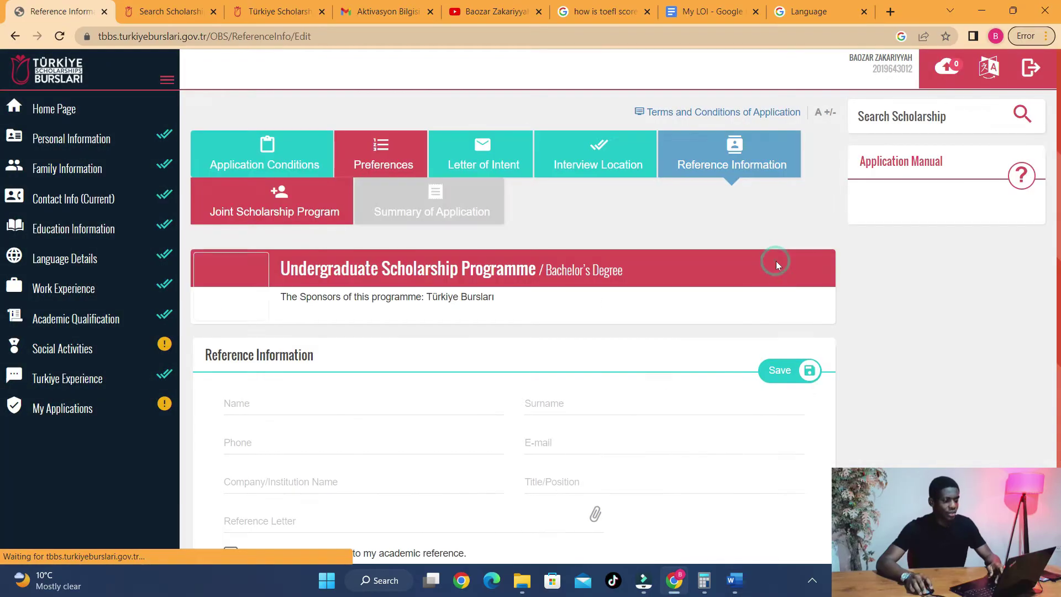
pyautogui.scroll(-1, 295, 423)
pyautogui.click(275, 342)
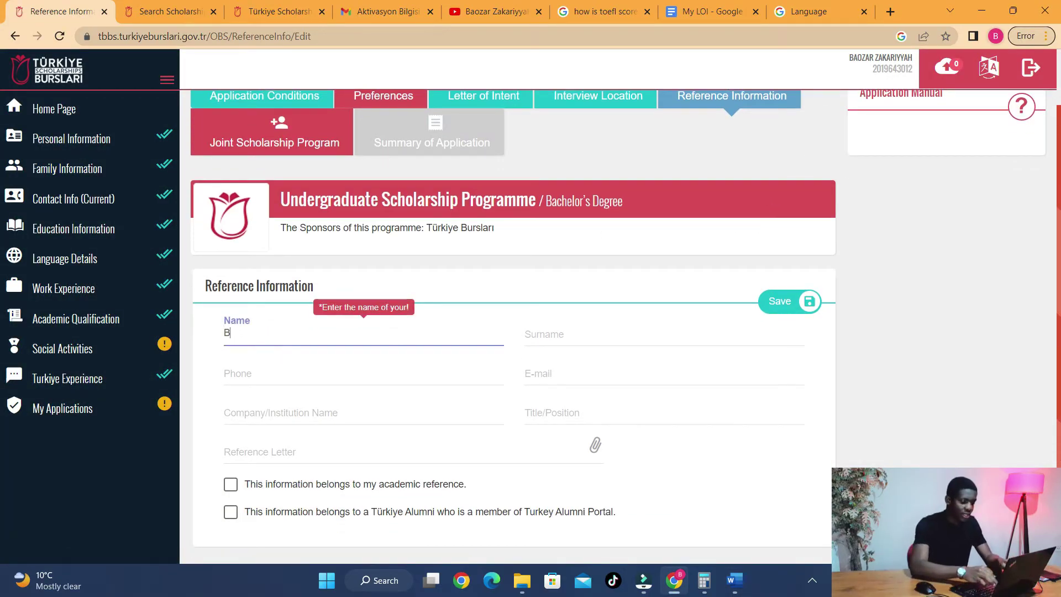
pyautogui.press('Tab')
pyautogui.write('Zakariyyah')
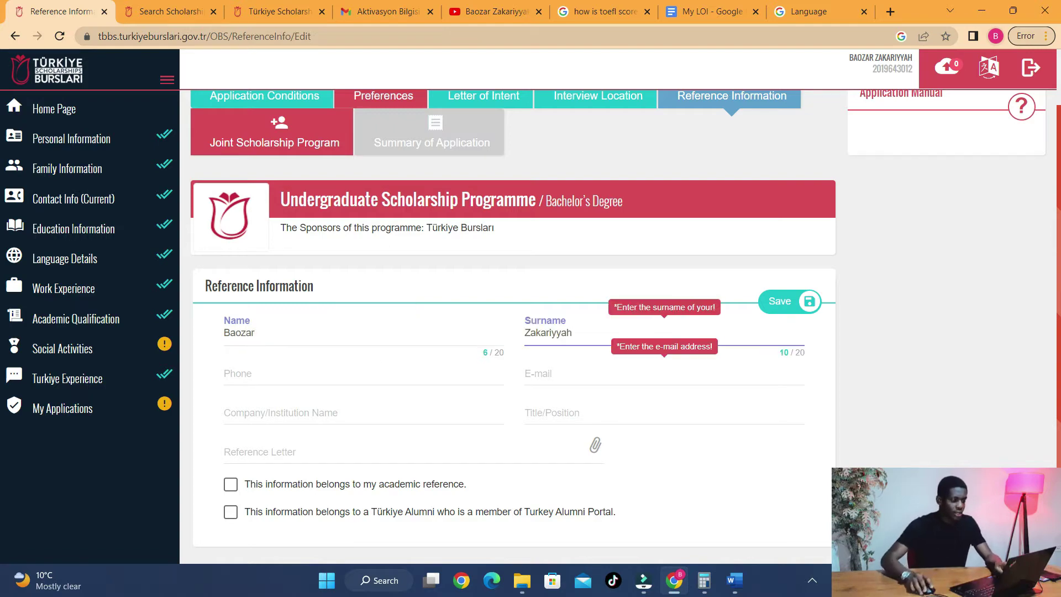
pyautogui.click(255, 377)
pyautogui.write('12345678')
# - Fill in the referee's e-mail, institution 'International High school' and title 'Vice Principal'
pyautogui.click(525, 372)
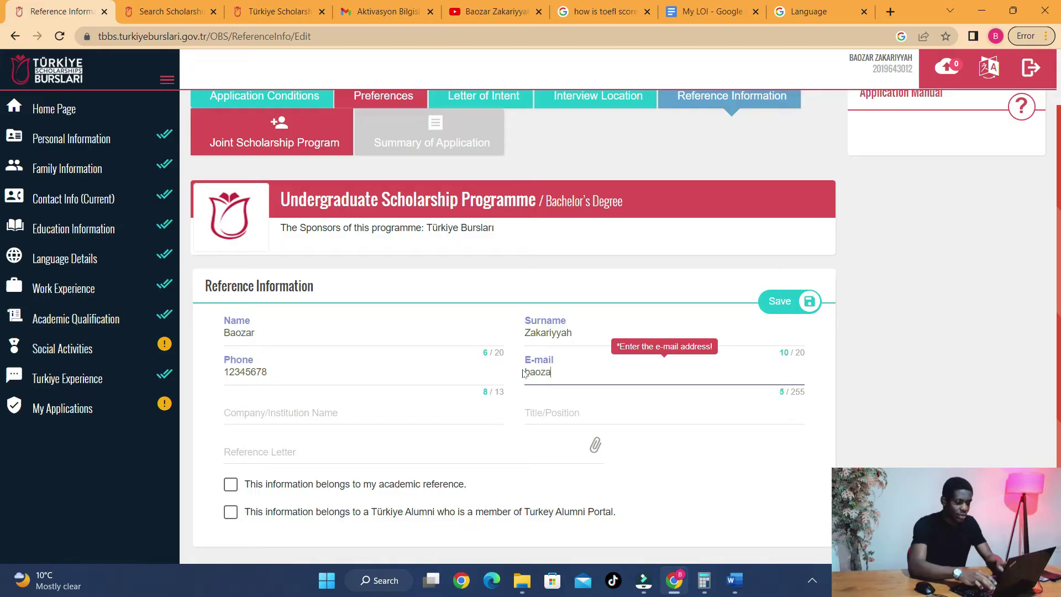
pyautogui.press('Tab')
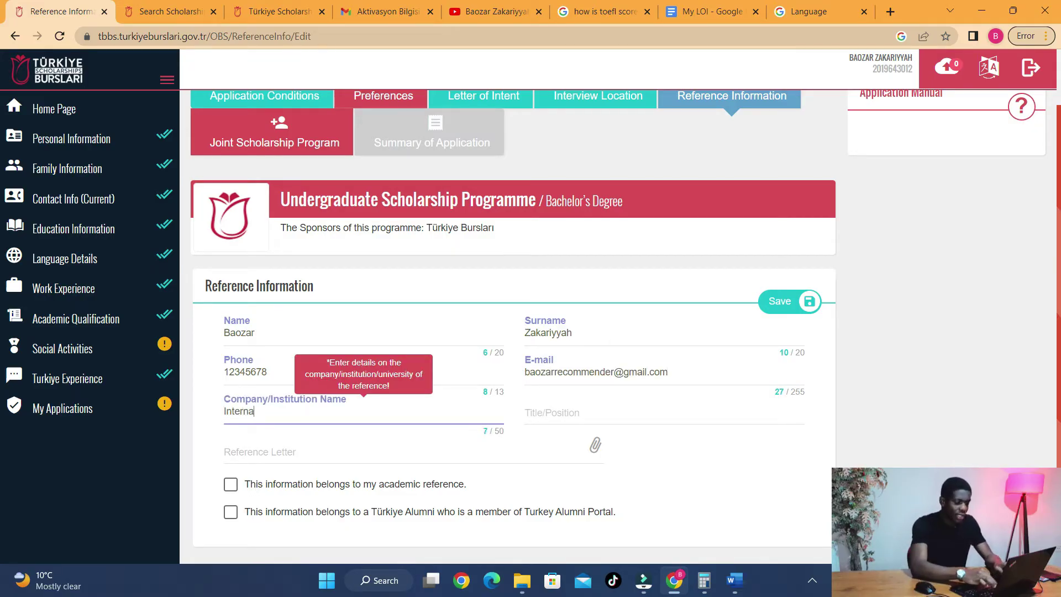
pyautogui.write('International High school')
pyautogui.press('Tab')
pyautogui.write('Vice Principal')
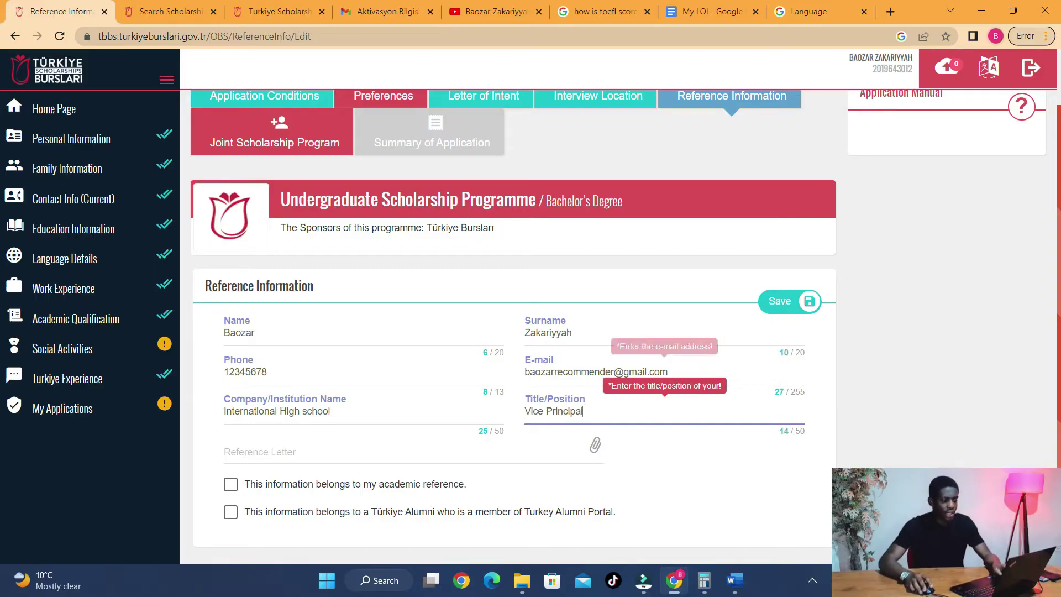
pyautogui.scroll(-1, 497, 331)
pyautogui.click(276, 403)
pyautogui.click(259, 408)
# - Try twice to upload the Letter of Recommendation Word file as the reference letter, then return to its folder
pyautogui.click(290, 406)
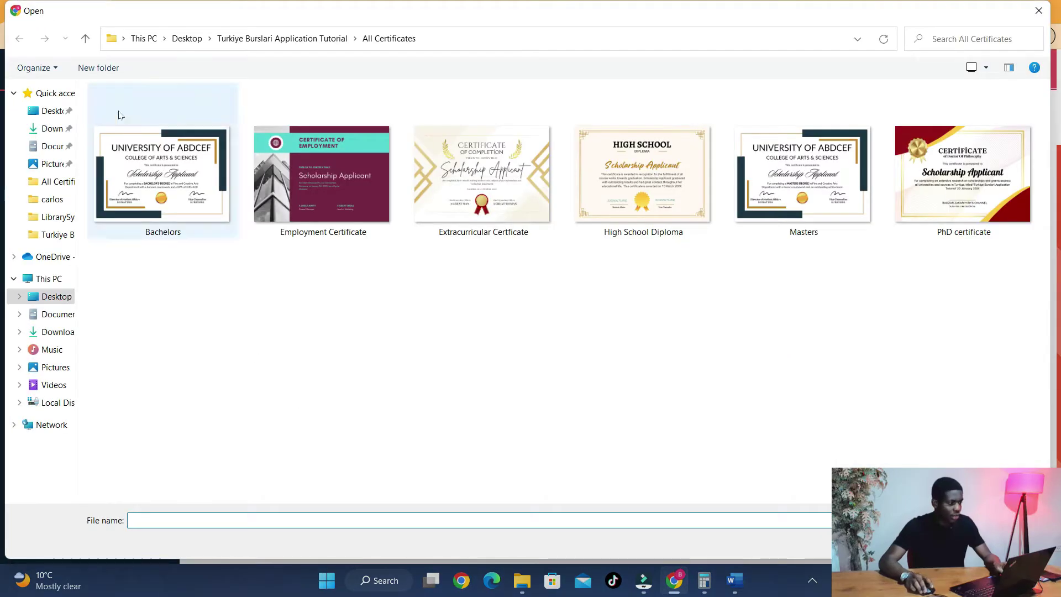
pyautogui.click(252, 37)
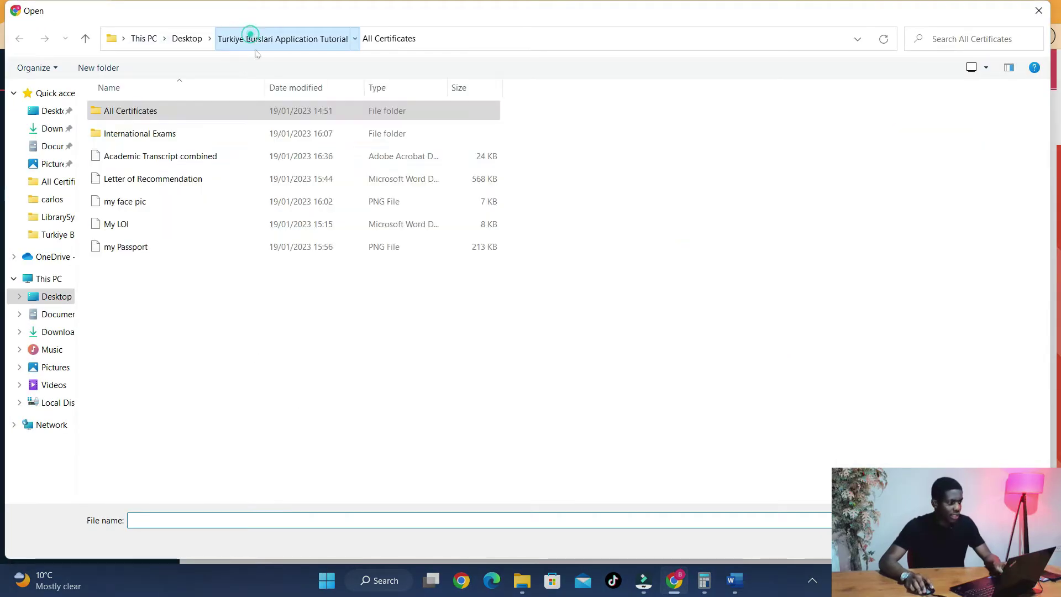
pyautogui.doubleClick(152, 181)
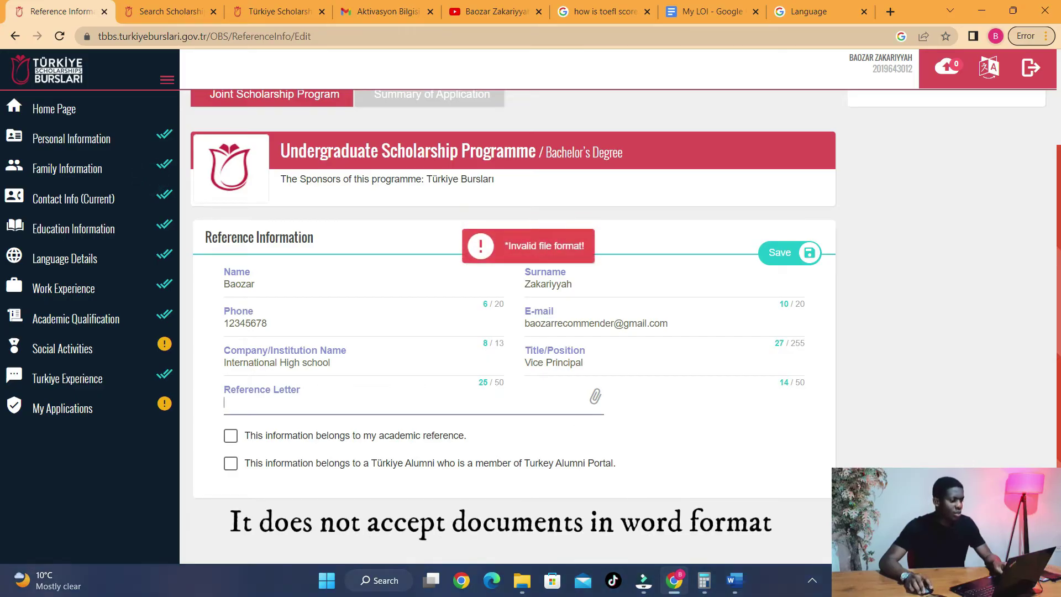
pyautogui.click(293, 402)
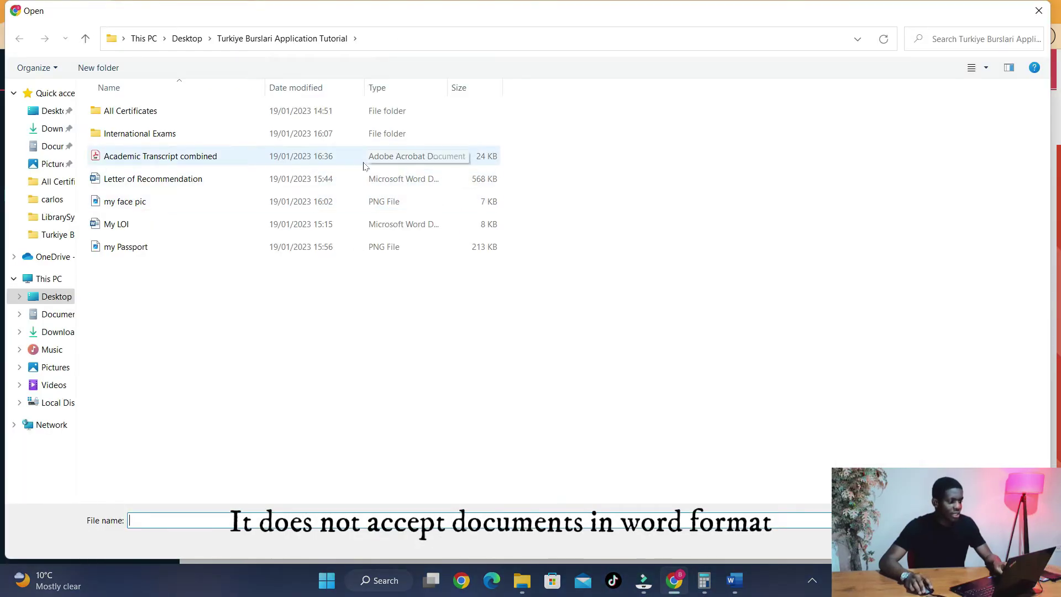
pyautogui.doubleClick(213, 178)
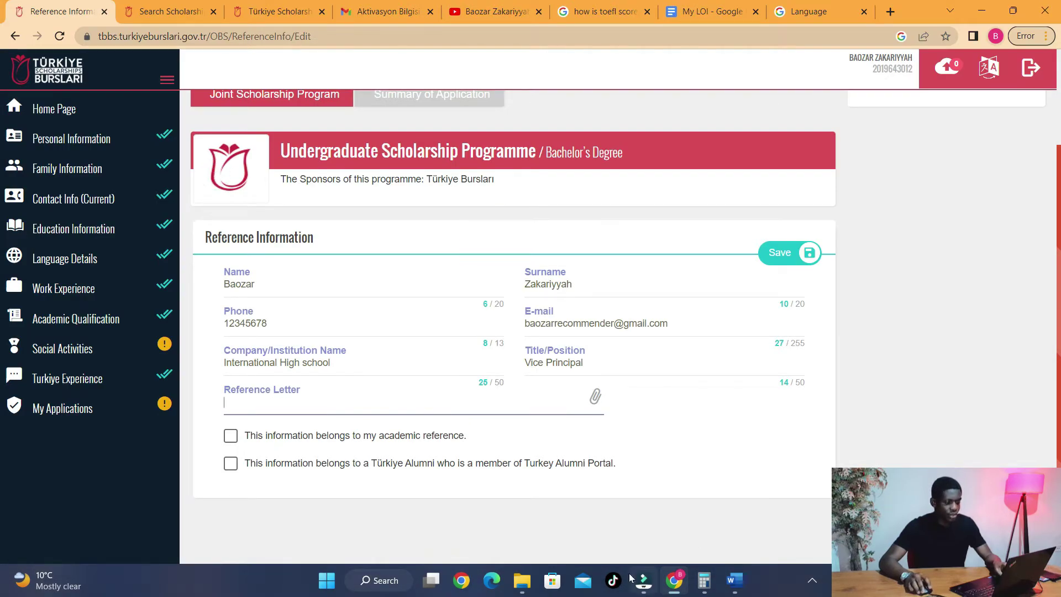
pyautogui.click(522, 580)
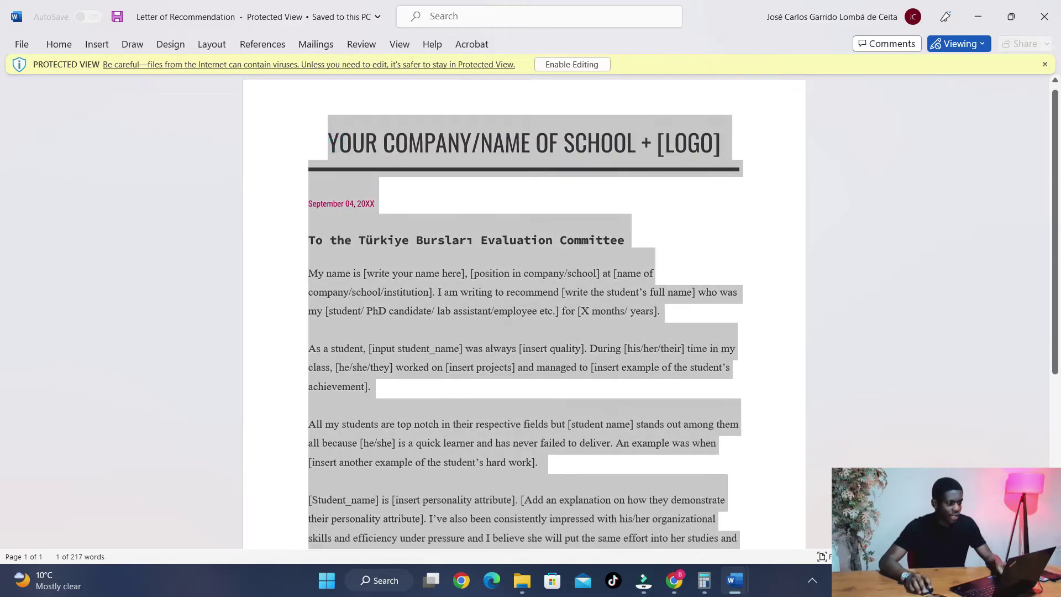
# - Create a new Google Doc titled 'Letter of Rec' and paste the recommendation letter into it
pyautogui.scroll(-5, 494, 539)
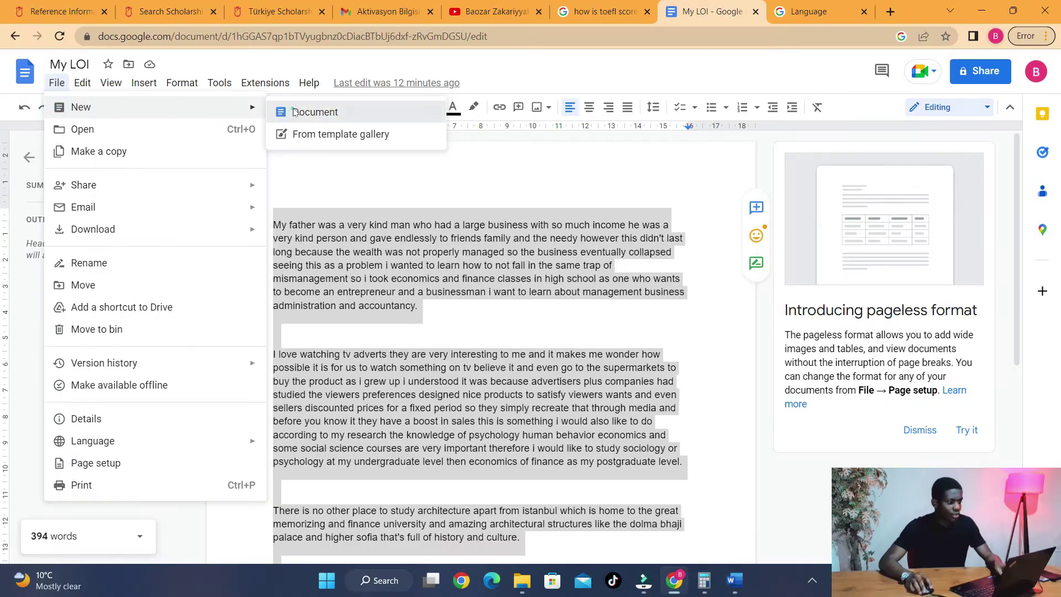
pyautogui.click(306, 111)
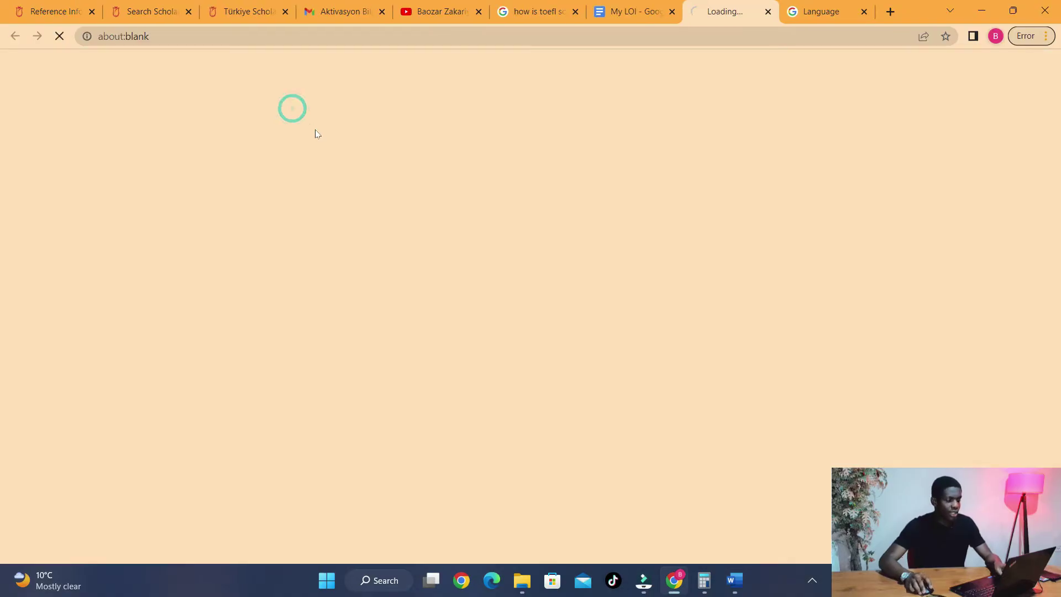
pyautogui.write('Letter')
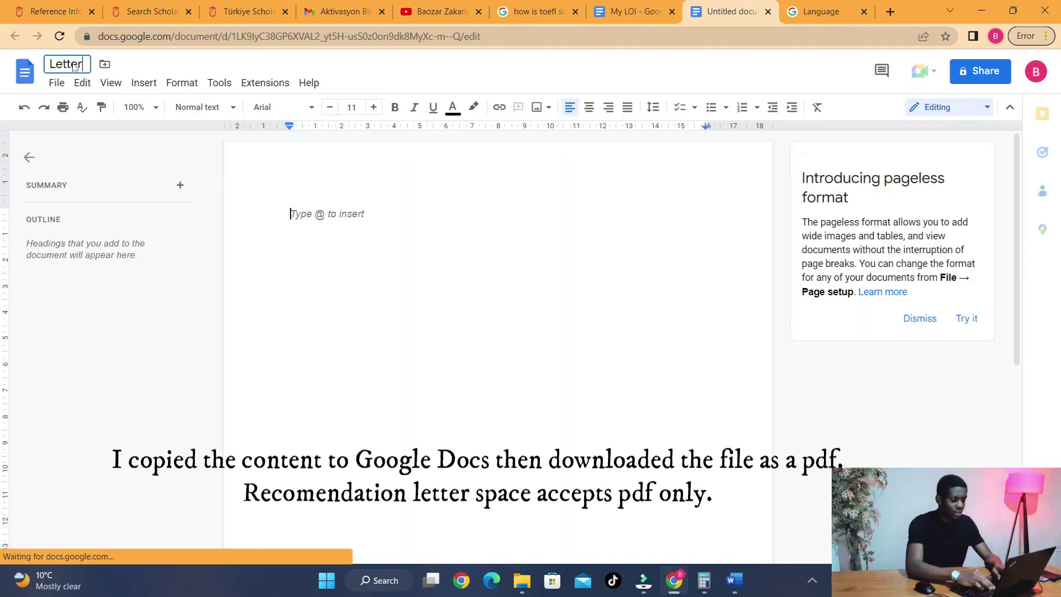
pyautogui.write(' of Rec')
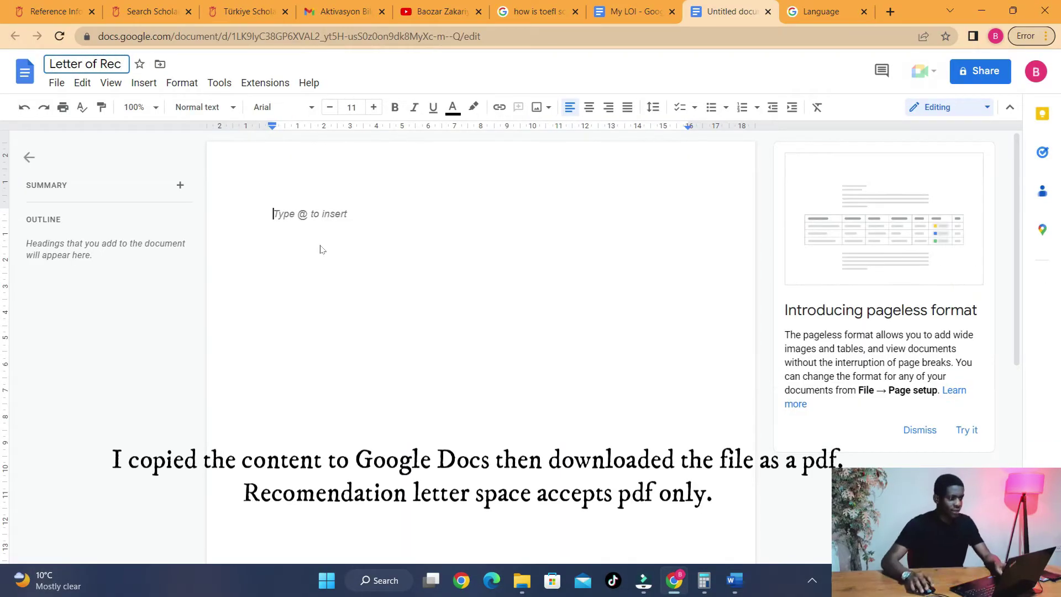
pyautogui.press('Return')
pyautogui.hotkey('ctrl', 'v')
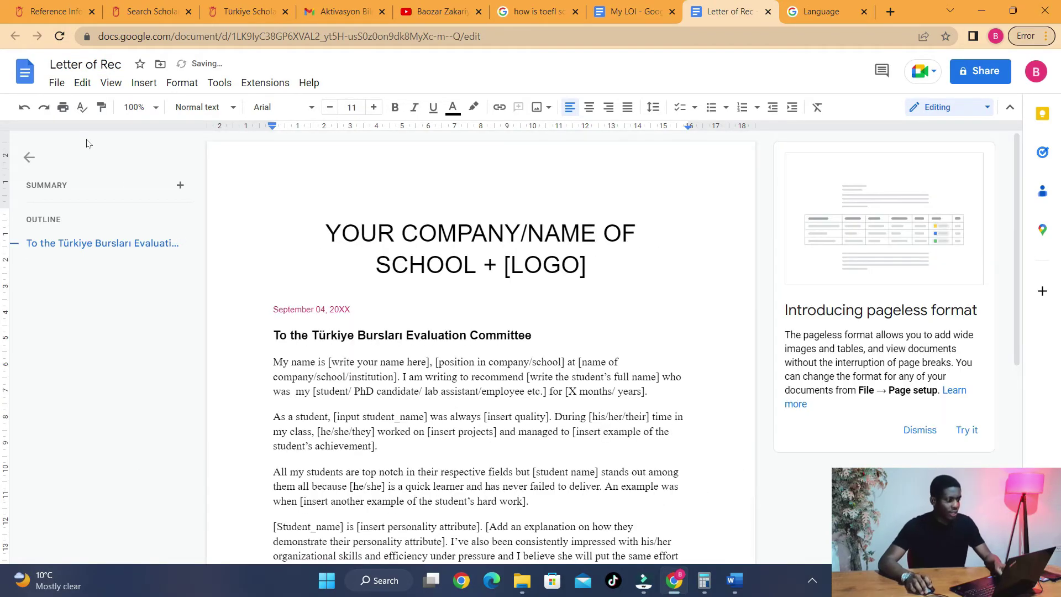
# - Download the document as a PDF and return to the portal's reference form
pyautogui.click(56, 83)
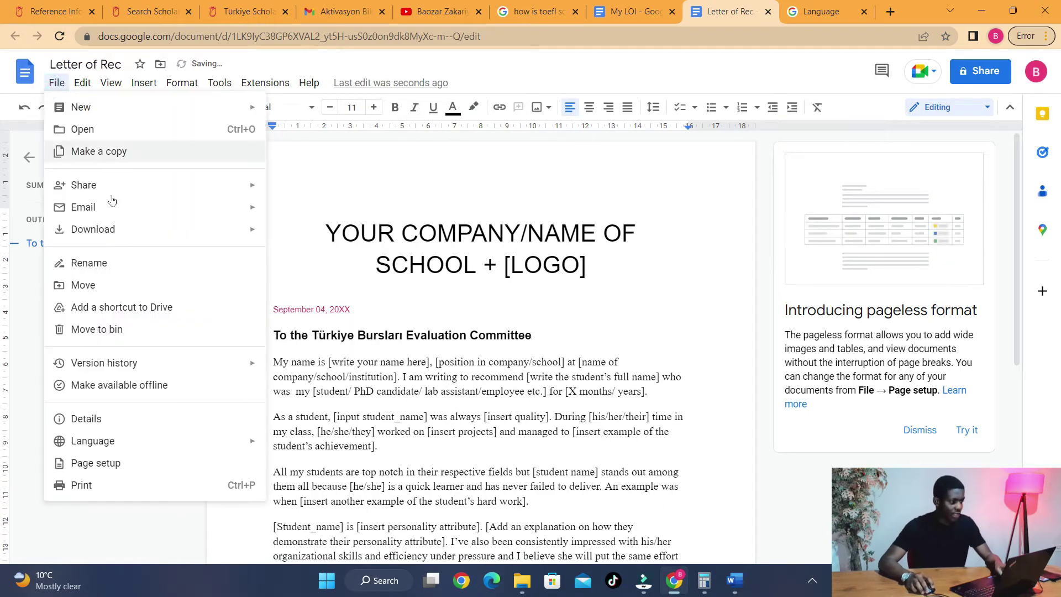
pyautogui.moveTo(165, 236)
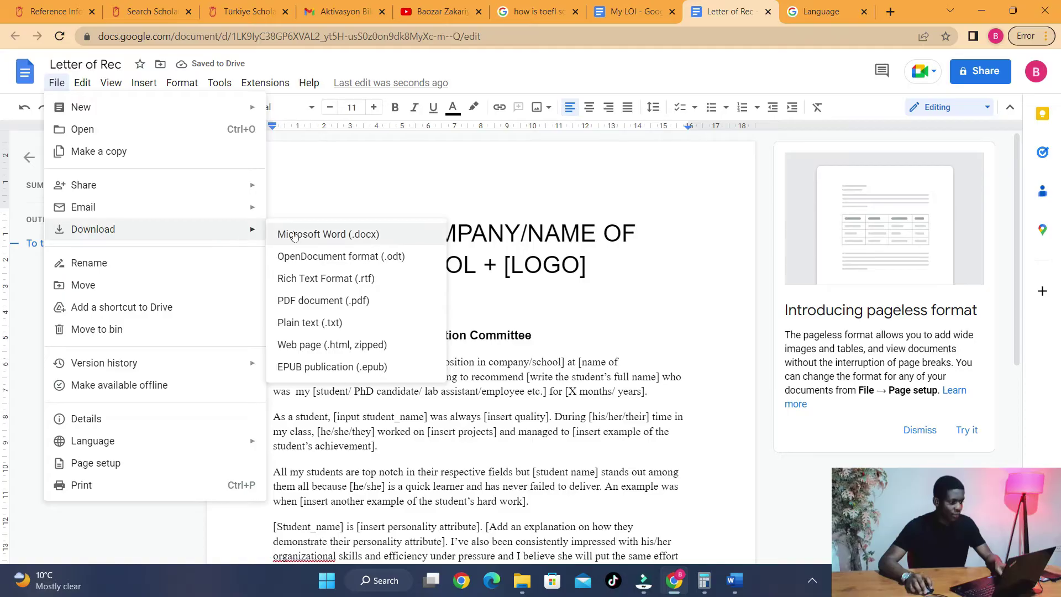
pyautogui.click(374, 298)
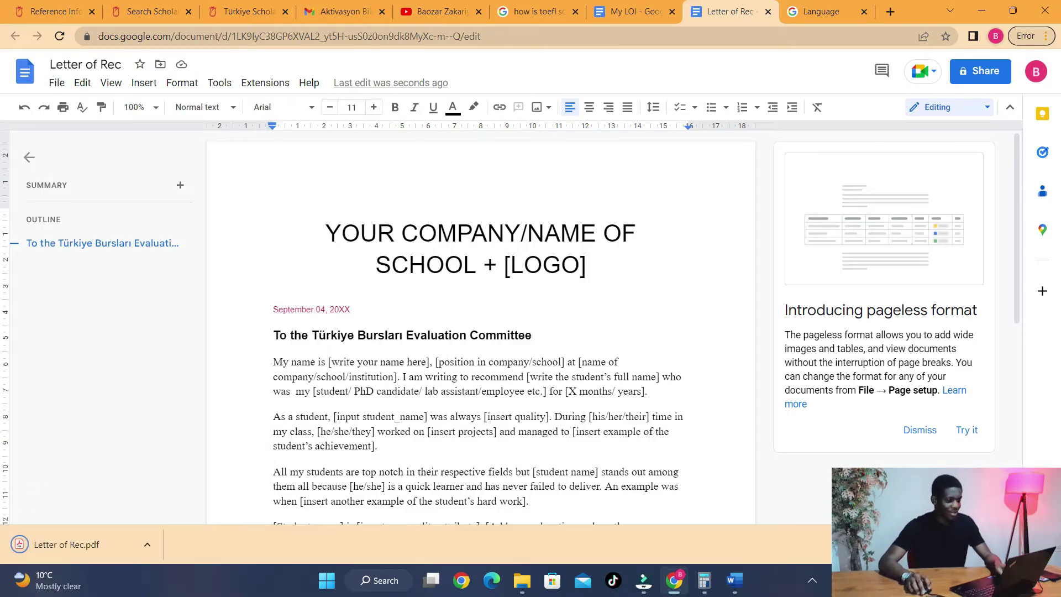
pyautogui.click(52, 11)
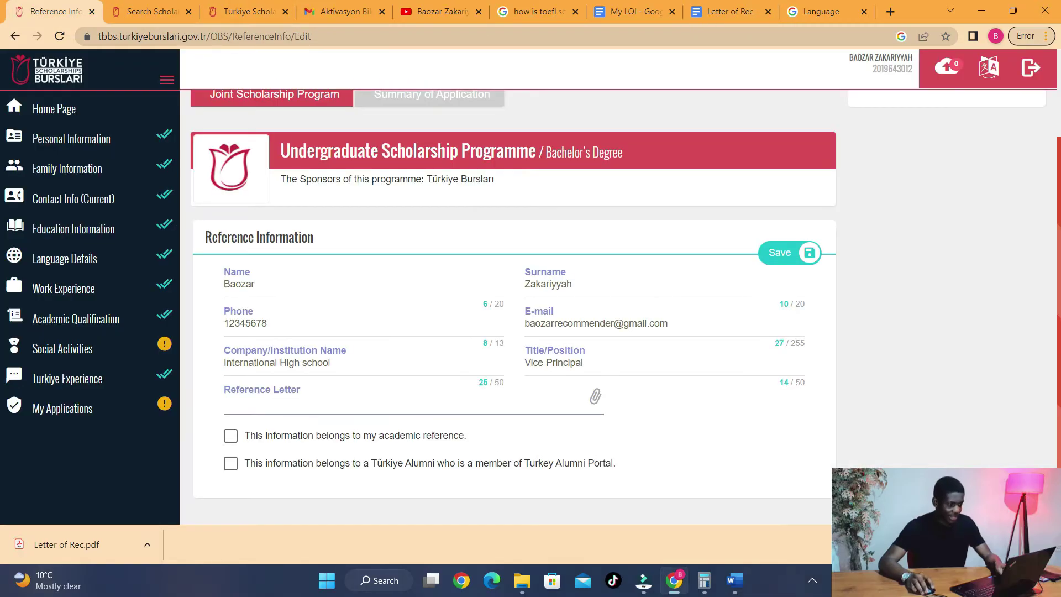
# - Attach Letter of Rec.pdf from Downloads, save the referee, and reopen the reference for editing
pyautogui.click(294, 403)
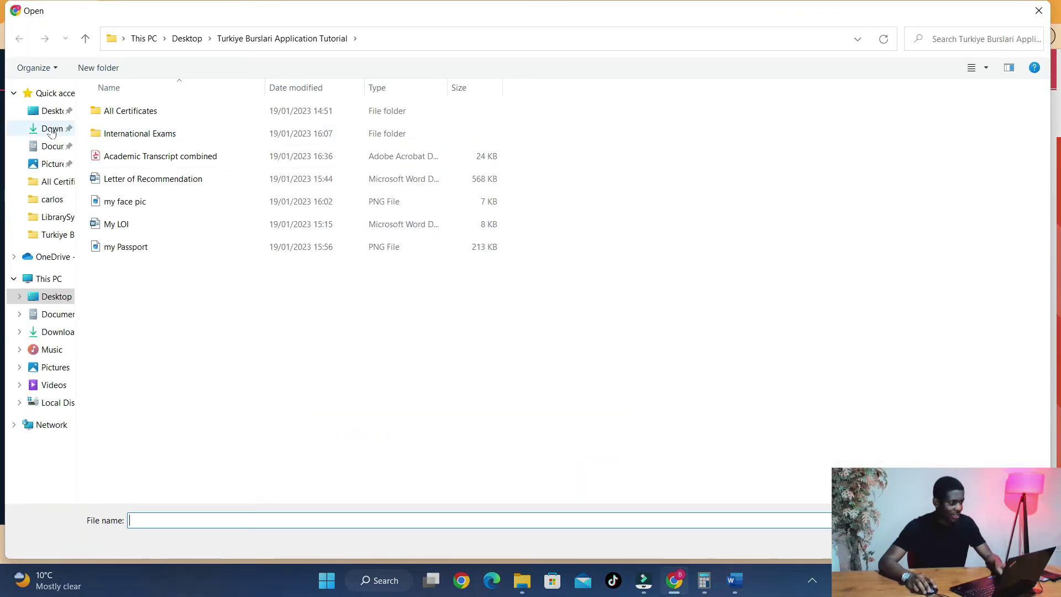
pyautogui.click(51, 128)
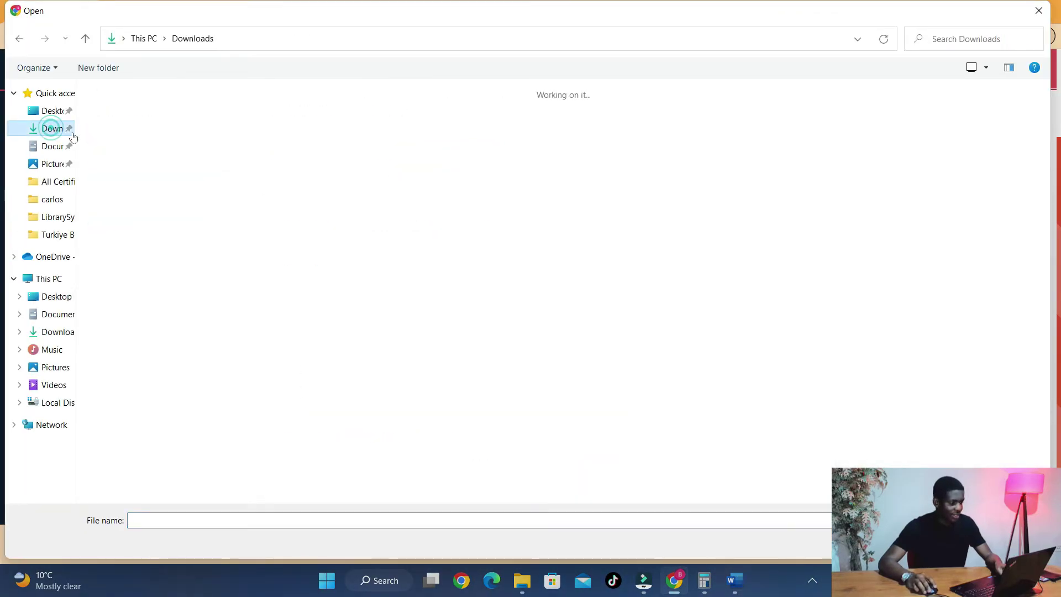
pyautogui.doubleClick(163, 188)
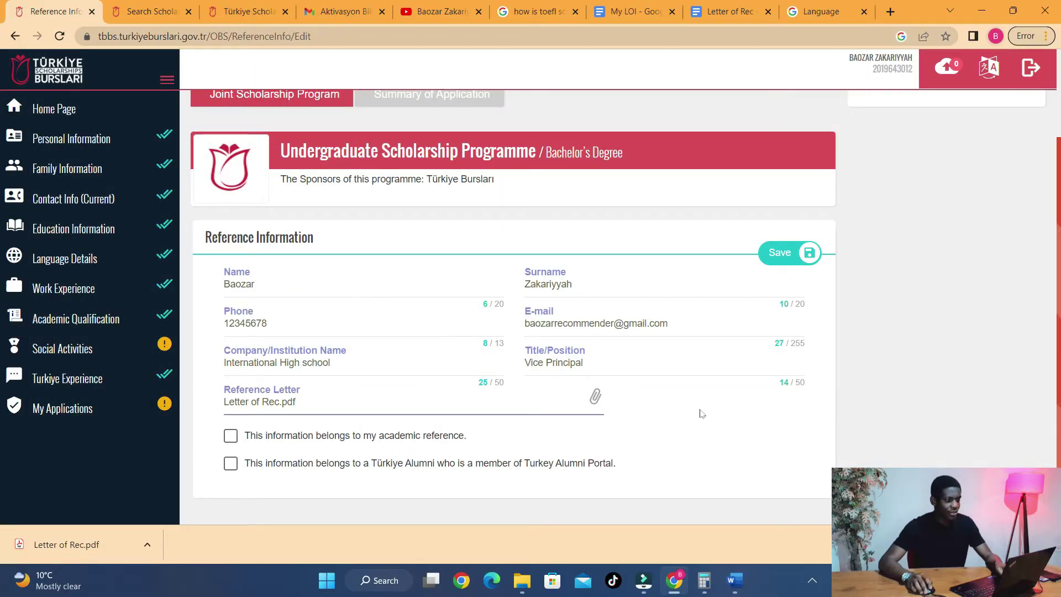
pyautogui.click(782, 253)
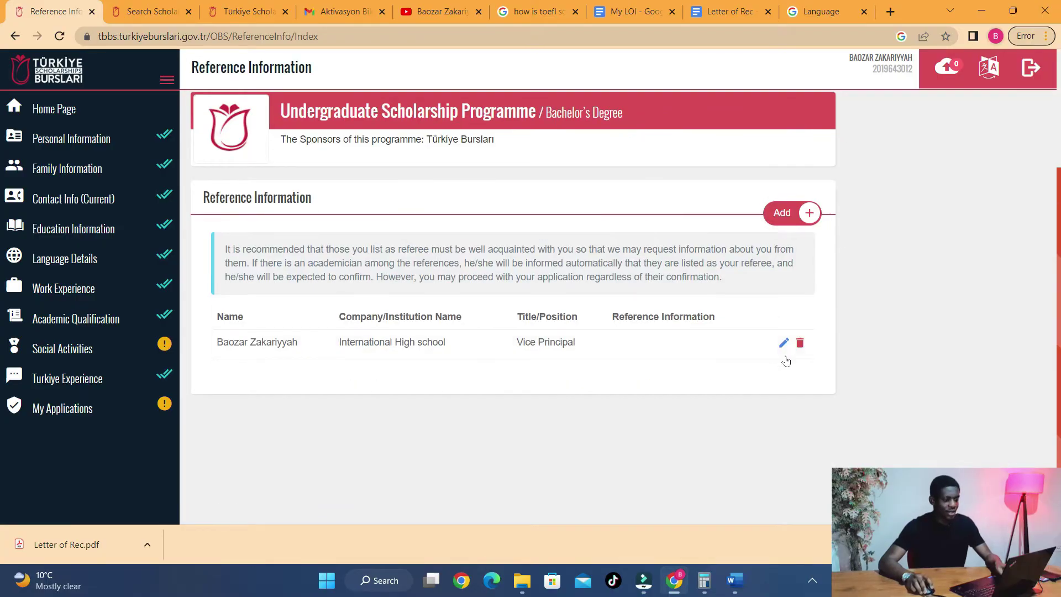
pyautogui.click(784, 343)
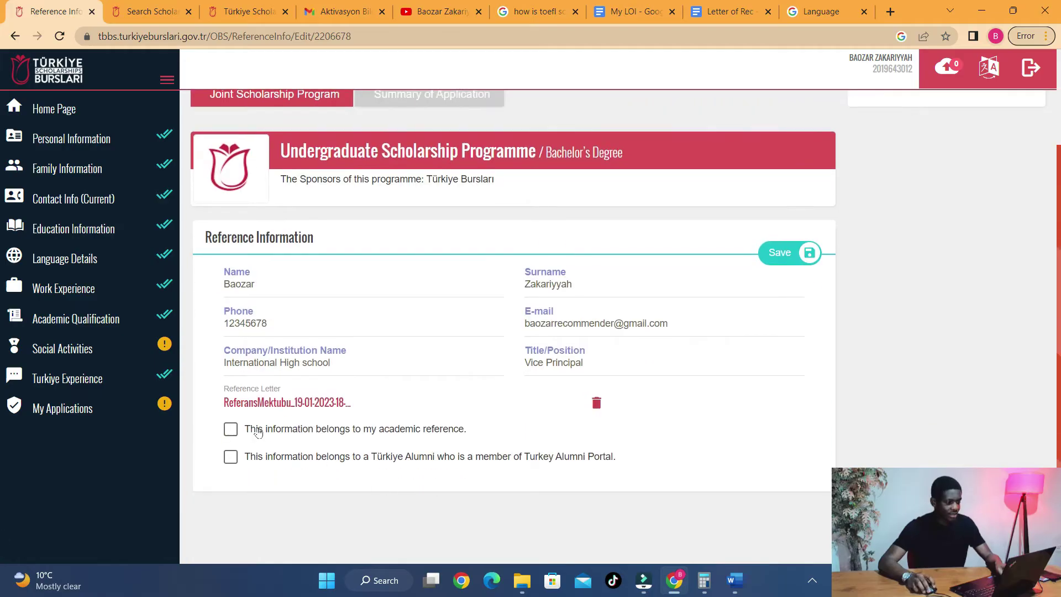
# - Tick, then untick, the academic and Türkiye alumni reference checkboxes
pyautogui.click(312, 431)
pyautogui.click(307, 460)
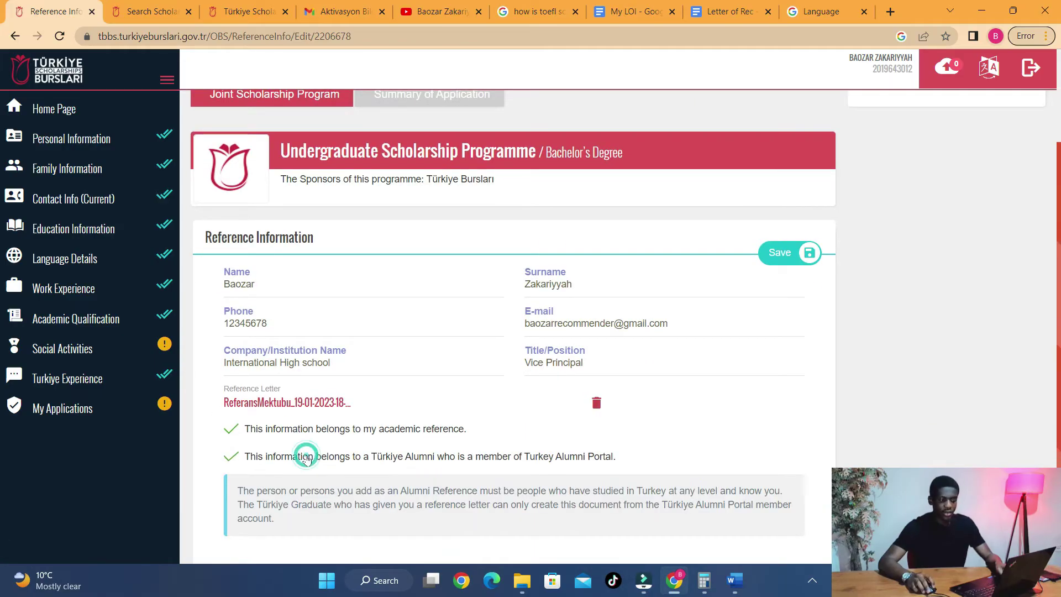
pyautogui.scroll(-1, 332, 465)
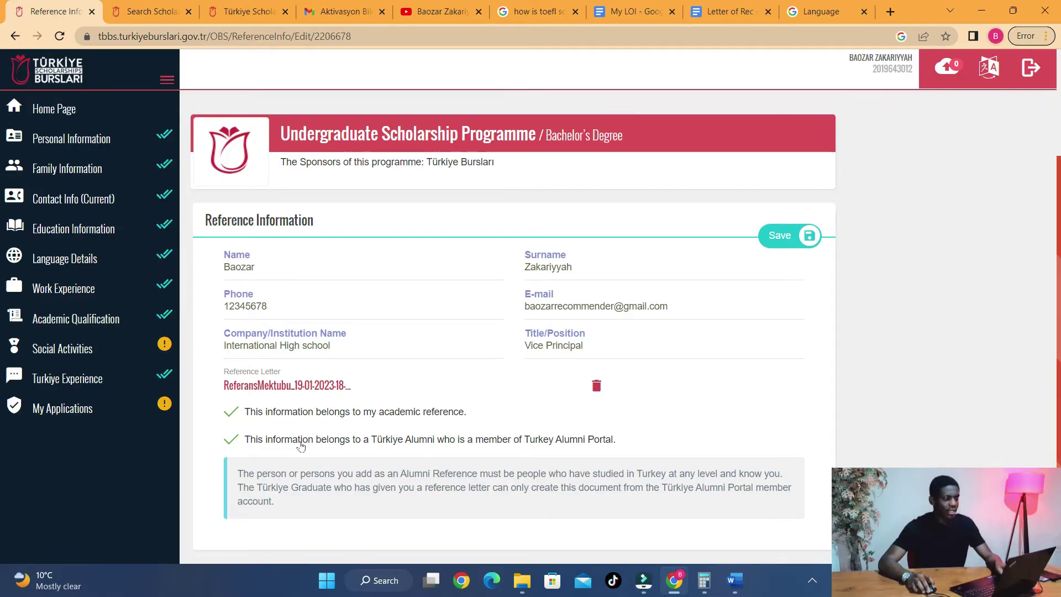
pyautogui.click(301, 447)
pyautogui.click(233, 429)
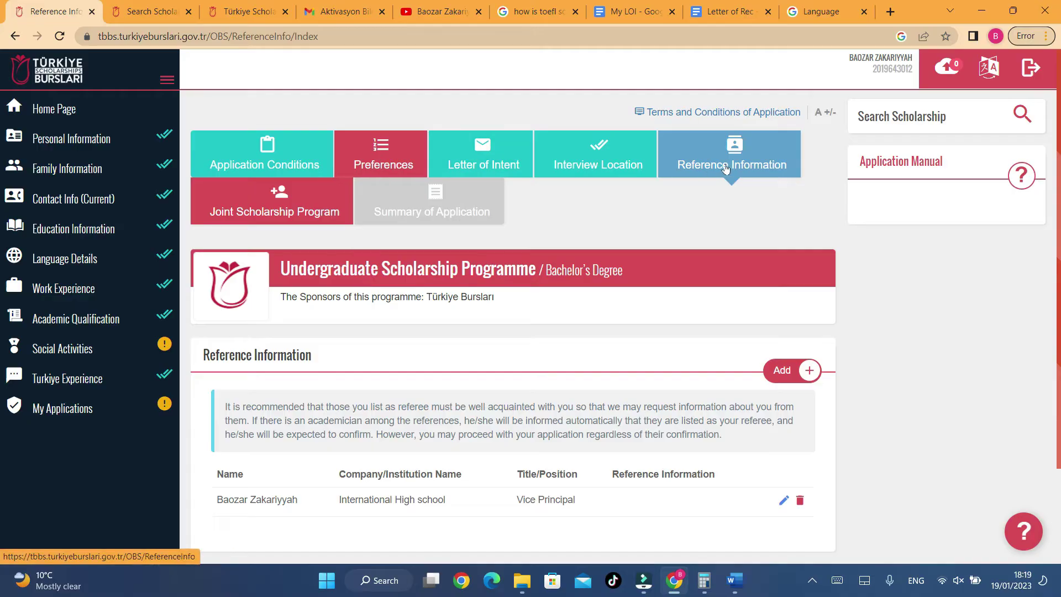
# - Open the Joint Scholarship Program section and scroll through the IsDB and NAMA terms
pyautogui.click(302, 209)
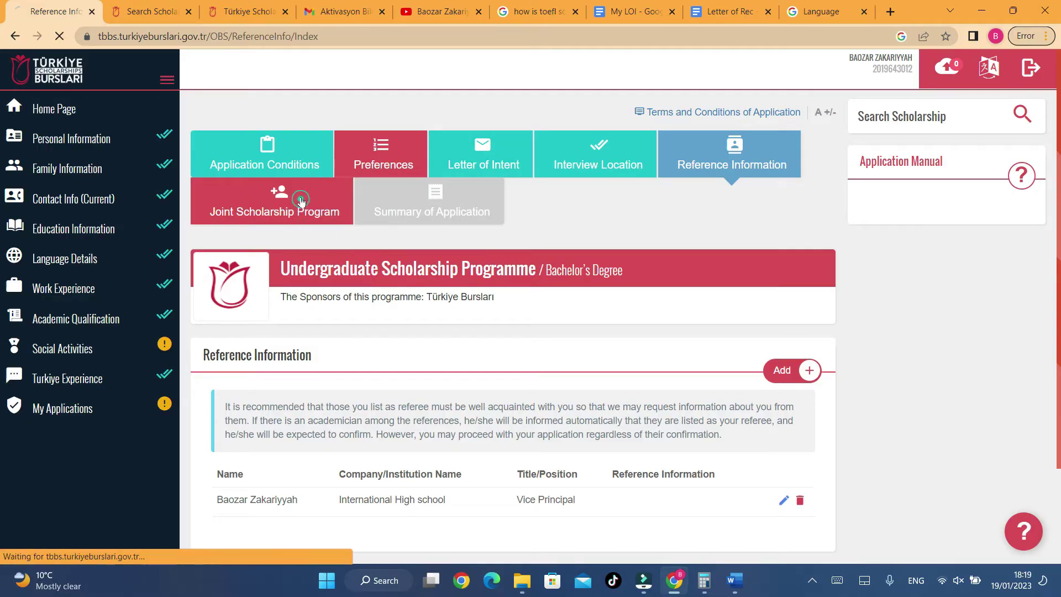
pyautogui.scroll(-6, 421, 283)
pyautogui.scroll(8, 409, 282)
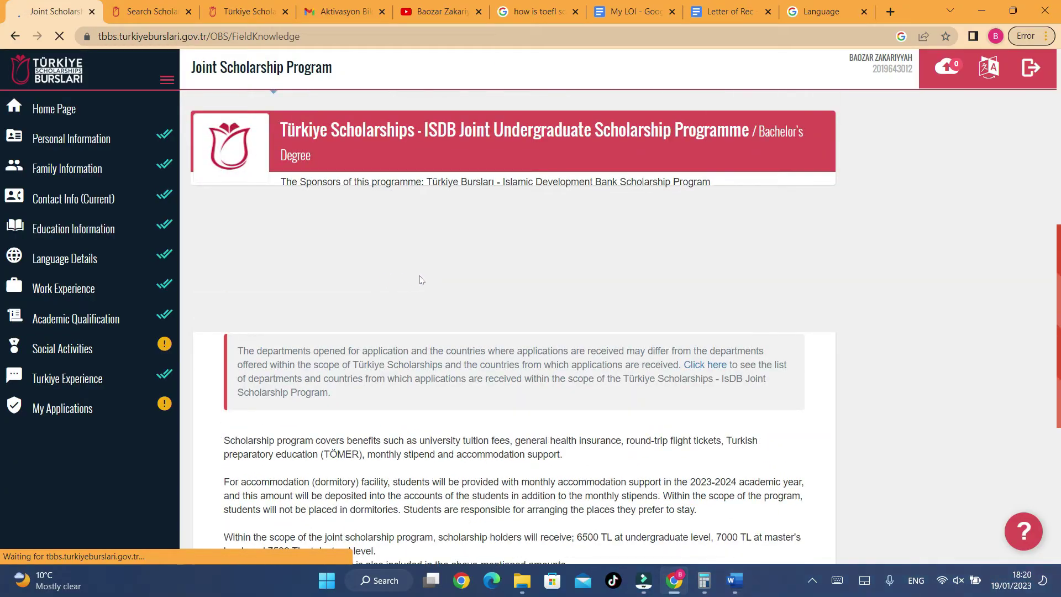
pyautogui.scroll(-9, 385, 221)
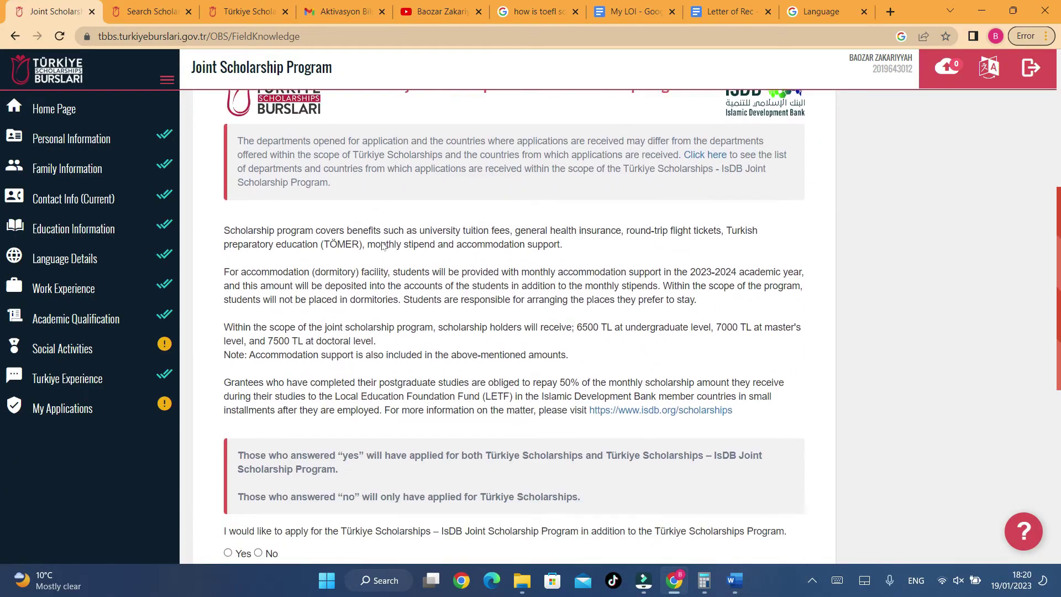
pyautogui.scroll(-3, 381, 251)
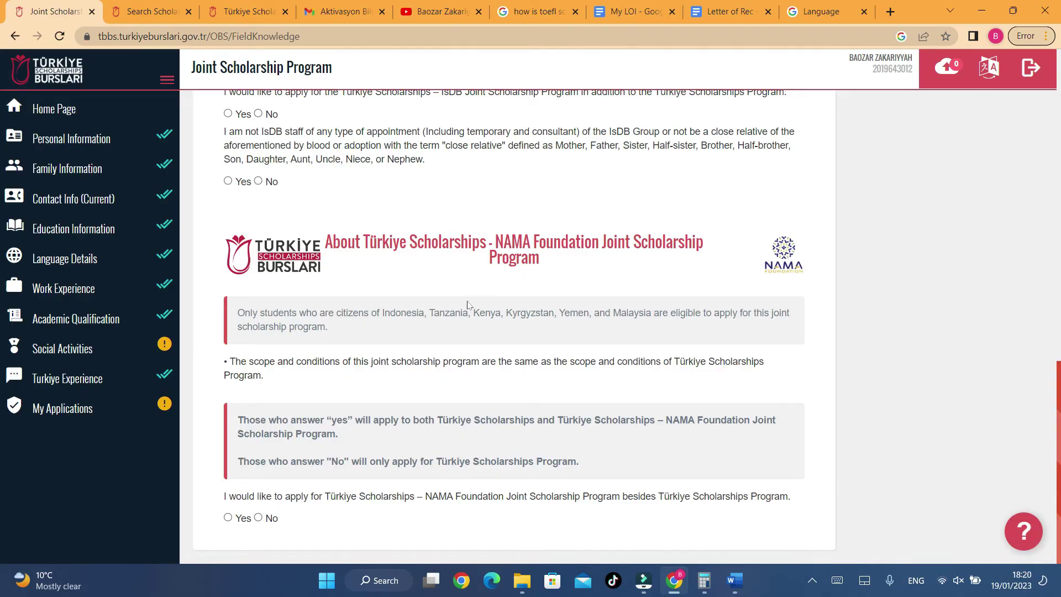
pyautogui.scroll(5, 667, 278)
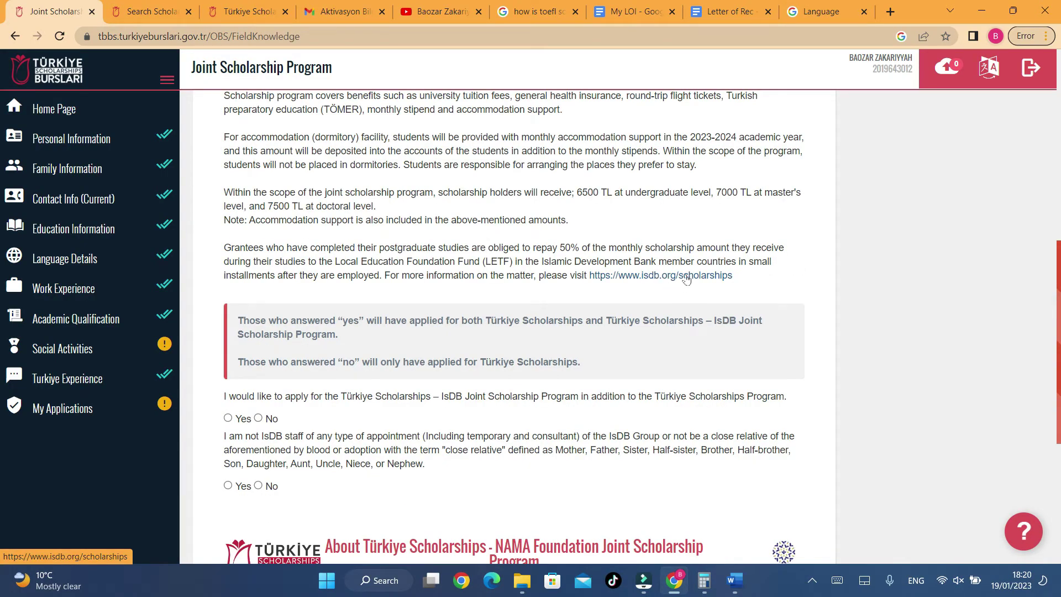
pyautogui.scroll(6, 514, 381)
pyautogui.scroll(-5, 514, 332)
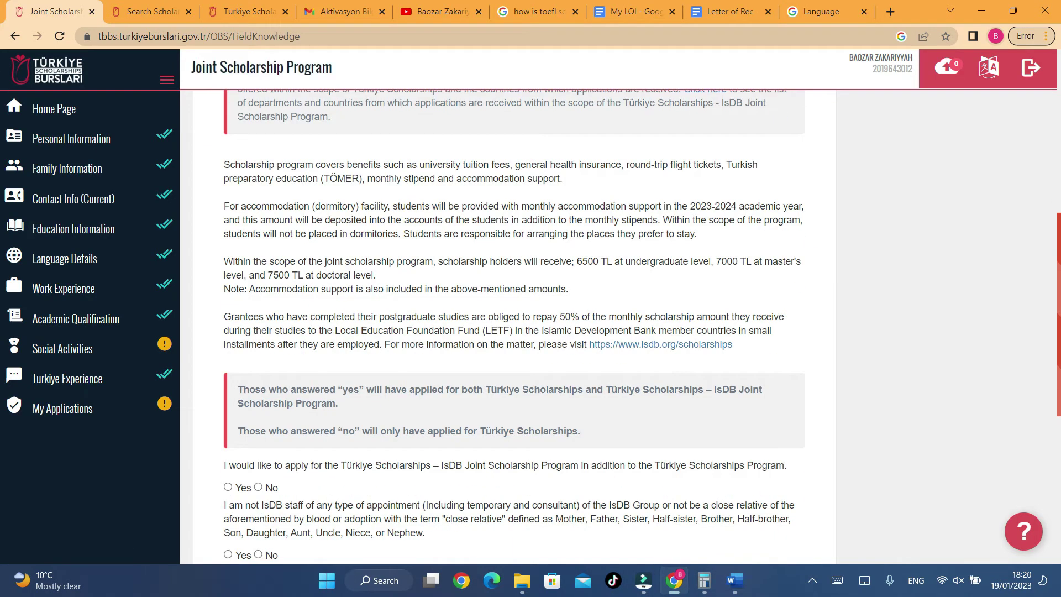
# - Highlight the 6500 TL undergraduate stipend and accommodation support lines, then return to the top
pyautogui.moveTo(287, 247); pyautogui.dragTo(568, 289)
pyautogui.click(561, 218)
pyautogui.moveTo(548, 261); pyautogui.dragTo(641, 261)
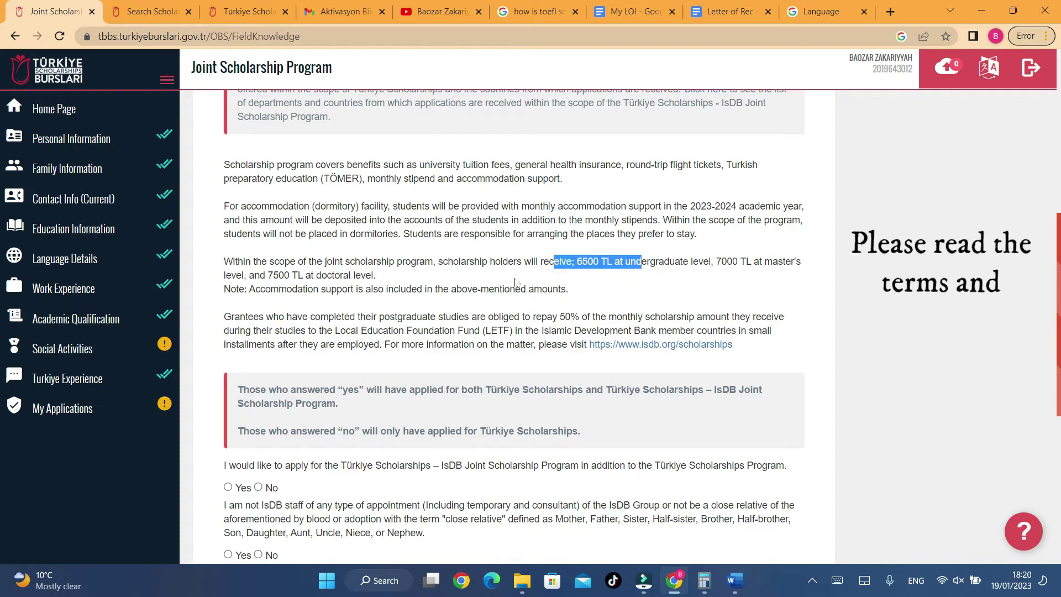
pyautogui.click(441, 272)
pyautogui.moveTo(252, 289); pyautogui.dragTo(360, 289)
pyautogui.click(423, 287)
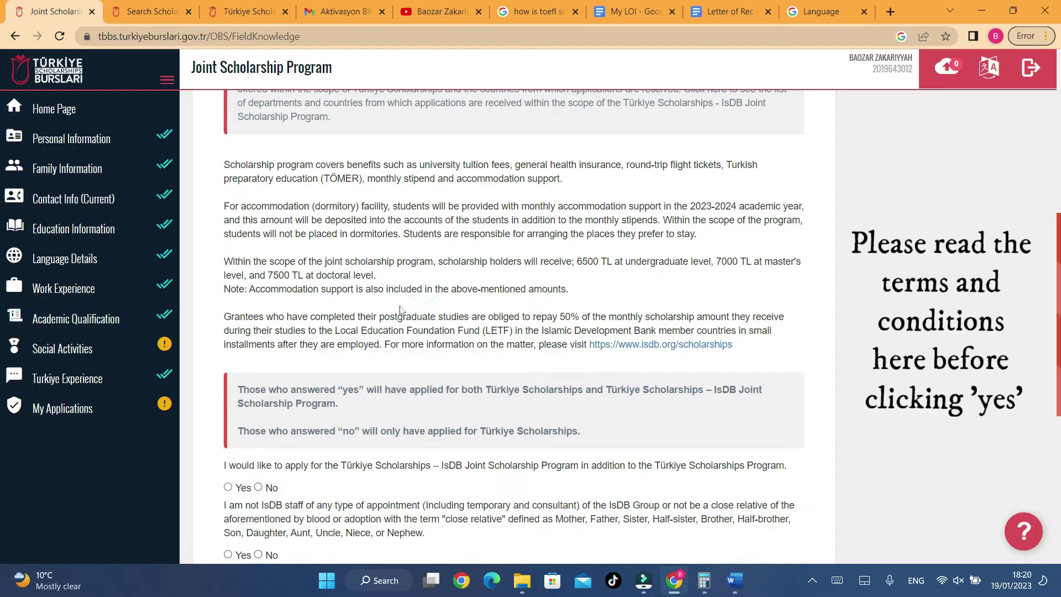
pyautogui.scroll(3, 400, 314)
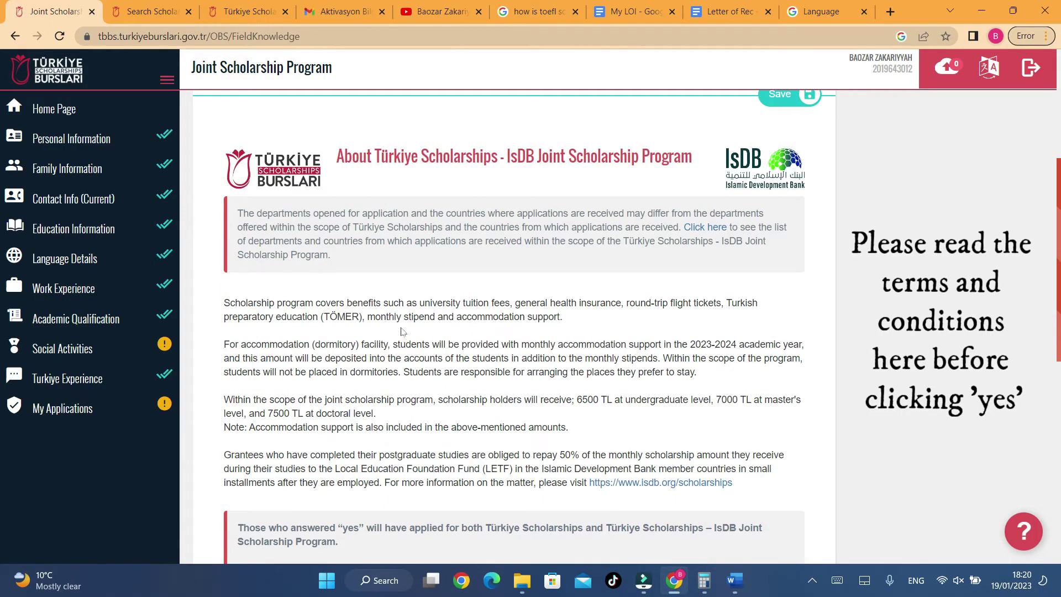
pyautogui.scroll(-2, 402, 332)
pyautogui.scroll(5, 403, 331)
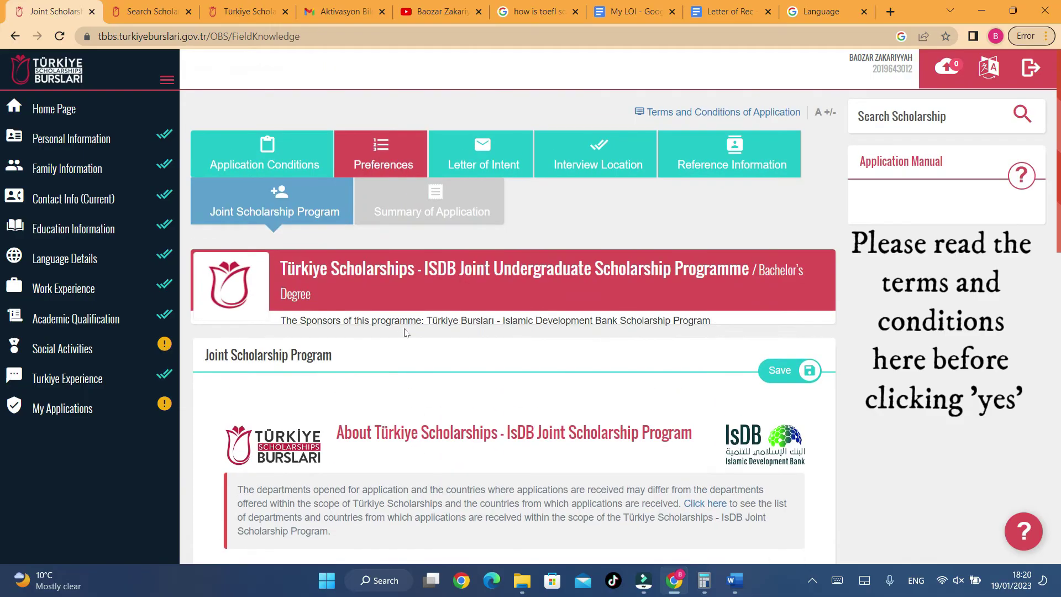
# - Switch to the Preferences section and scroll down to the empty preferences table
pyautogui.click(369, 161)
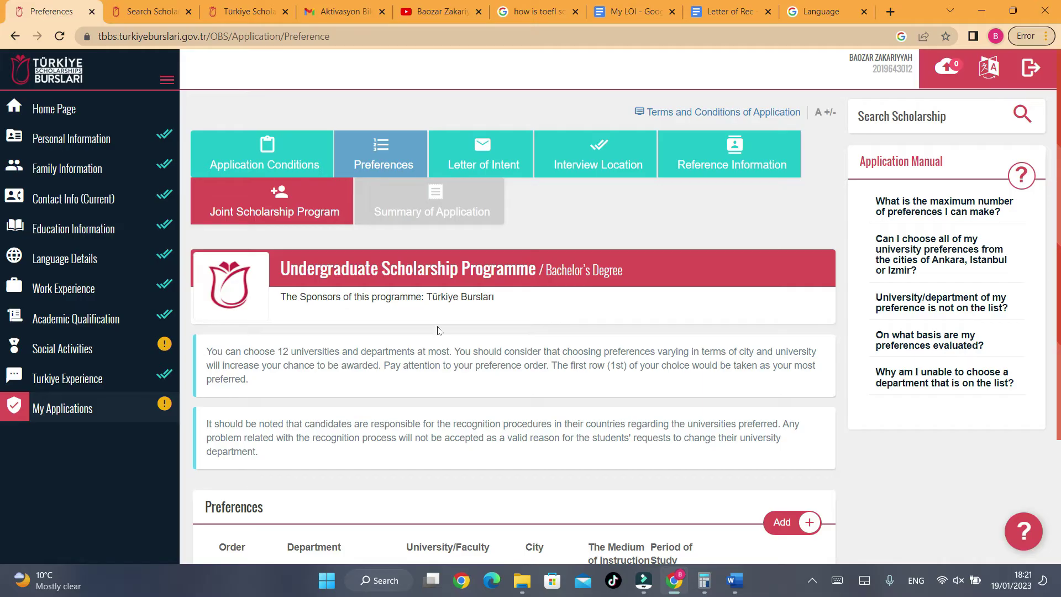
pyautogui.scroll(-3, 434, 317)
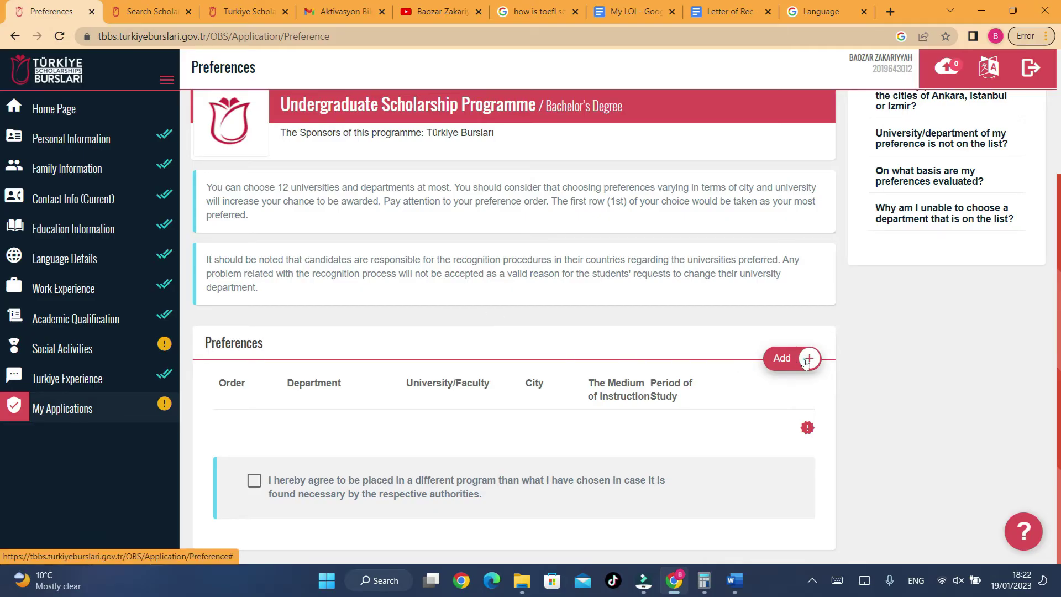
# - Browse the Add New Preference department list, then close it without choosing
pyautogui.click(807, 359)
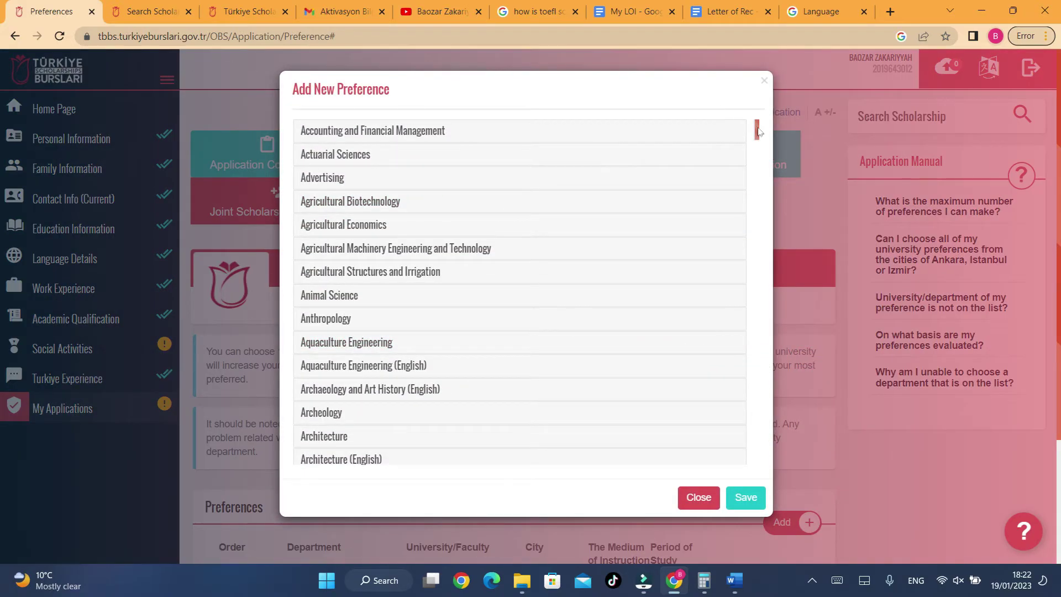
pyautogui.moveTo(759, 131); pyautogui.dragTo(760, 277)
pyautogui.moveTo(766, 237); pyautogui.dragTo(761, 361)
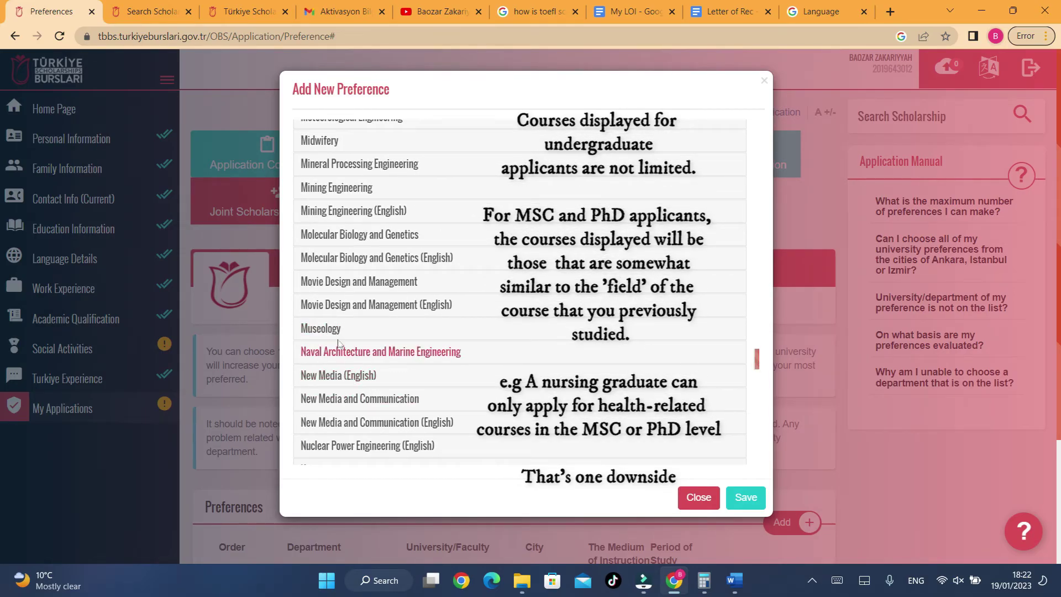
pyautogui.scroll(-3, 355, 376)
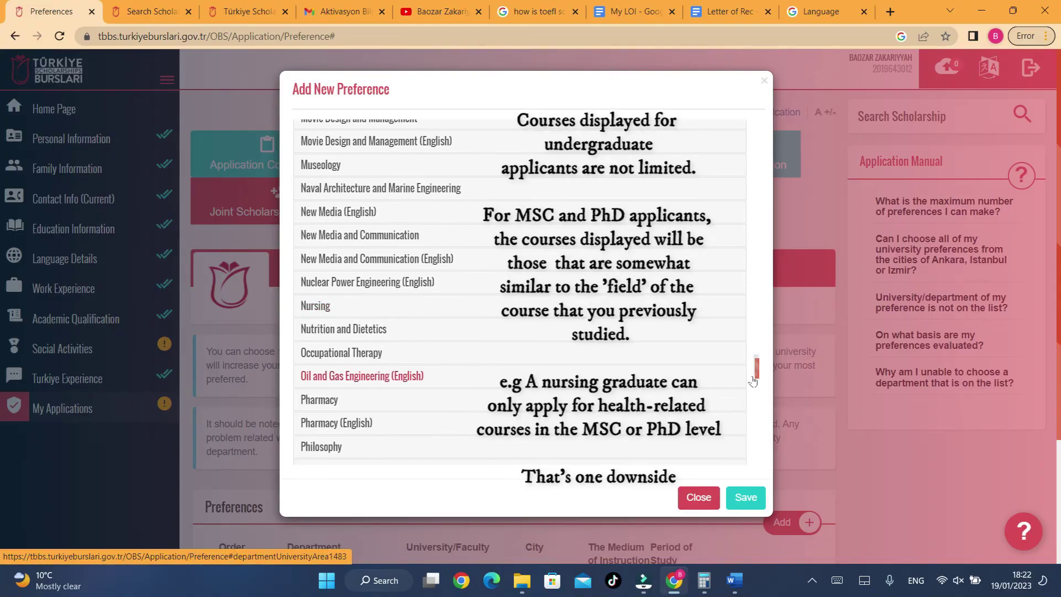
pyautogui.moveTo(761, 374); pyautogui.dragTo(774, 105)
pyautogui.click(774, 105)
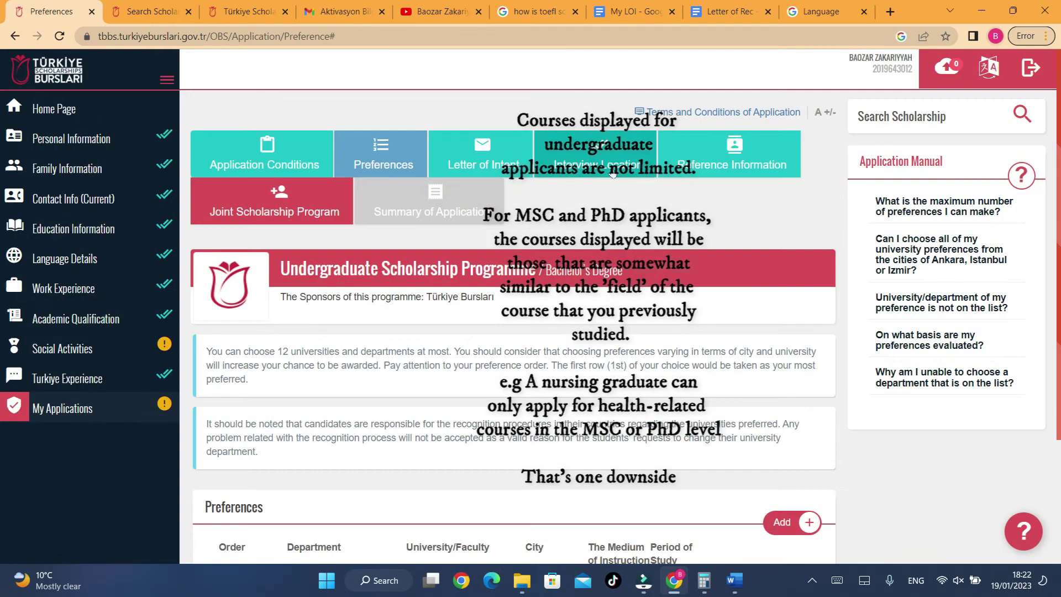
pyautogui.scroll(-3, 500, 237)
# - Pick Ankara University's Aquaculture Engineering in a new preference and save it
pyautogui.click(784, 363)
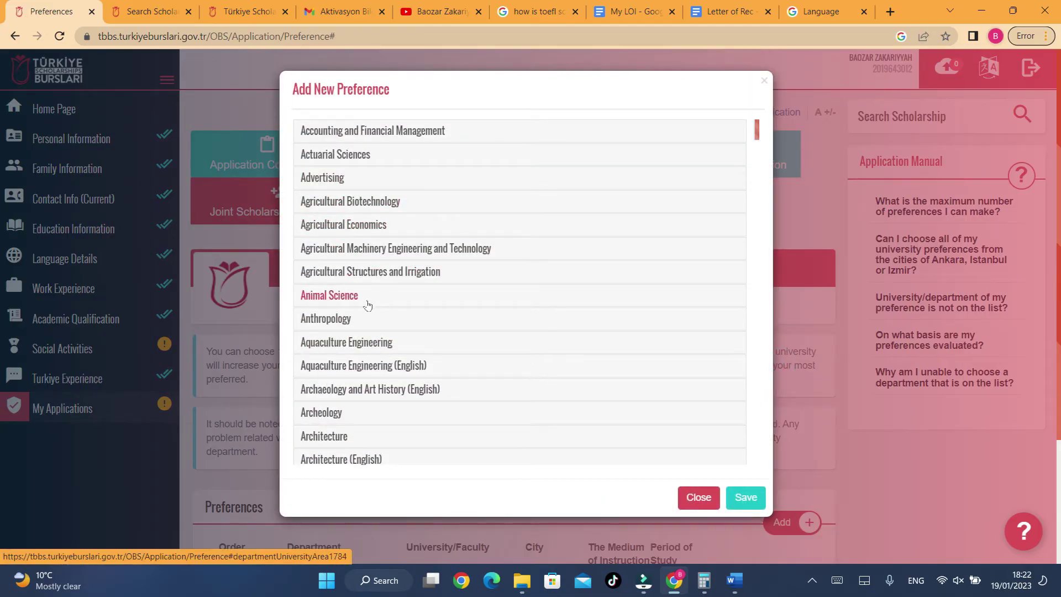
pyautogui.click(358, 342)
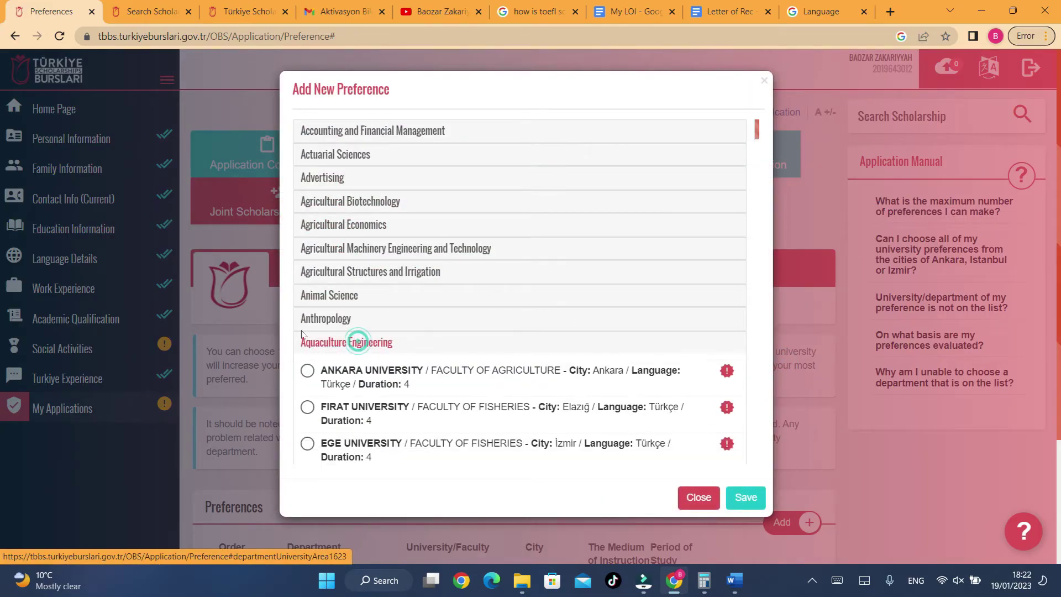
pyautogui.scroll(-5, 498, 260)
pyautogui.scroll(6, 481, 262)
pyautogui.scroll(-1, 475, 265)
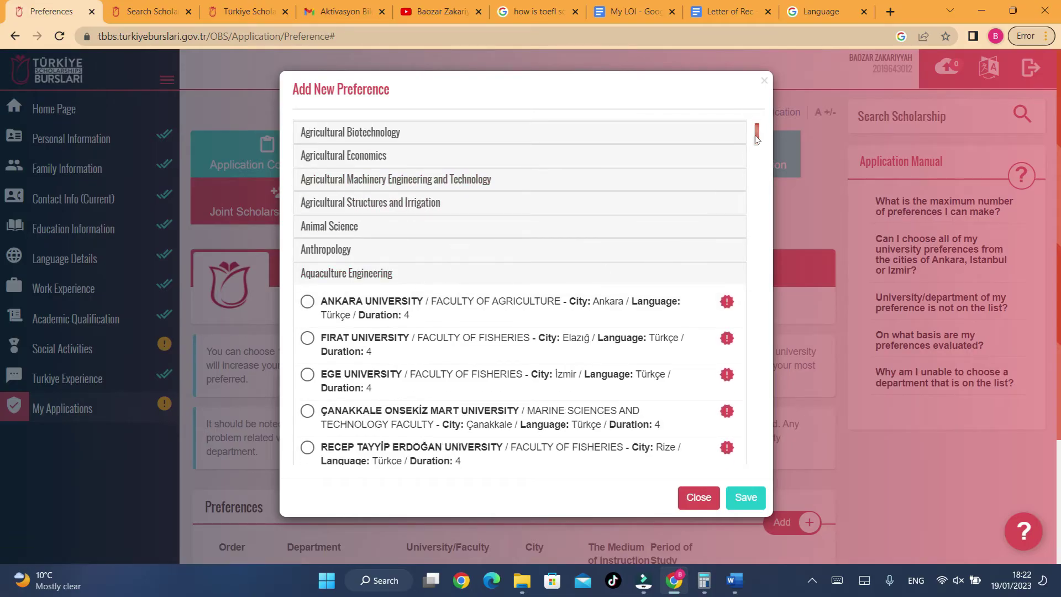
pyautogui.scroll(-2, 756, 138)
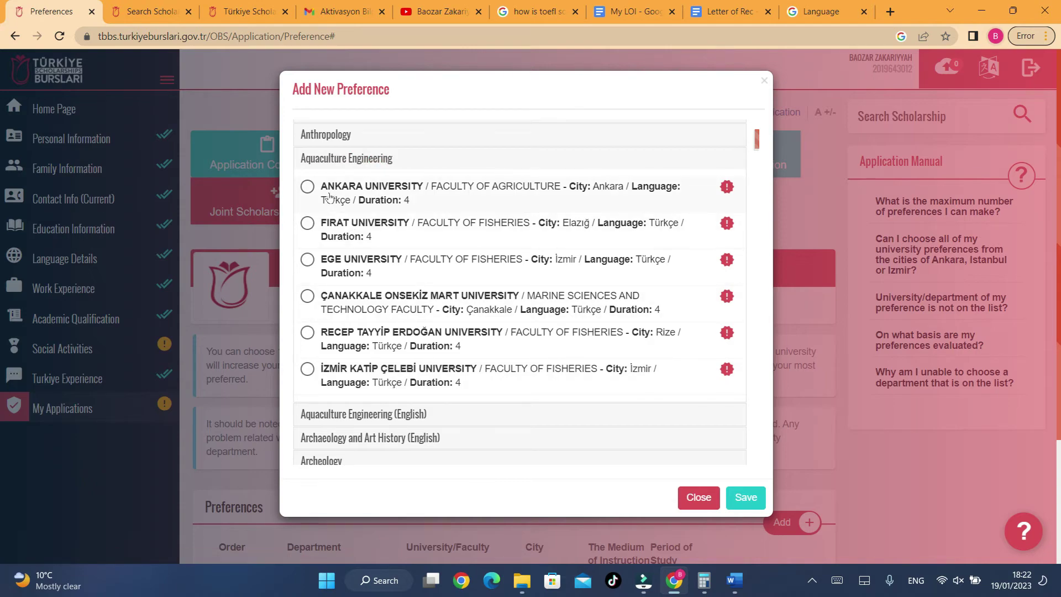
pyautogui.moveTo(349, 187); pyautogui.dragTo(341, 188)
pyautogui.click(308, 187)
pyautogui.click(745, 498)
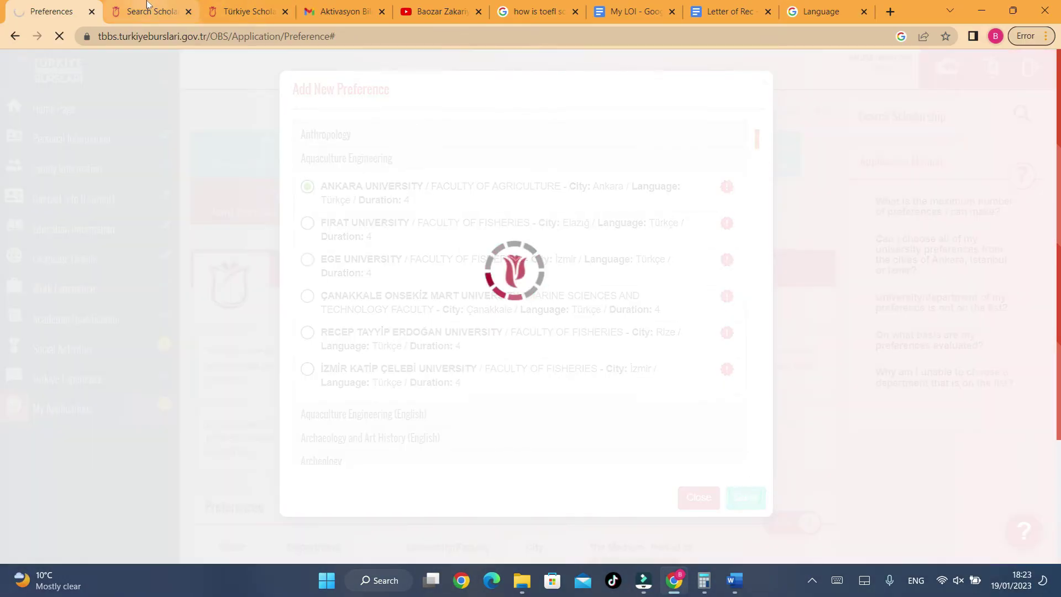
# - Confirm the saved preference and move between the preferences and scholarship search pages
pyautogui.click(147, 11)
pyautogui.scroll(-2, 583, 236)
pyautogui.scroll(-4, 583, 236)
pyautogui.scroll(2, 673, 176)
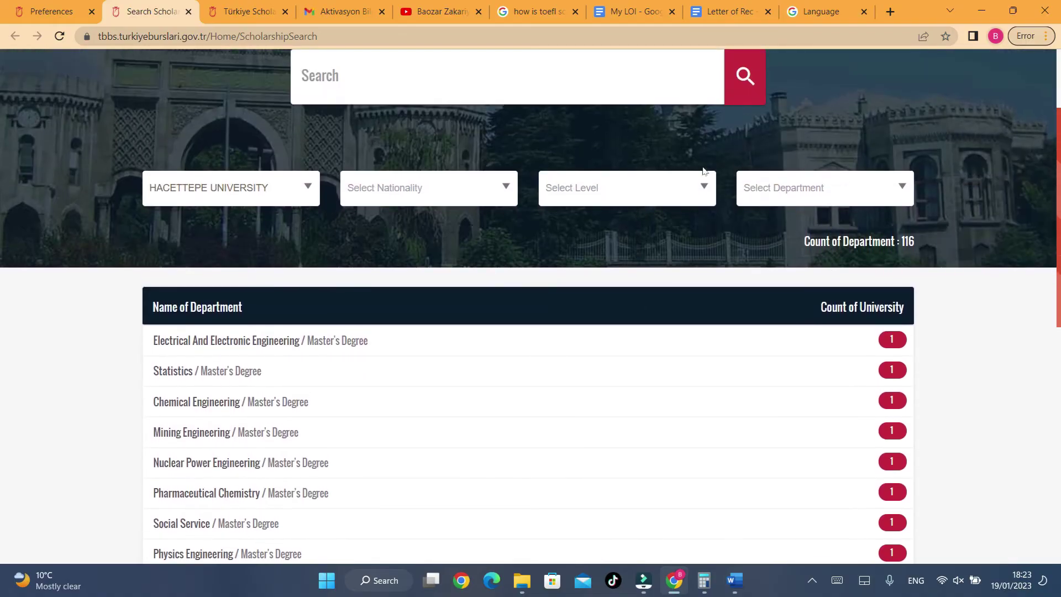
pyautogui.click(395, 83)
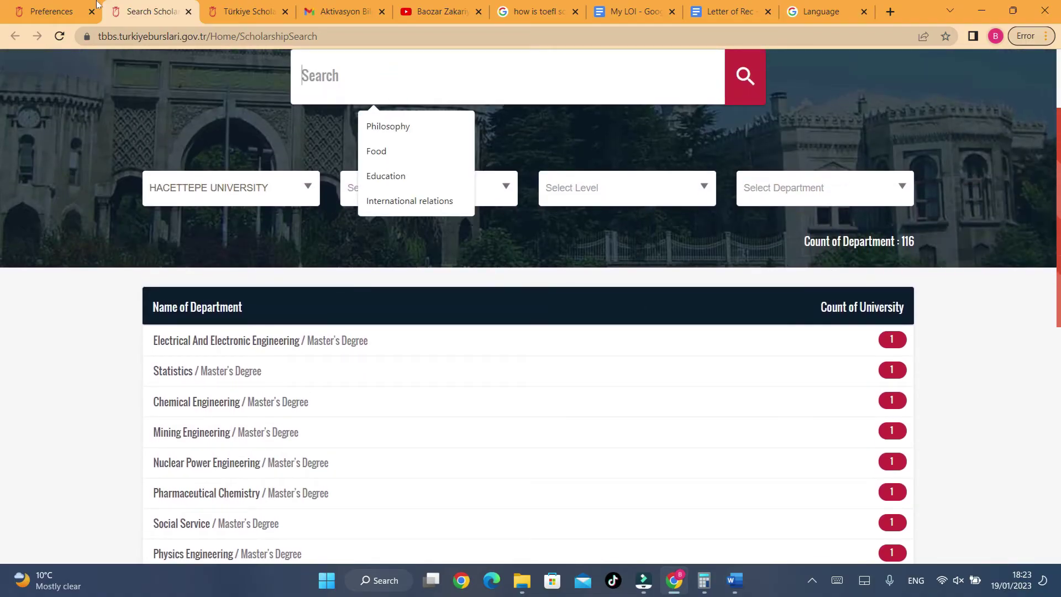
pyautogui.click(32, 4)
pyautogui.scroll(-5, 231, 98)
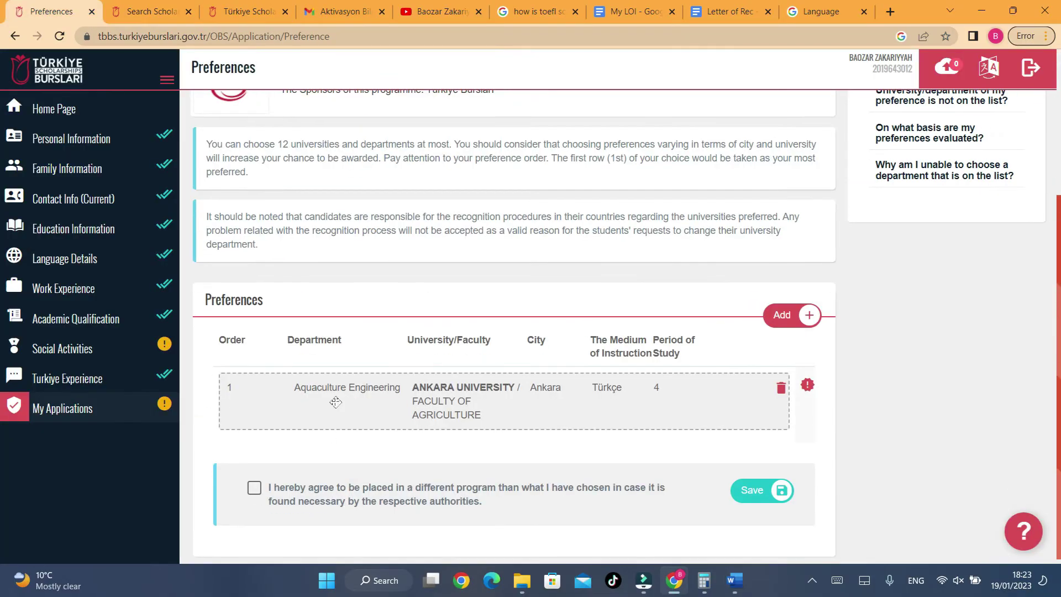
pyautogui.click(161, 6)
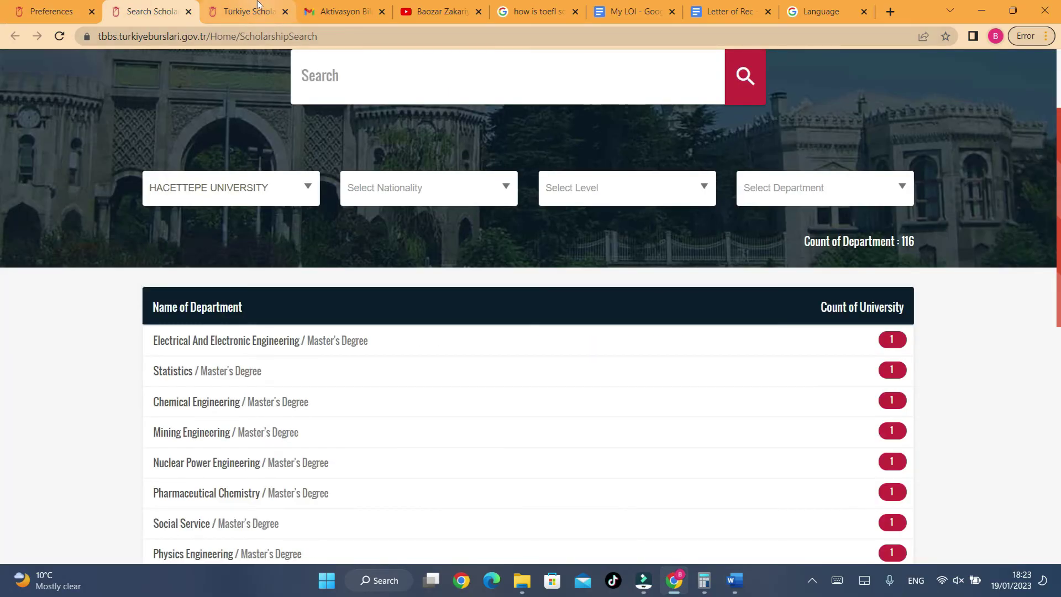
# - Search Aquaculture Engineering across all universities and view Ankara University's details and special condition
pyautogui.write('Aquac')
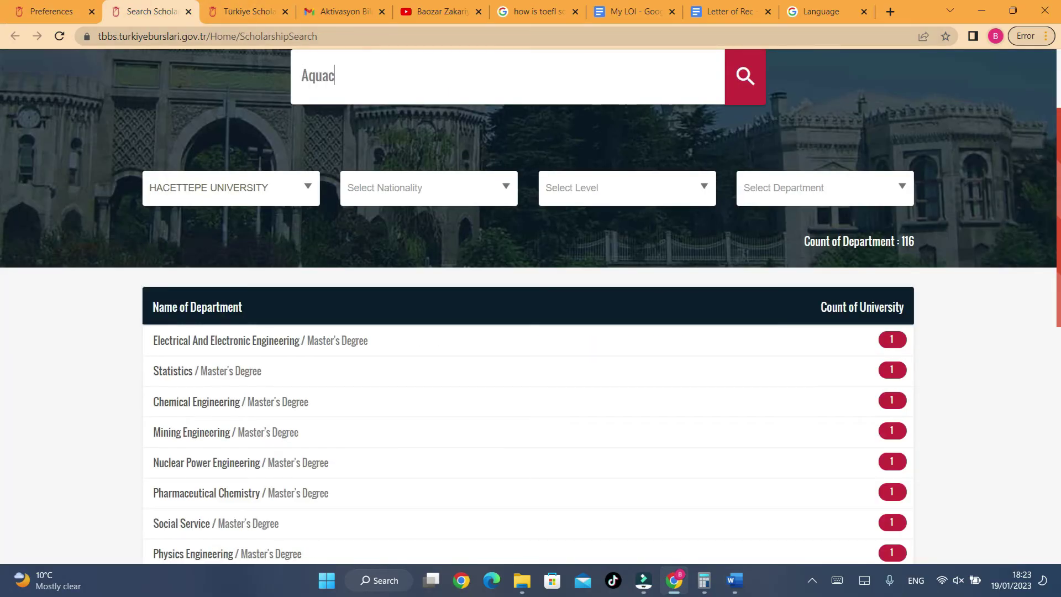
pyautogui.write('ulture Engineering')
pyautogui.click(270, 190)
pyautogui.press('BackSpace')
pyautogui.press('BackSpace')
pyautogui.press('BackSpace')
pyautogui.press('BackSpace')
pyautogui.press('BackSpace')
pyautogui.press('BackSpace')
pyautogui.press('BackSpace')
pyautogui.press('BackSpace')
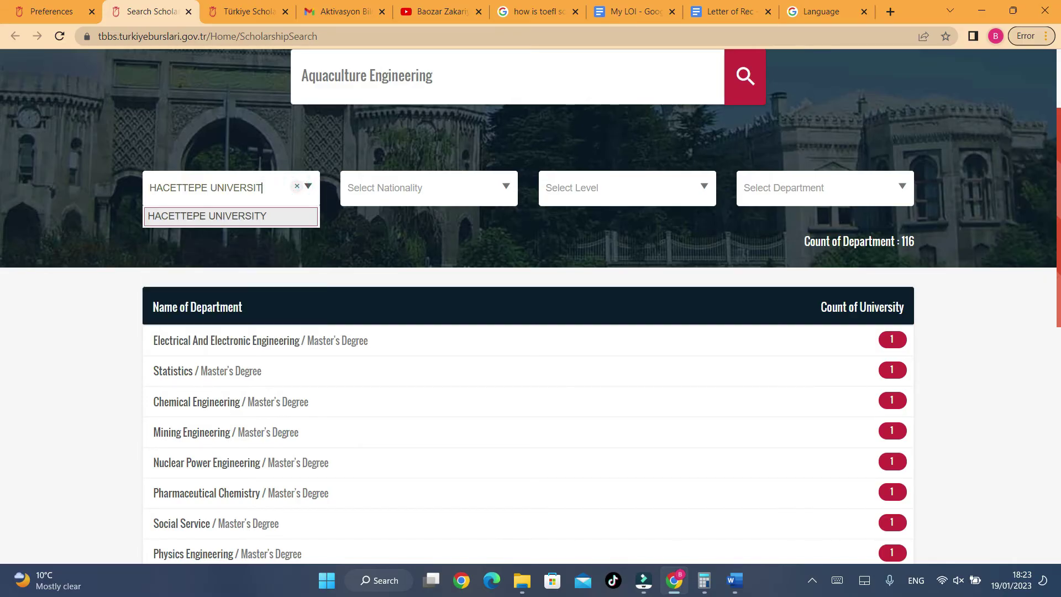
pyautogui.press('BackSpace')
pyautogui.press('BackSpace')
pyautogui.press('BackSpace')
pyautogui.press('BackSpace')
pyautogui.press('BackSpace')
pyautogui.press('BackSpace')
pyautogui.press('BackSpace')
pyautogui.press('BackSpace')
pyautogui.press('BackSpace')
pyautogui.press('BackSpace')
pyautogui.press('BackSpace')
pyautogui.press('BackSpace')
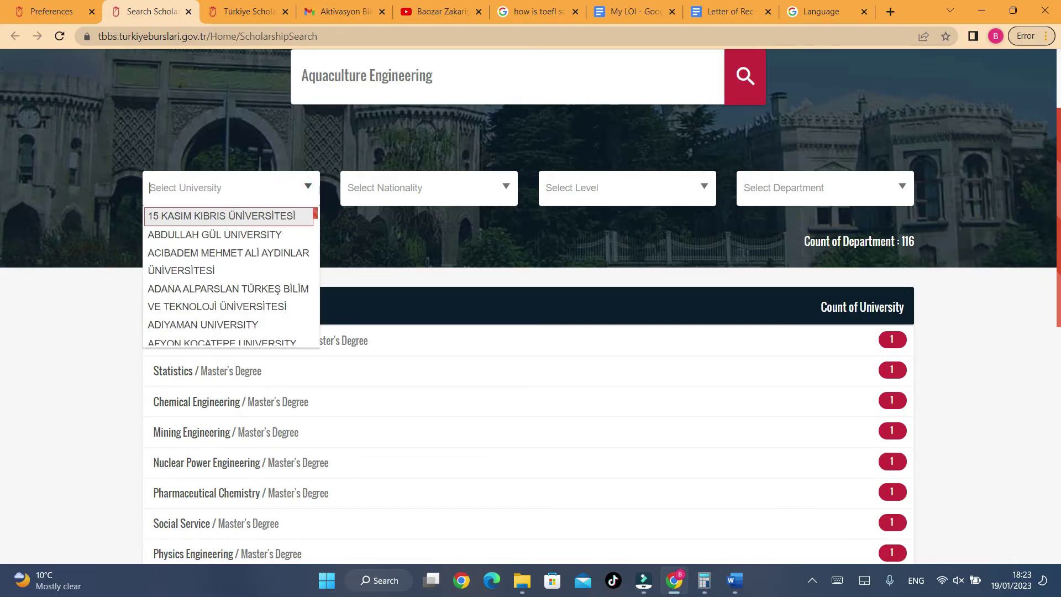
pyautogui.click(741, 79)
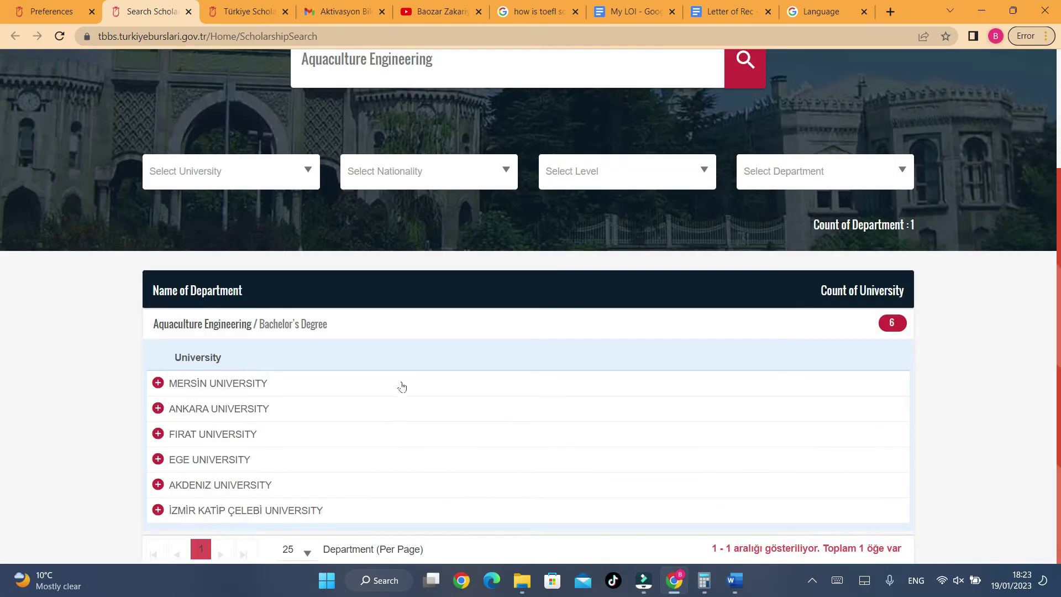
pyautogui.click(166, 407)
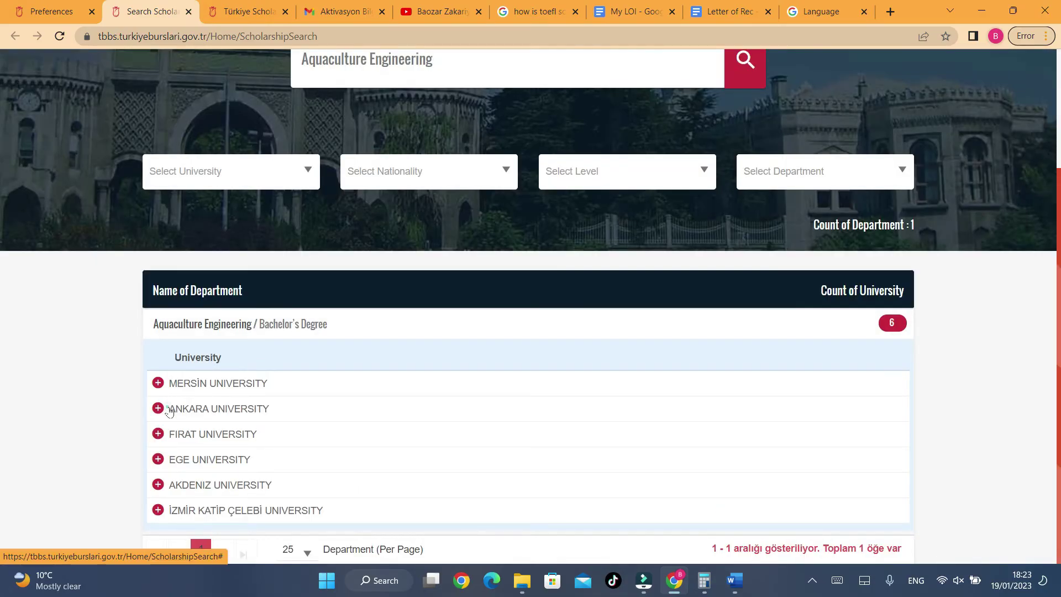
pyautogui.scroll(-1, 470, 350)
pyautogui.scroll(-1, 471, 350)
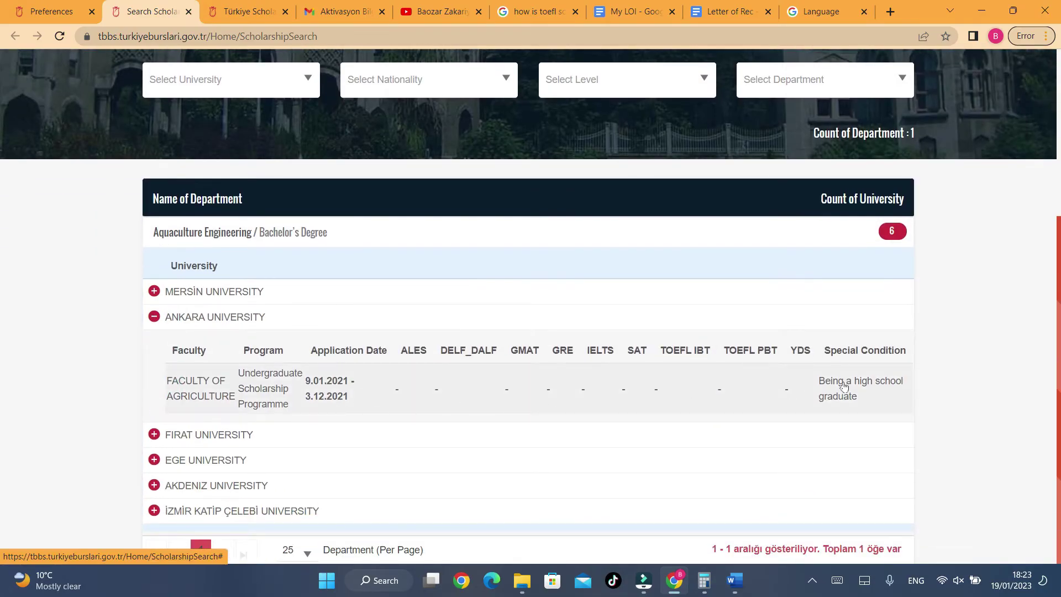
pyautogui.moveTo(825, 381); pyautogui.dragTo(850, 409)
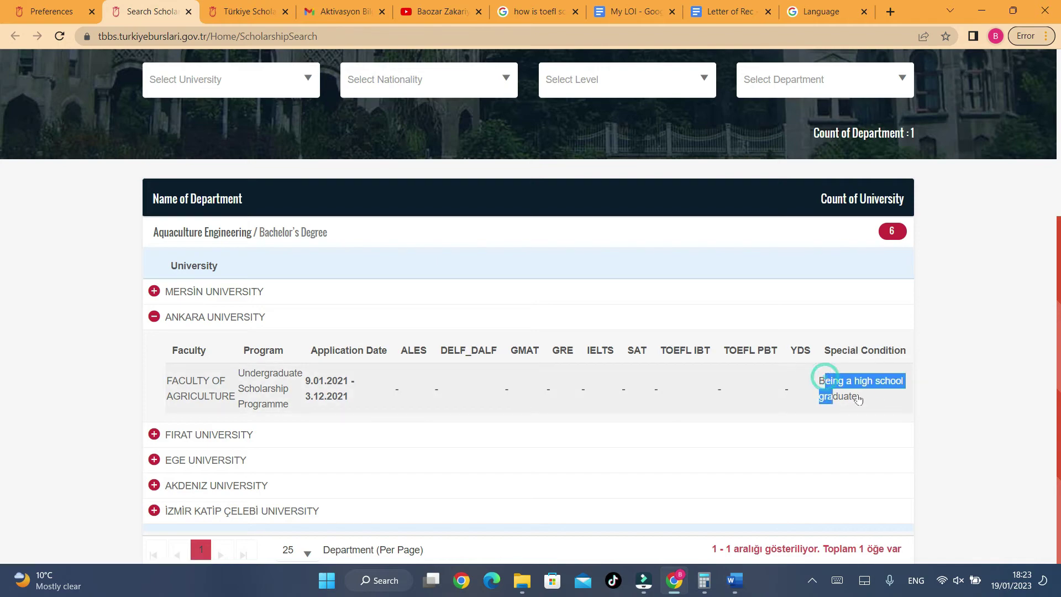
pyautogui.click(857, 396)
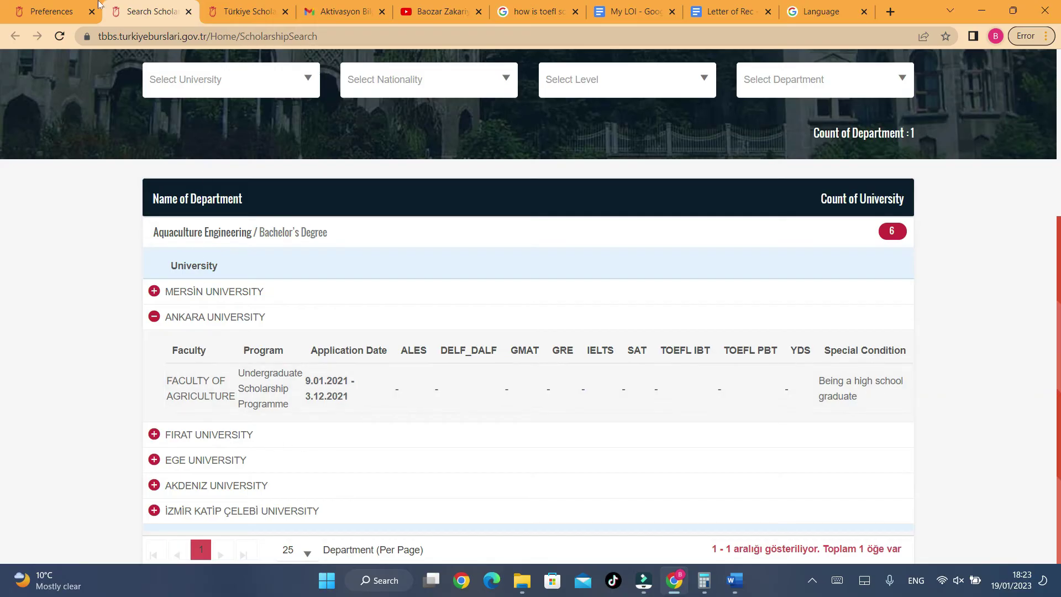
# - Add Aquaculture Engineering (English) at Ankara University's Faculty of Agriculture as a preference and save
pyautogui.click(55, 7)
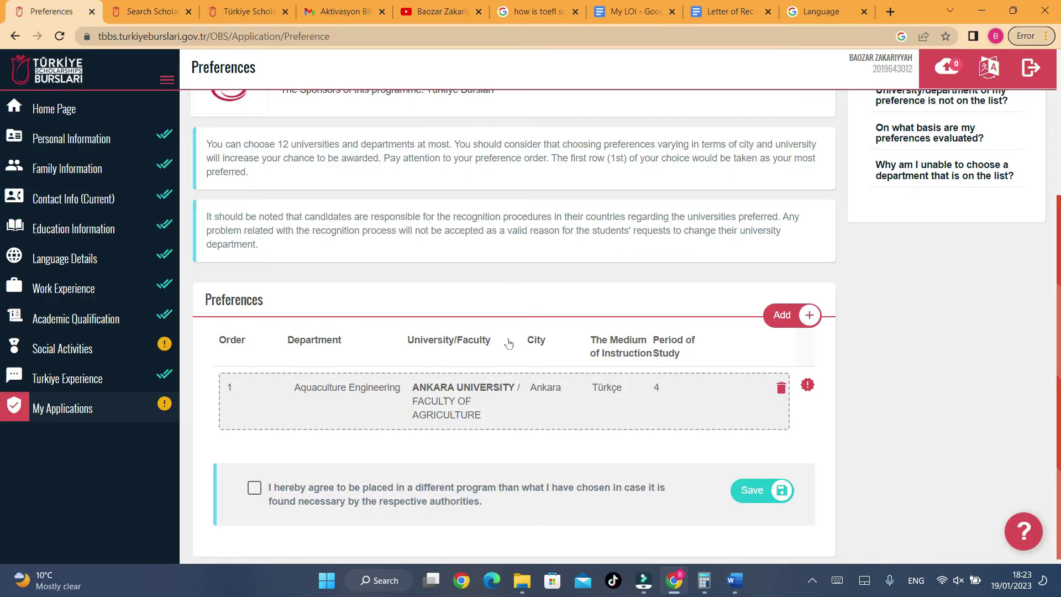
pyautogui.scroll(-1, 508, 344)
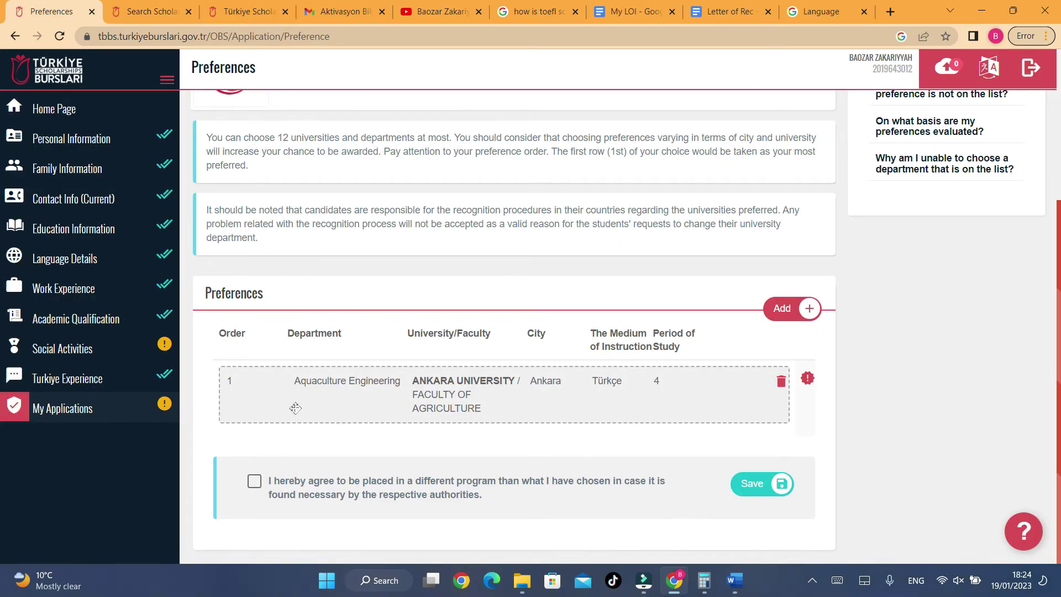
pyautogui.scroll(4, 575, 357)
pyautogui.scroll(-4, 574, 356)
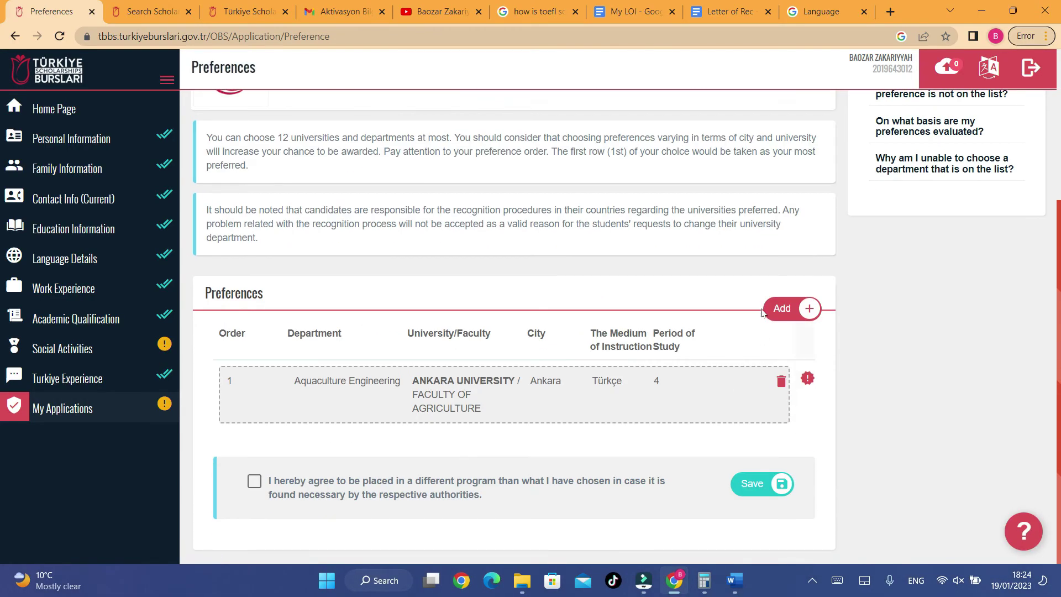
pyautogui.click(785, 313)
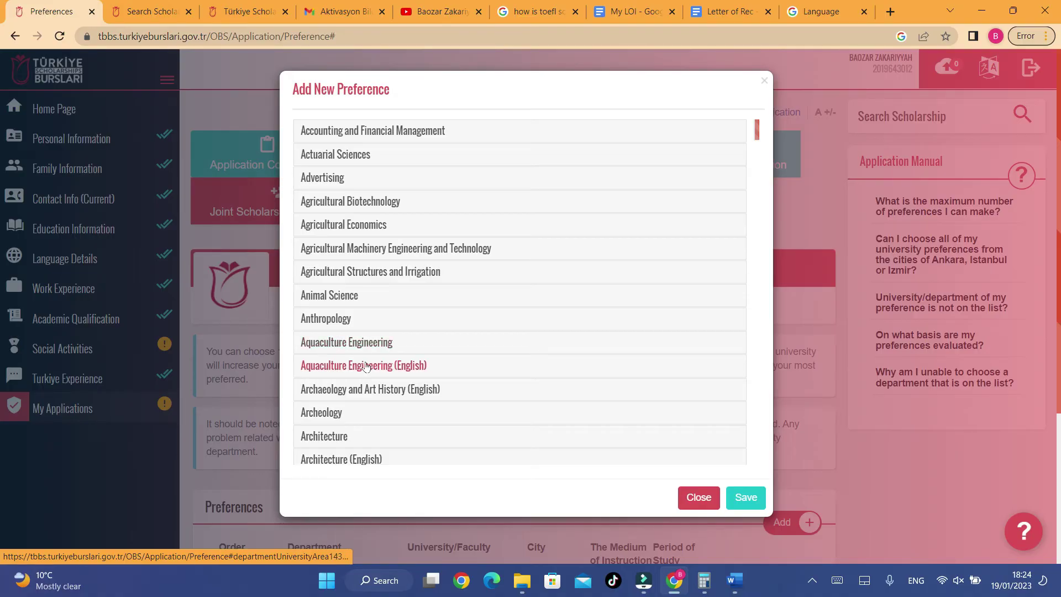
pyautogui.scroll(-3, 407, 298)
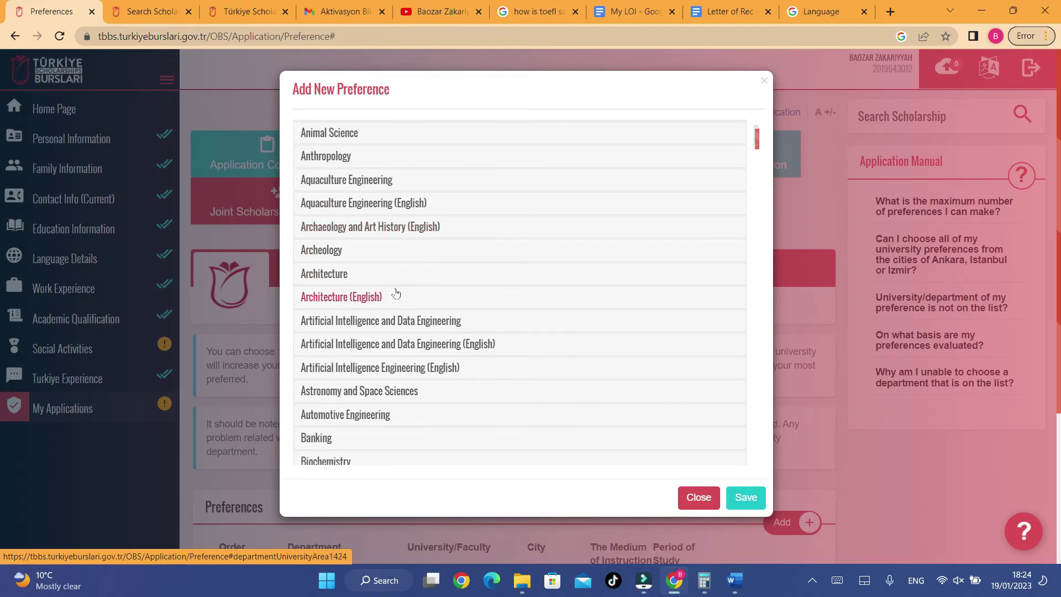
pyautogui.click(348, 205)
pyautogui.click(319, 234)
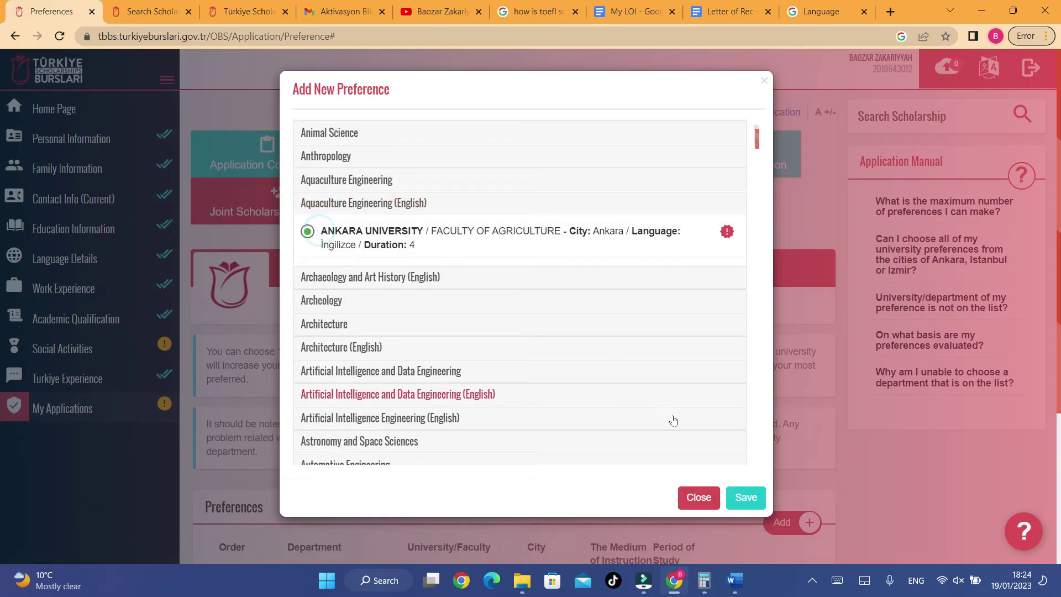
pyautogui.click(746, 499)
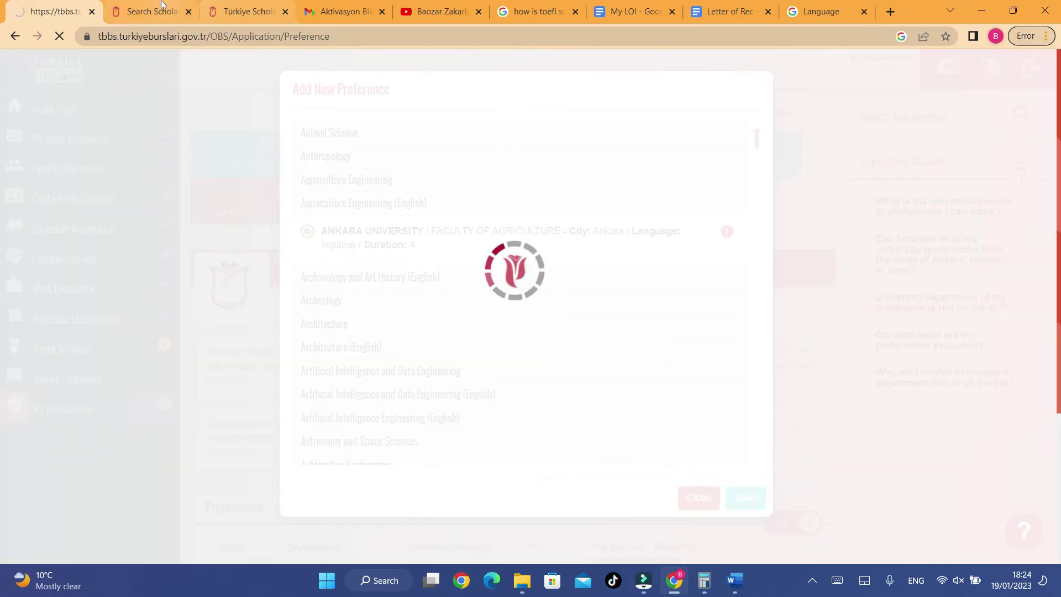
pyautogui.click(161, 4)
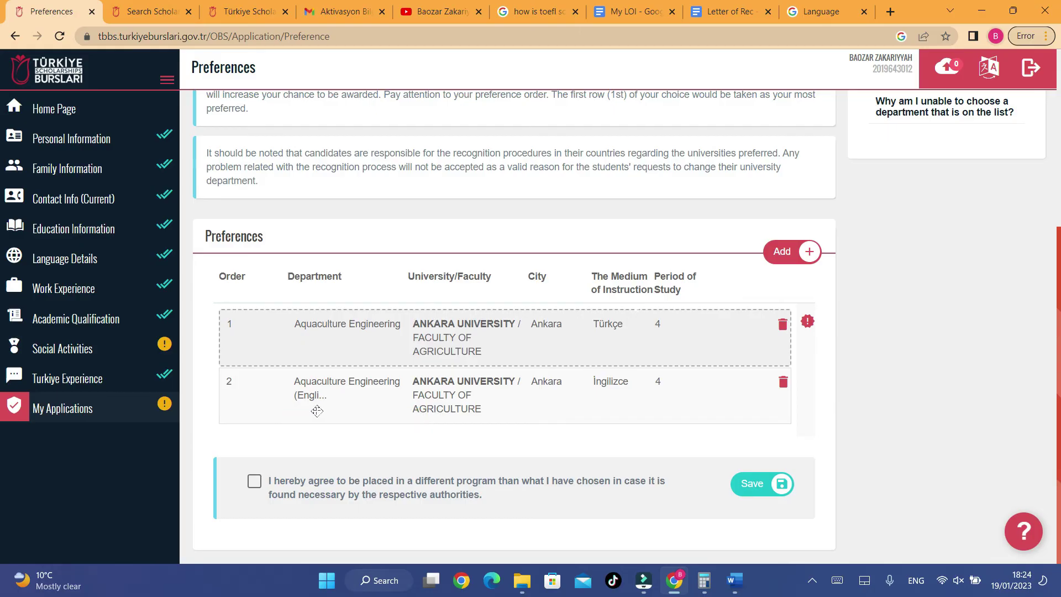
# - Drag the English Aquaculture Engineering row above the Turkish one to rank it first
pyautogui.scroll(1, 314, 412)
pyautogui.moveTo(308, 407); pyautogui.dragTo(387, 403)
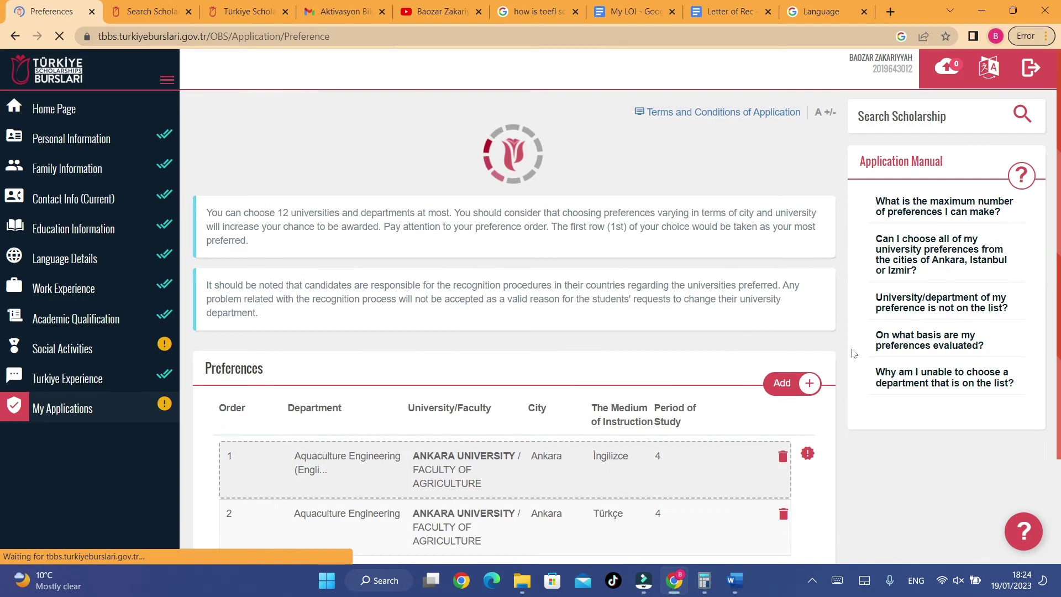
pyautogui.scroll(-5, 831, 419)
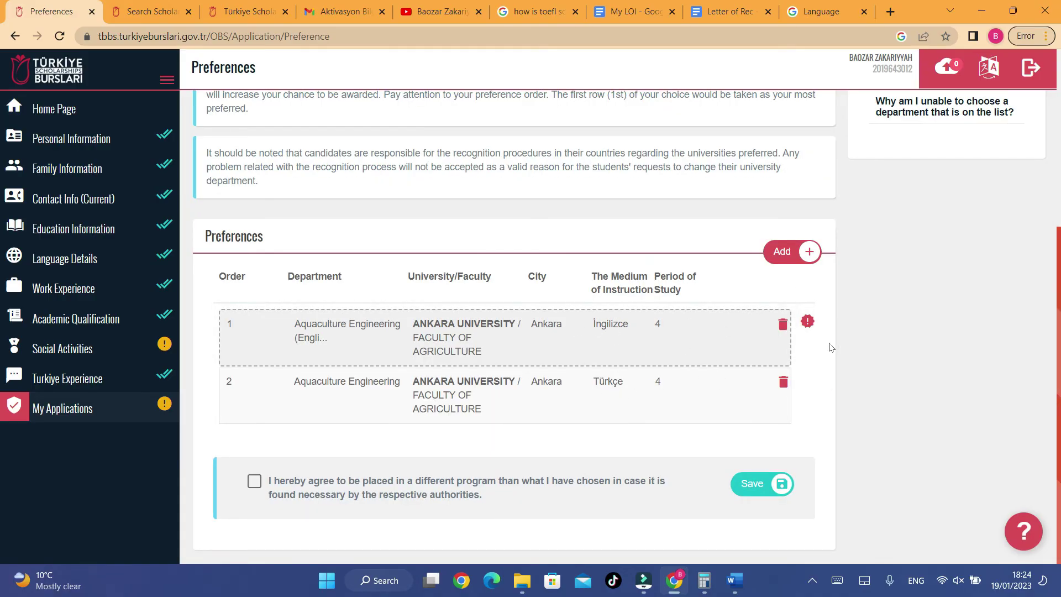
pyautogui.moveTo(804, 327)
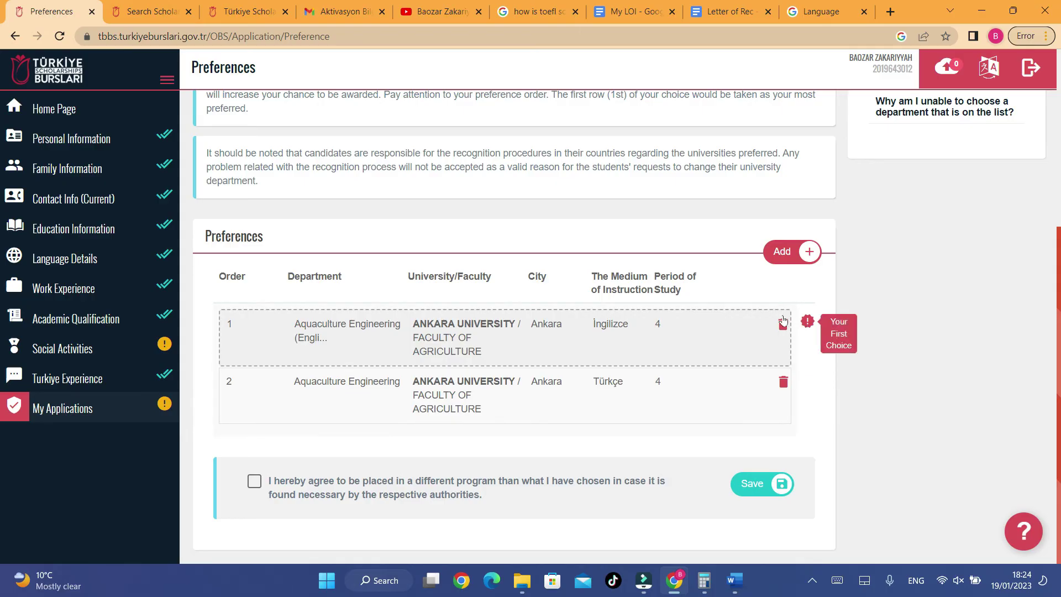
# - Start a new preference and browse departments, checking universities for Marine Engineering Operations
pyautogui.click(791, 246)
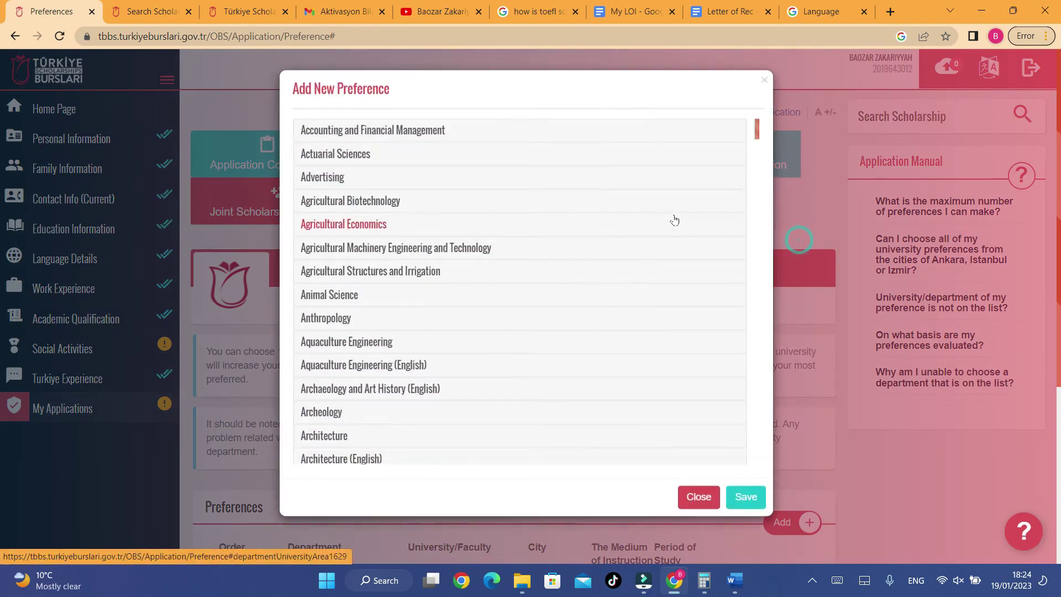
pyautogui.scroll(-2, 461, 238)
pyautogui.scroll(-5, 462, 238)
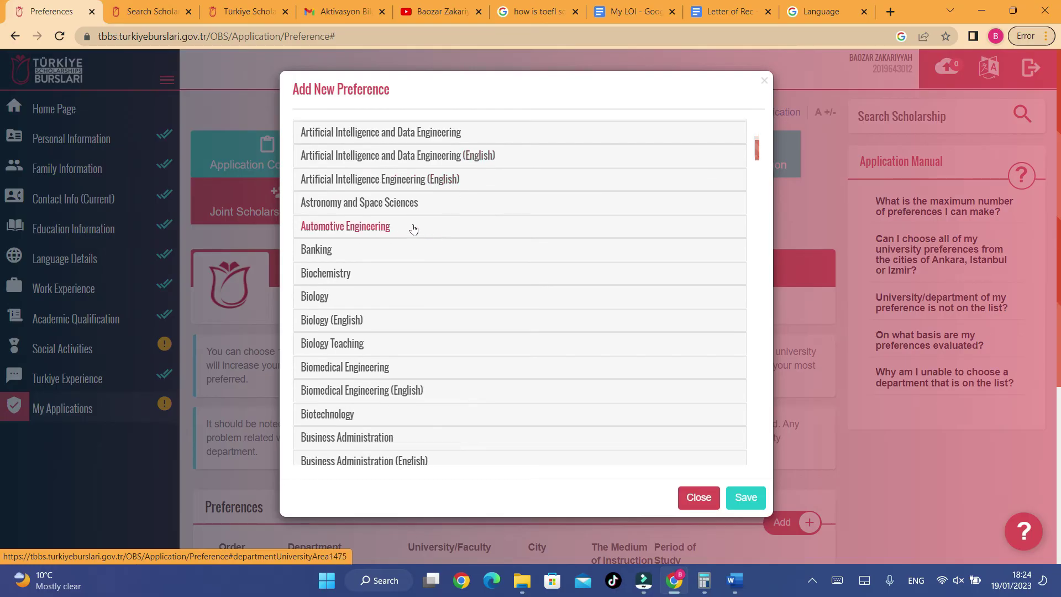
pyautogui.scroll(-20, 401, 214)
pyautogui.scroll(-20, 403, 223)
pyautogui.scroll(-1, 402, 227)
pyautogui.scroll(5, 354, 271)
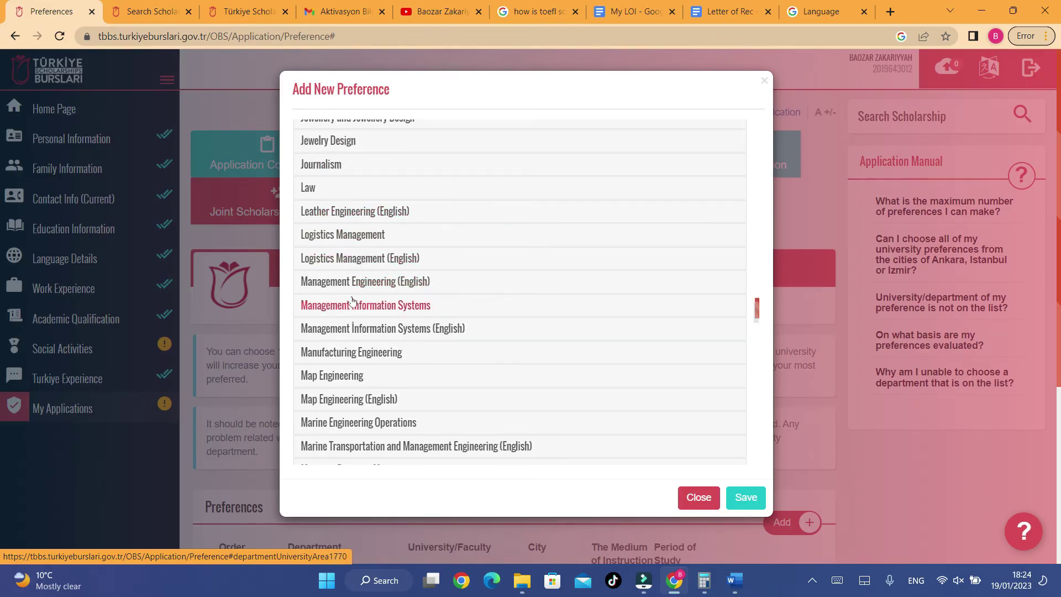
pyautogui.scroll(-4, 346, 312)
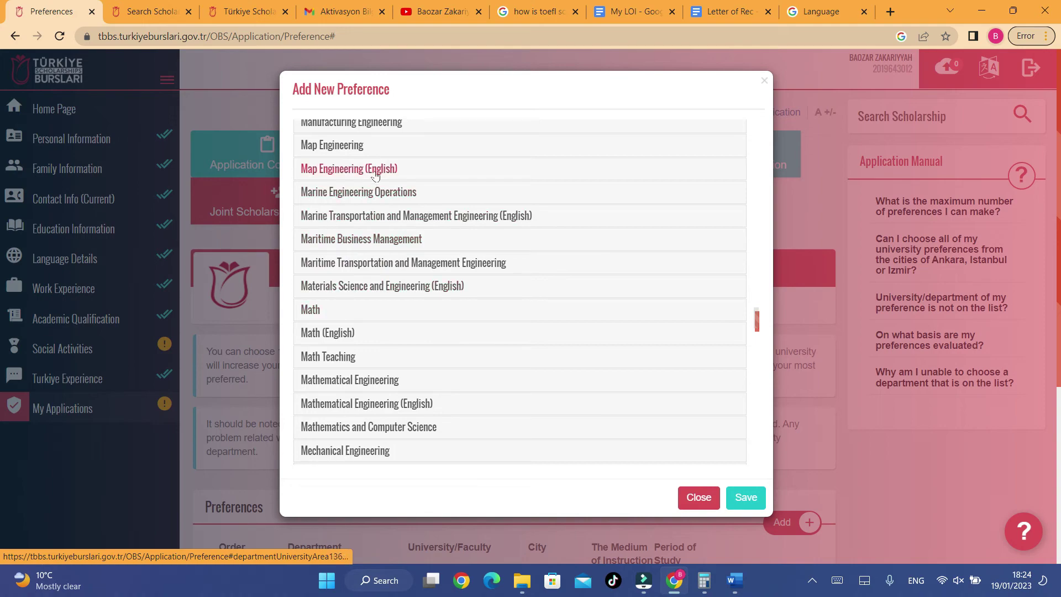
pyautogui.click(323, 200)
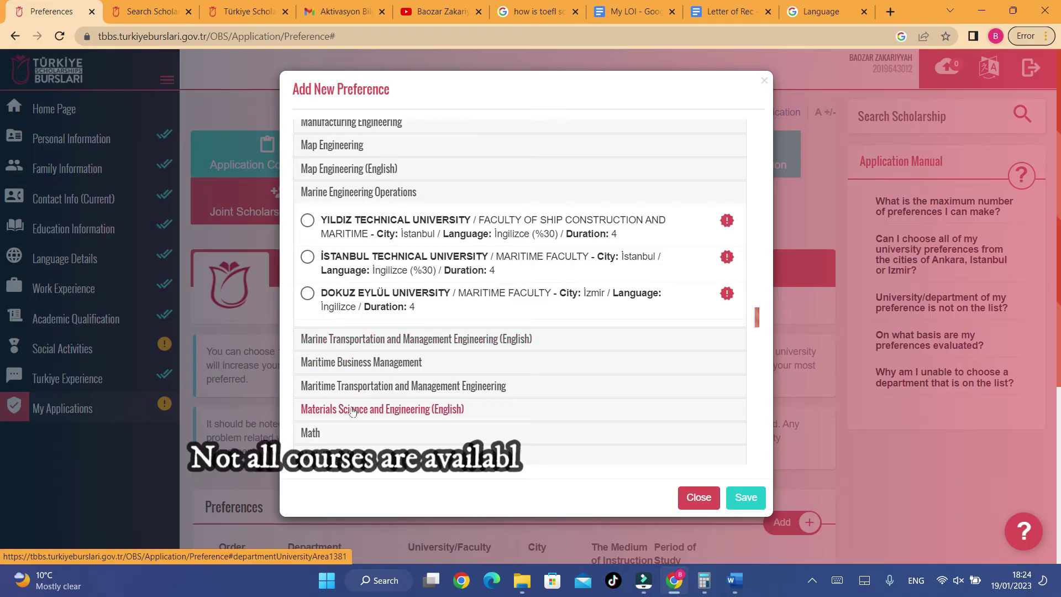
pyautogui.moveTo(758, 320); pyautogui.dragTo(765, 154)
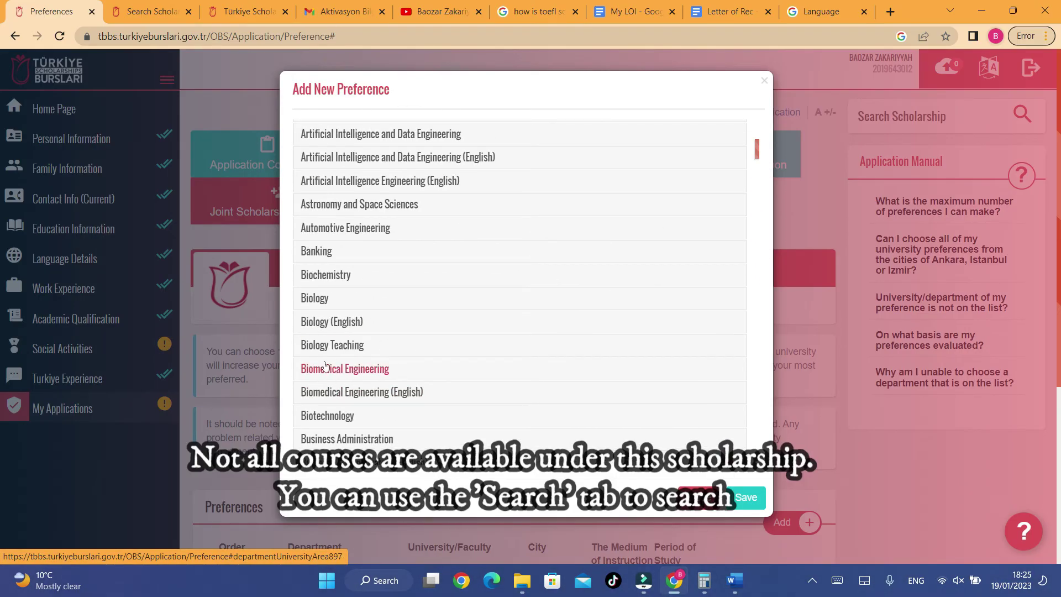
# - Expand Biology and scroll its universities, such as Hacettepe and Ege
pyautogui.click(315, 299)
pyautogui.scroll(-1, 303, 362)
pyautogui.scroll(-5, 303, 362)
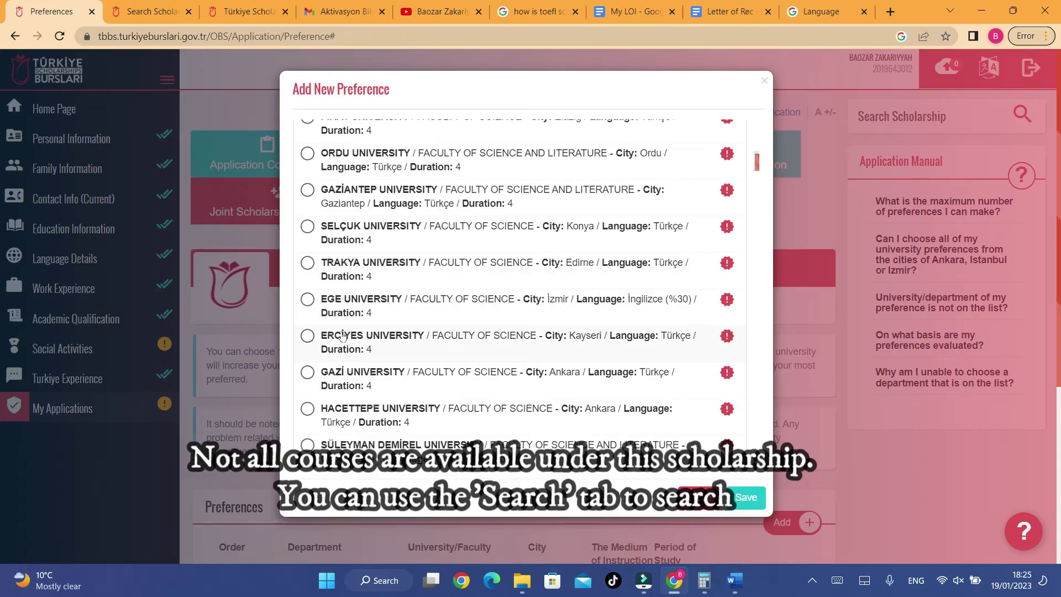
pyautogui.scroll(4, 329, 199)
pyautogui.scroll(-6, 349, 265)
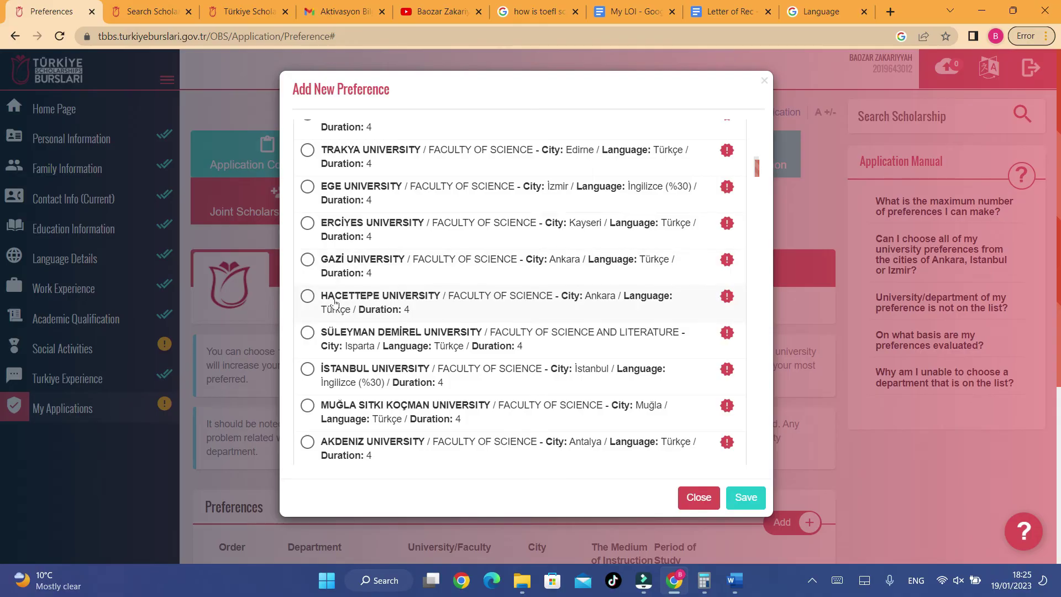
# - Select Gazi University's Biology programme and save it as a preference
pyautogui.click(326, 264)
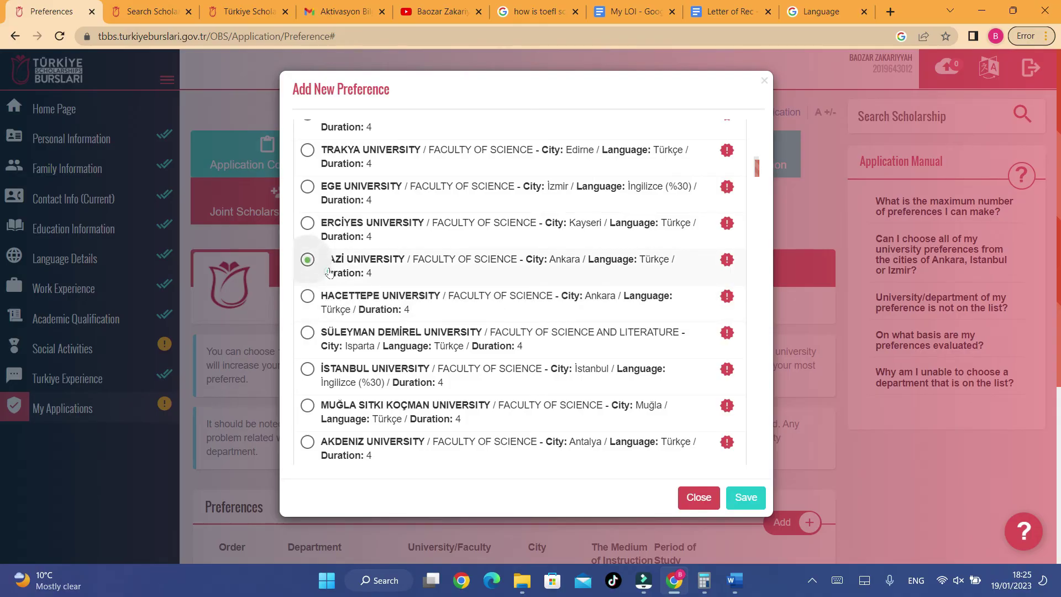
pyautogui.click(735, 499)
pyautogui.click(152, 12)
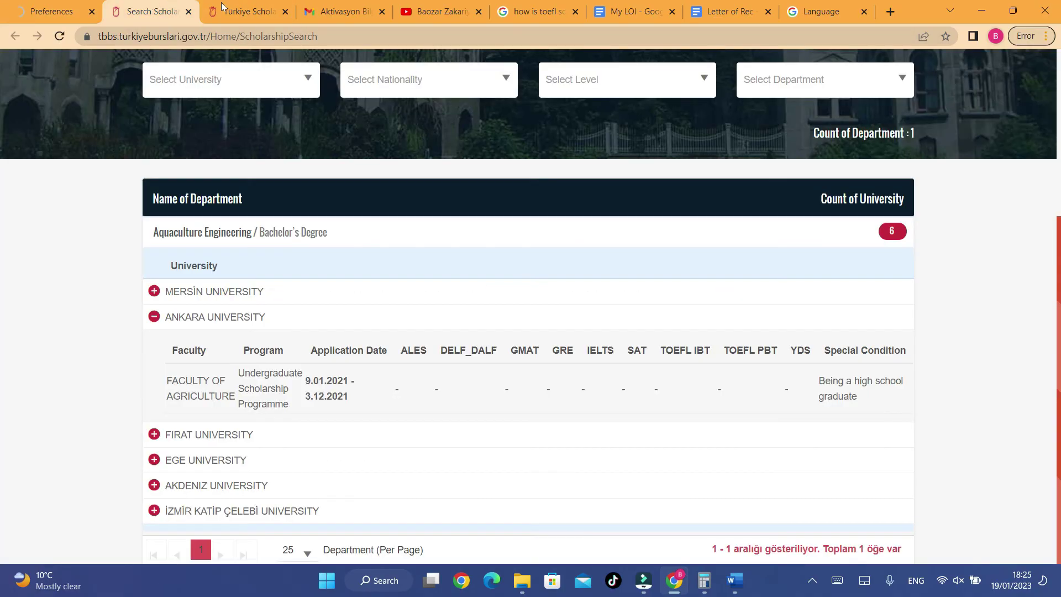
pyautogui.scroll(3, 226, 162)
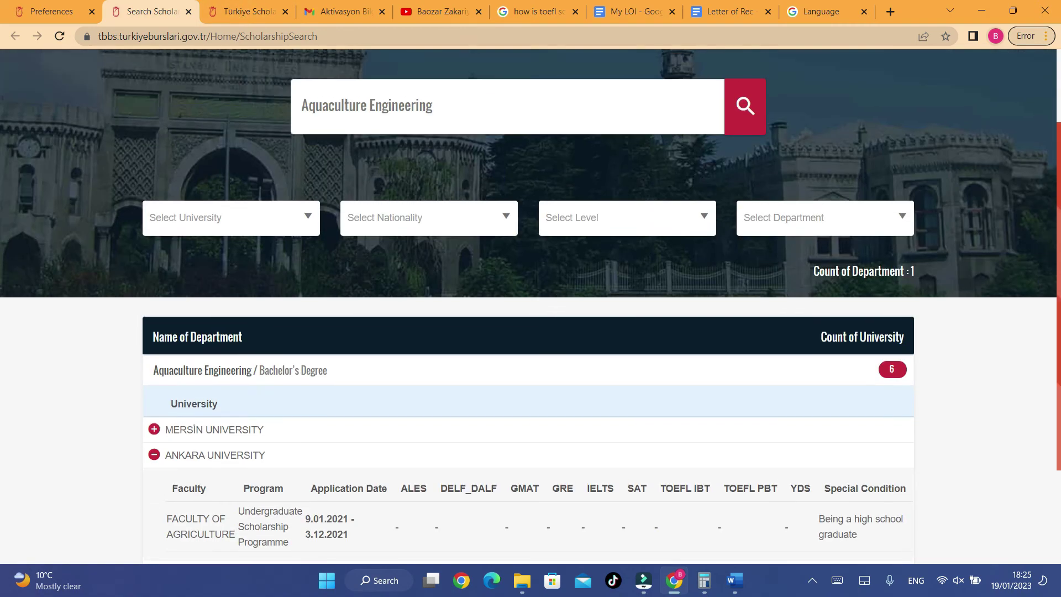
# - Search scholarships for Biology filtered to GAZİ UNIVERSITY
pyautogui.tripleClick(471, 95)
pyautogui.write('Biology')
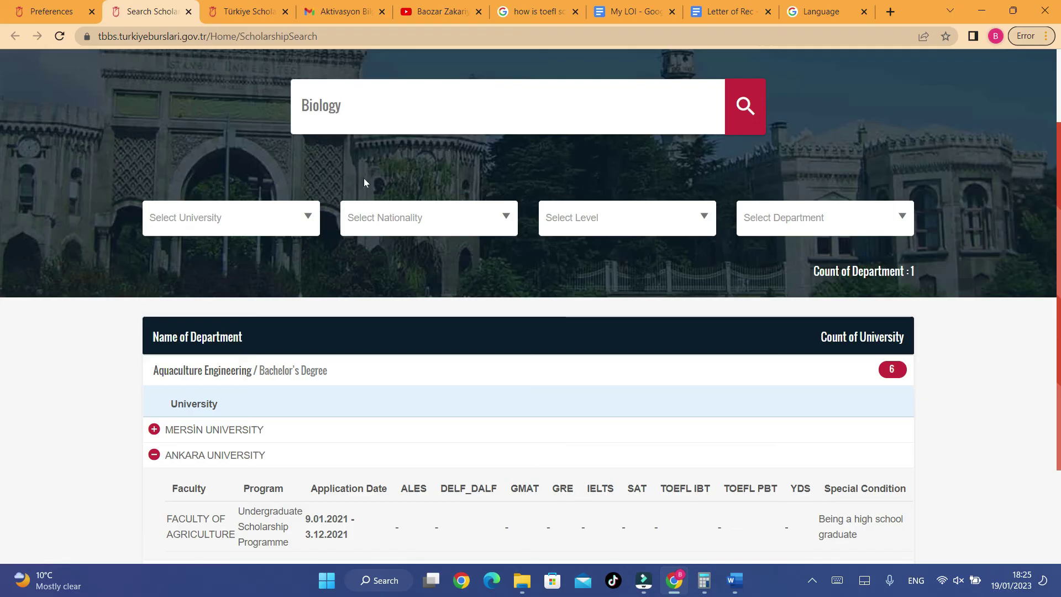
pyautogui.click(208, 218)
pyautogui.write('GAZI')
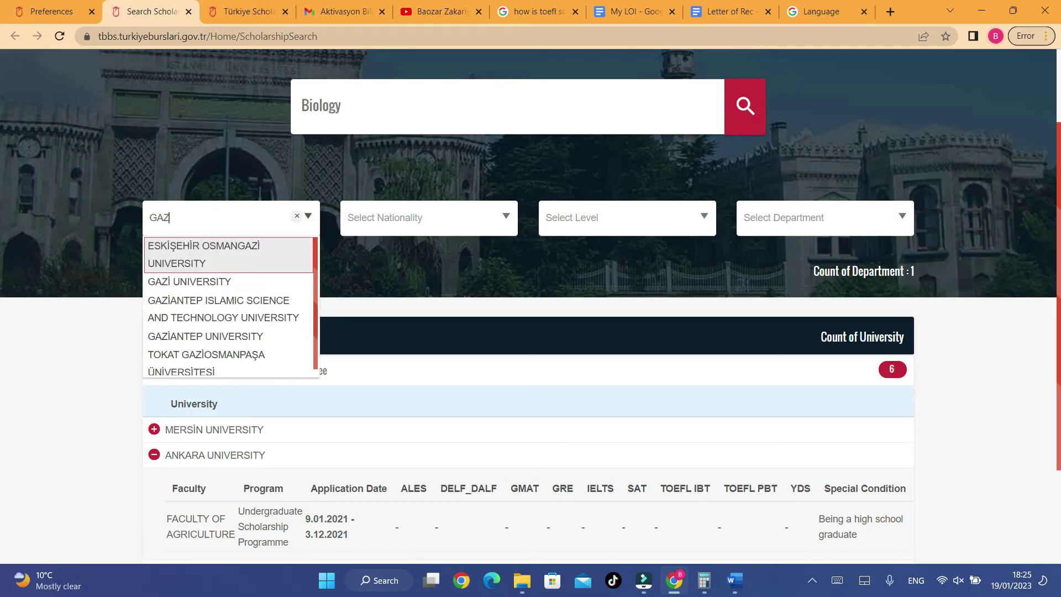
pyautogui.click(204, 280)
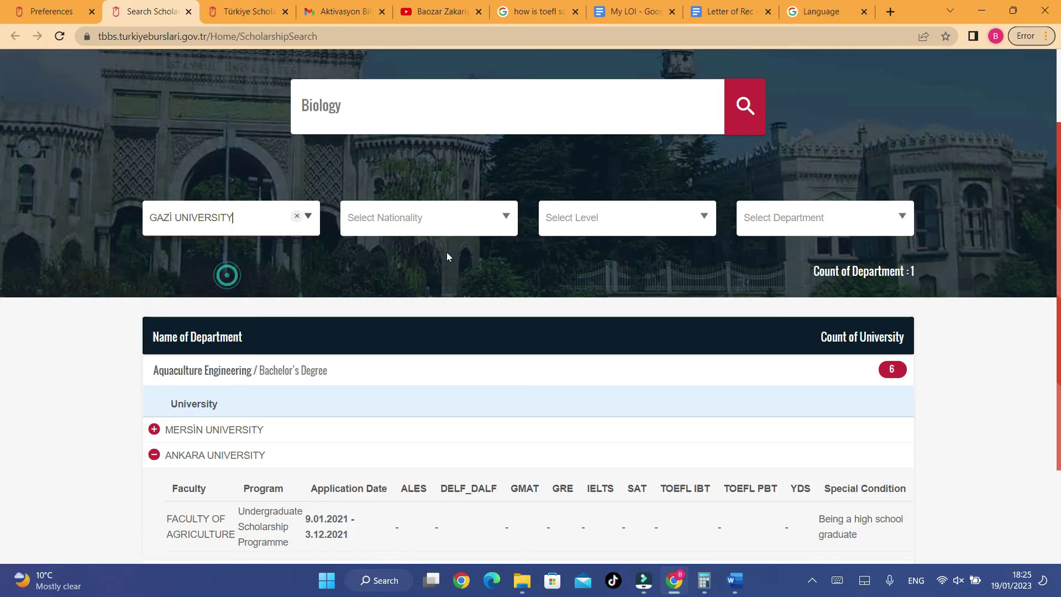
pyautogui.click(746, 106)
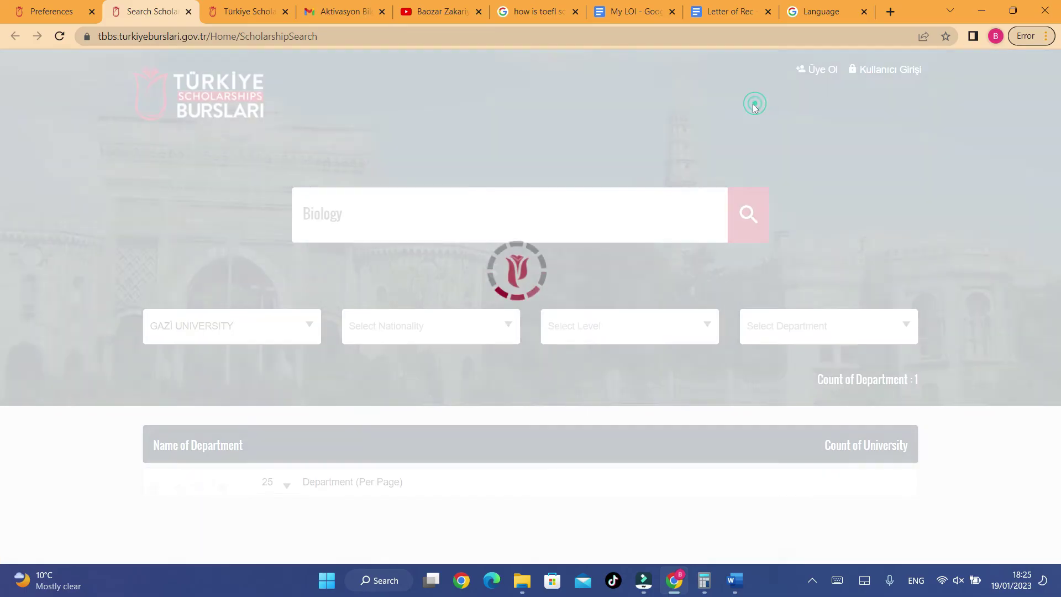
# - View Gazi University's Biology Bachelor's programme details, then return to the preferences page
pyautogui.scroll(-1, 809, 387)
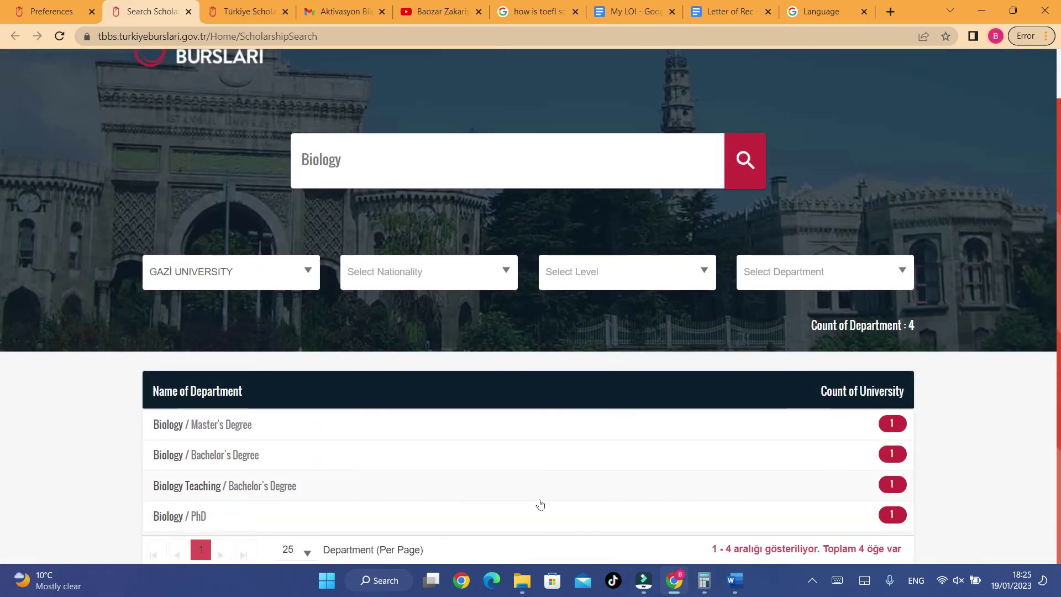
pyautogui.click(219, 452)
pyautogui.scroll(-1, 219, 454)
pyautogui.click(159, 448)
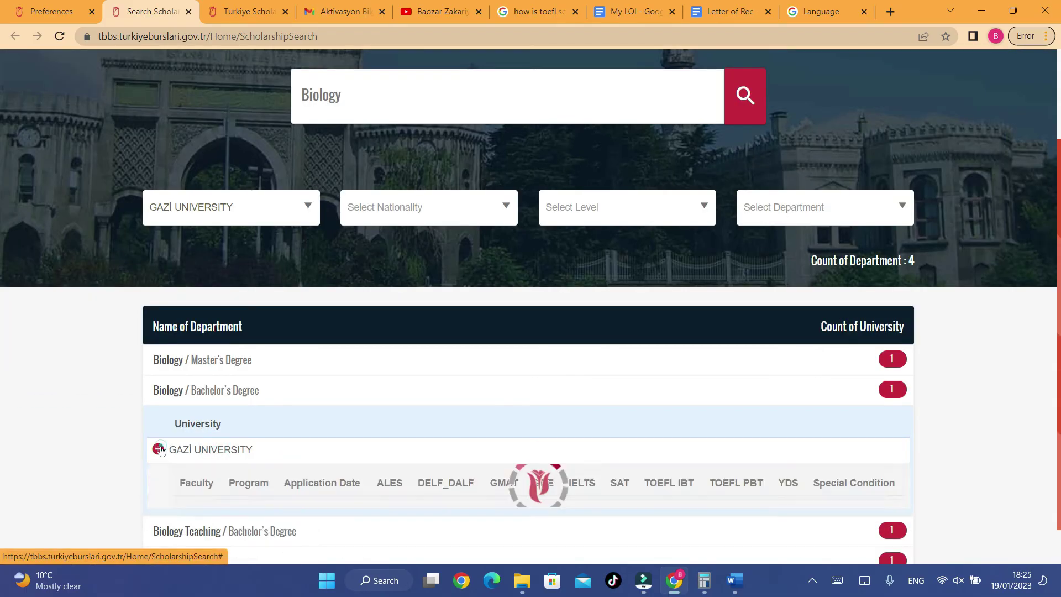
pyautogui.scroll(-2, 784, 429)
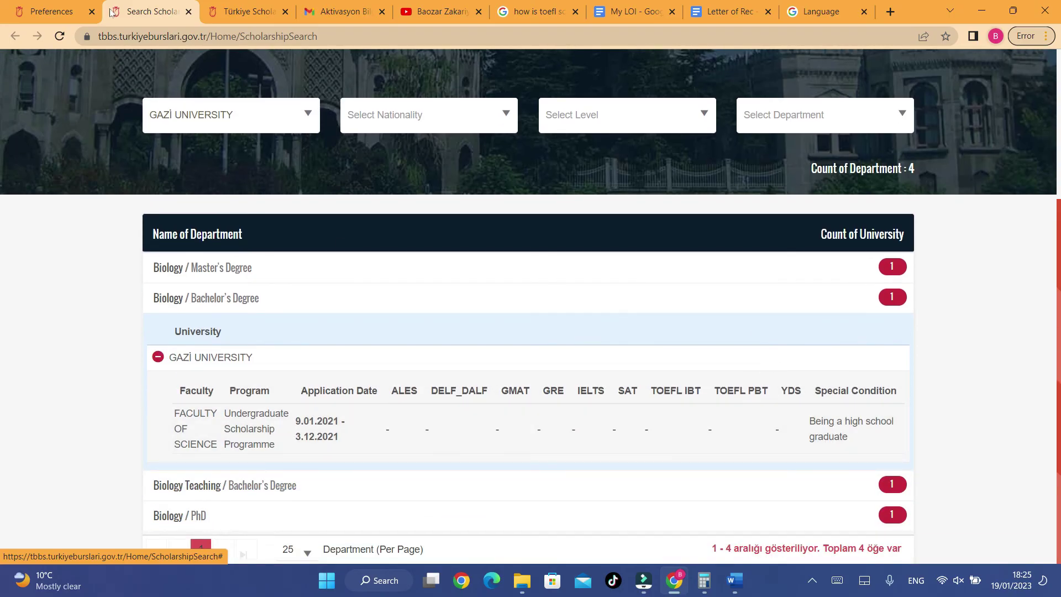
pyautogui.click(61, 11)
pyautogui.scroll(-7, 563, 281)
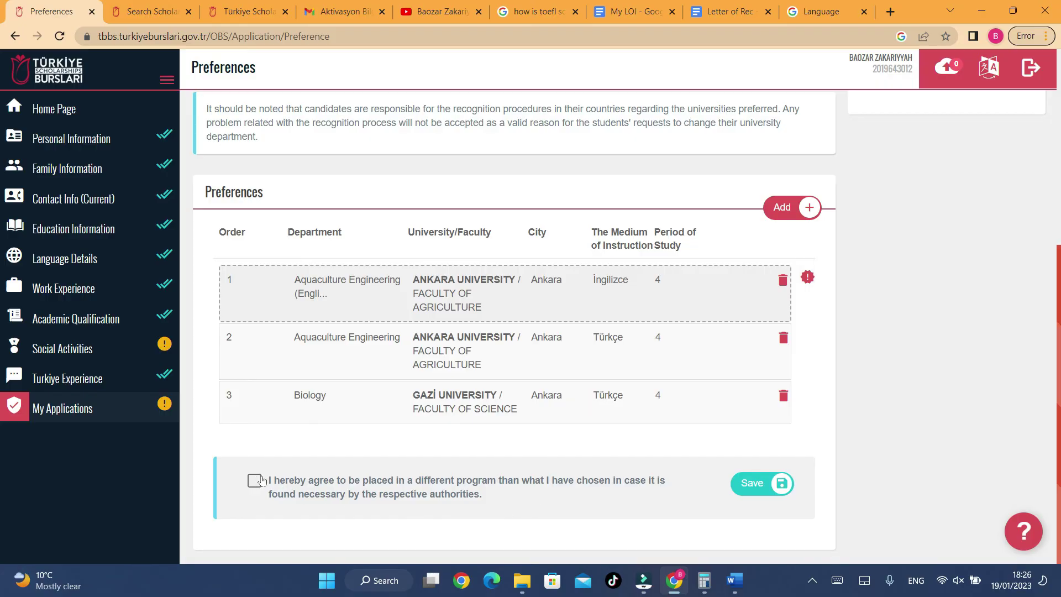
# - Save the three-entry preferences list using the Save button below the table
pyautogui.click(768, 490)
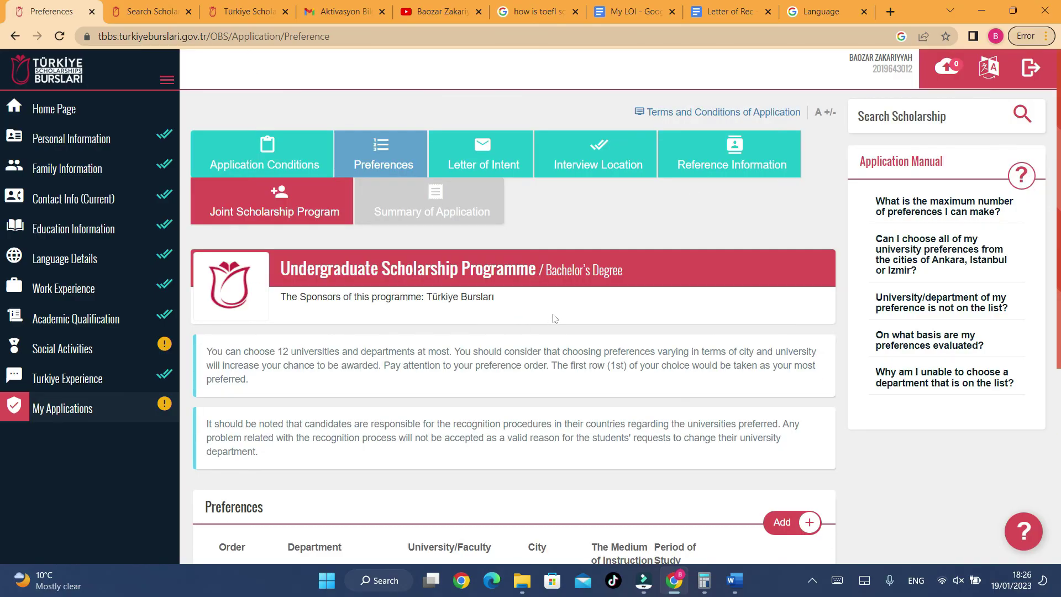
# - Answer the joint programme questions: Yes to IsDB, No to the IsDB staff question, No to NAMA
pyautogui.click(431, 202)
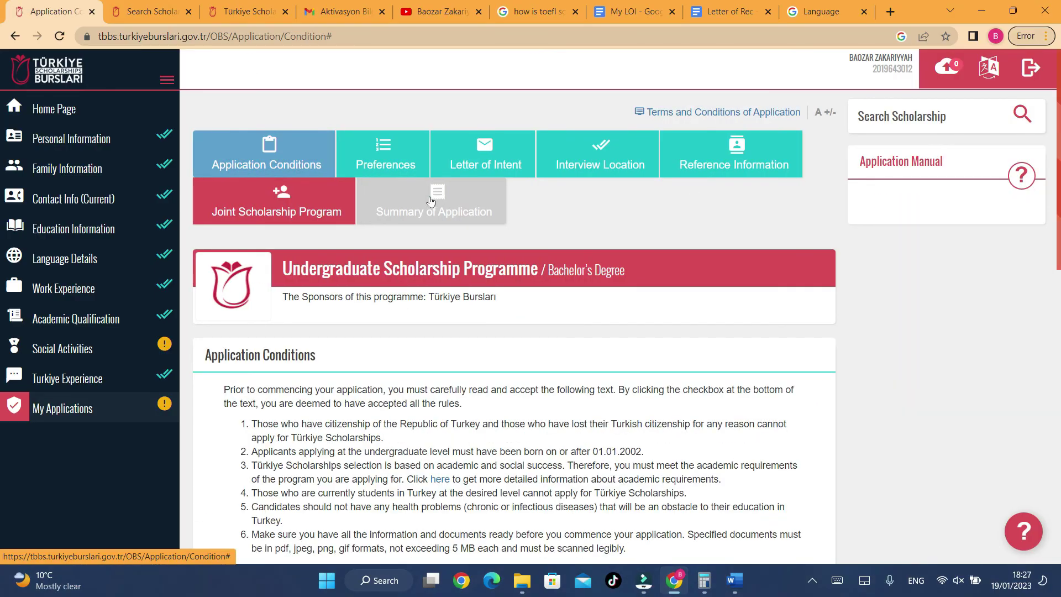
pyautogui.scroll(-15, 387, 213)
pyautogui.scroll(15, 365, 218)
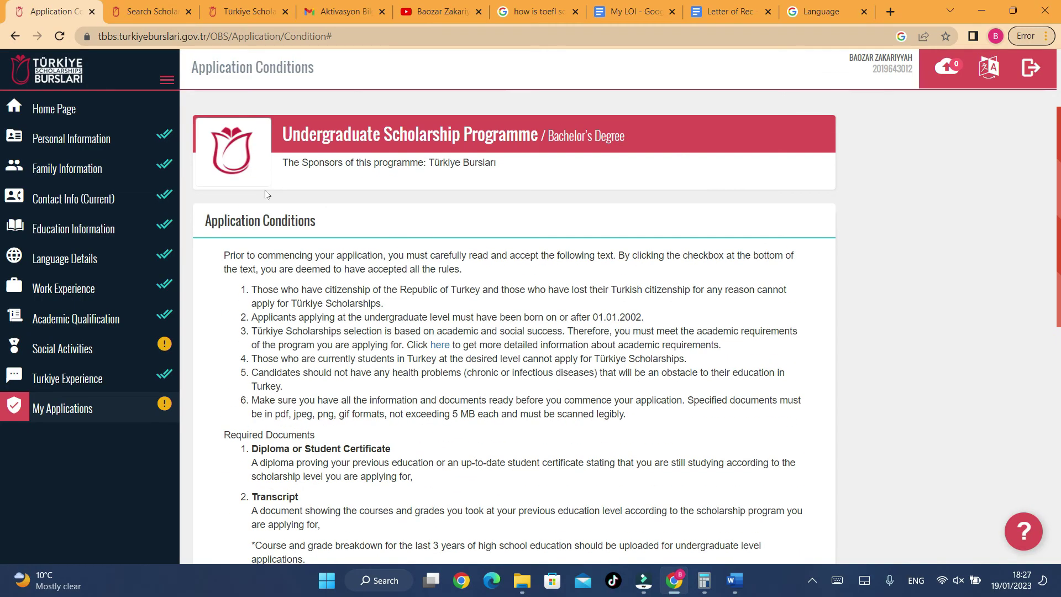
pyautogui.click(255, 206)
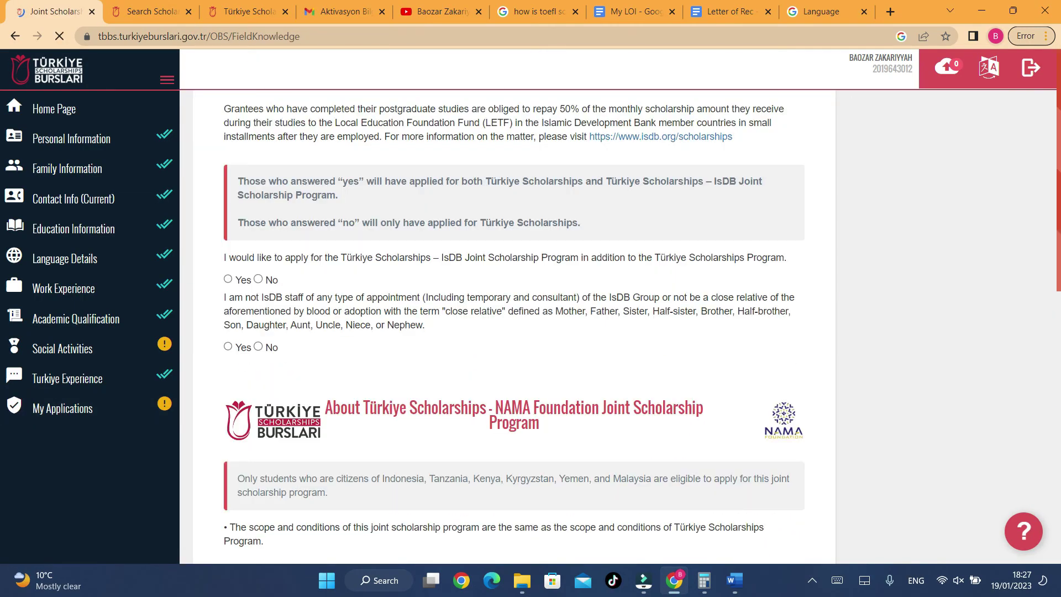
pyautogui.click(258, 279)
pyautogui.scroll(-5, 257, 279)
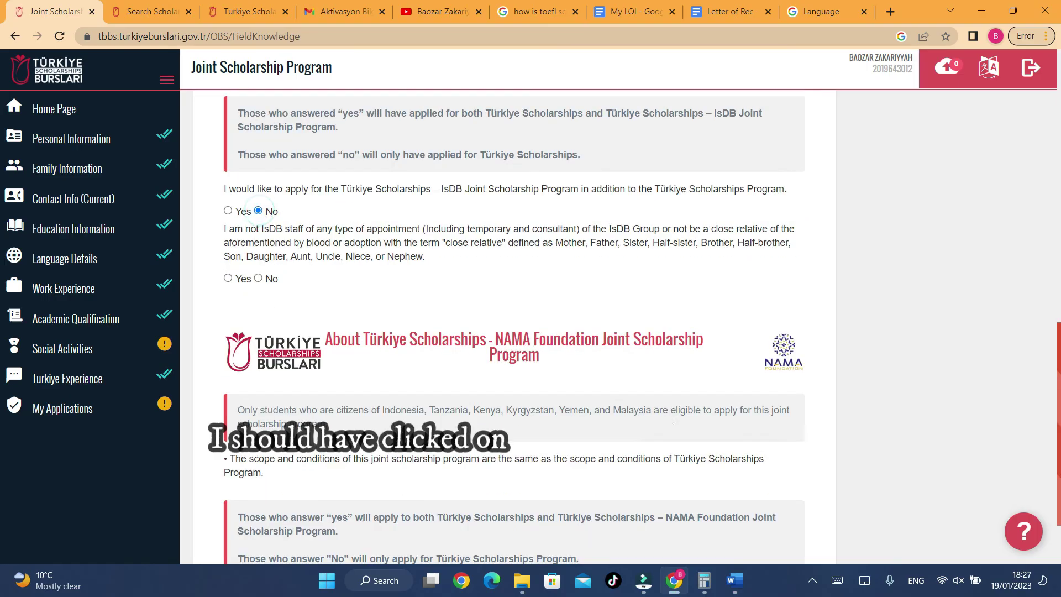
pyautogui.click(258, 279)
pyautogui.scroll(-2, 349, 335)
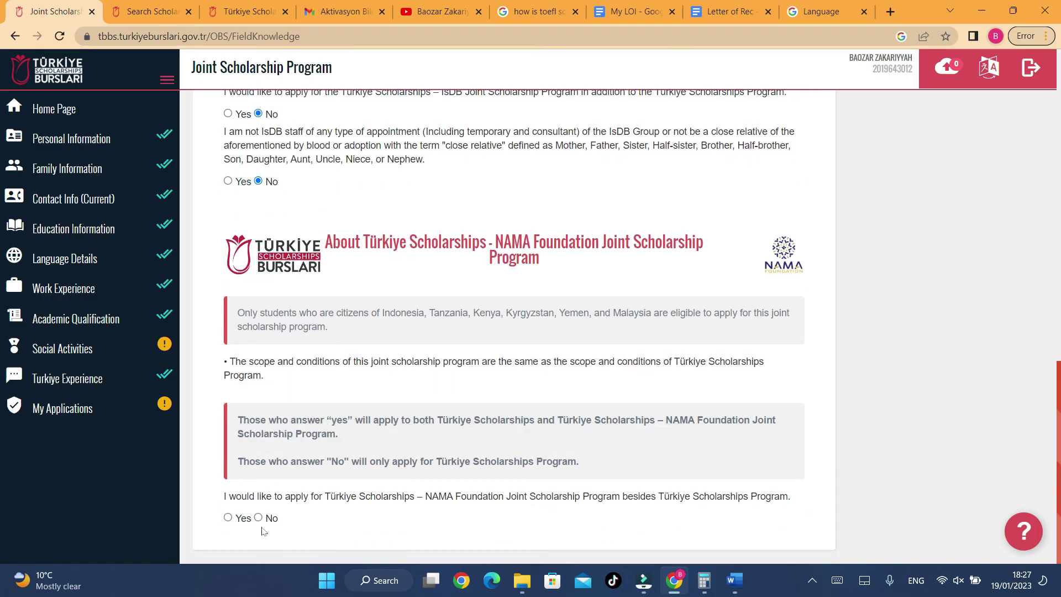
pyautogui.click(258, 518)
pyautogui.scroll(5, 240, 399)
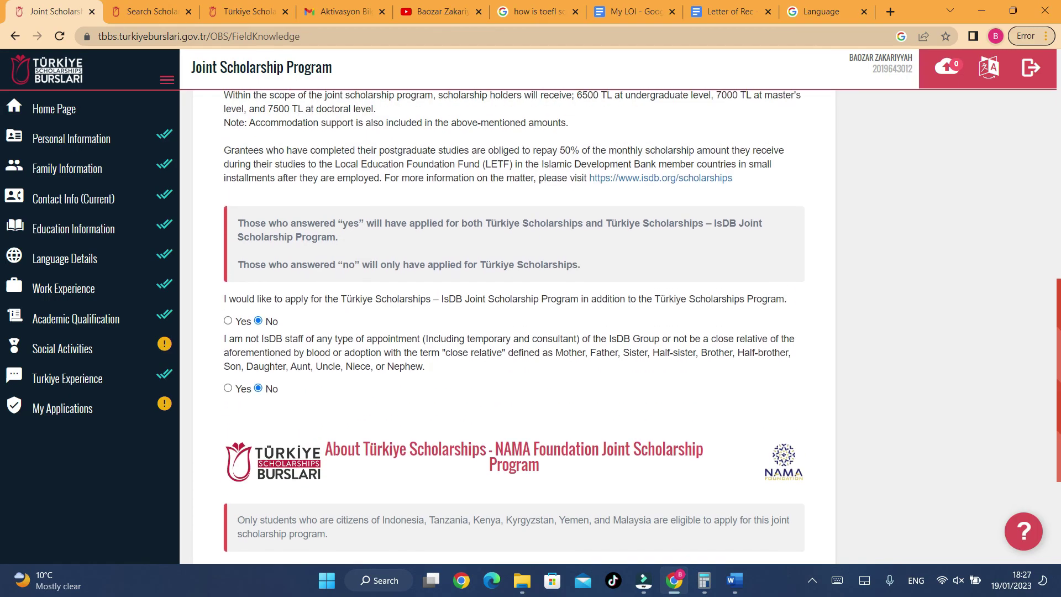
pyautogui.click(228, 390)
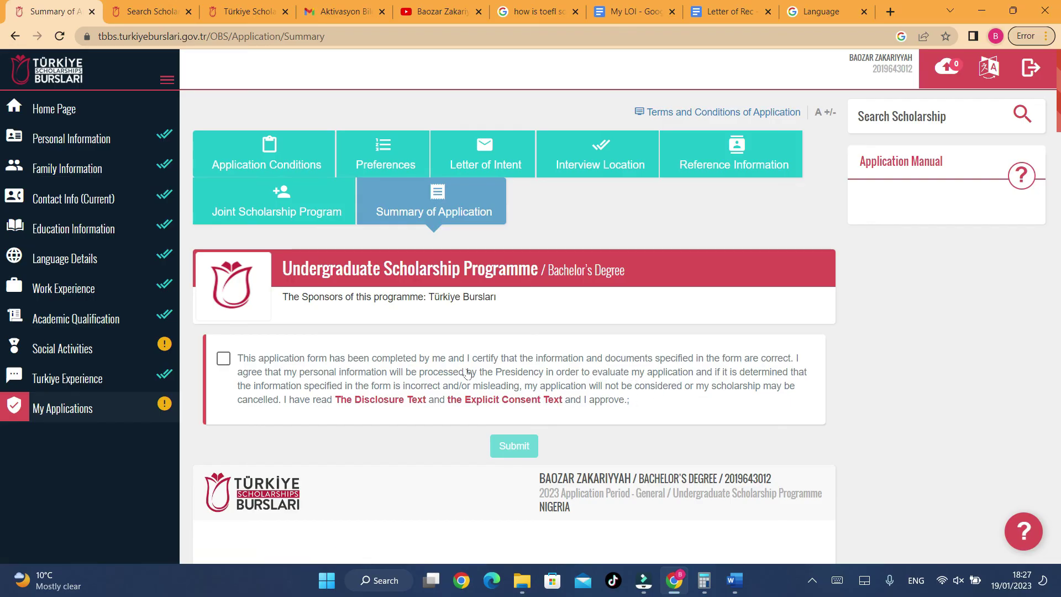
# - Review all application summary sections, then return to the home page showing 'Application could not be completed.'
pyautogui.scroll(-3, 277, 378)
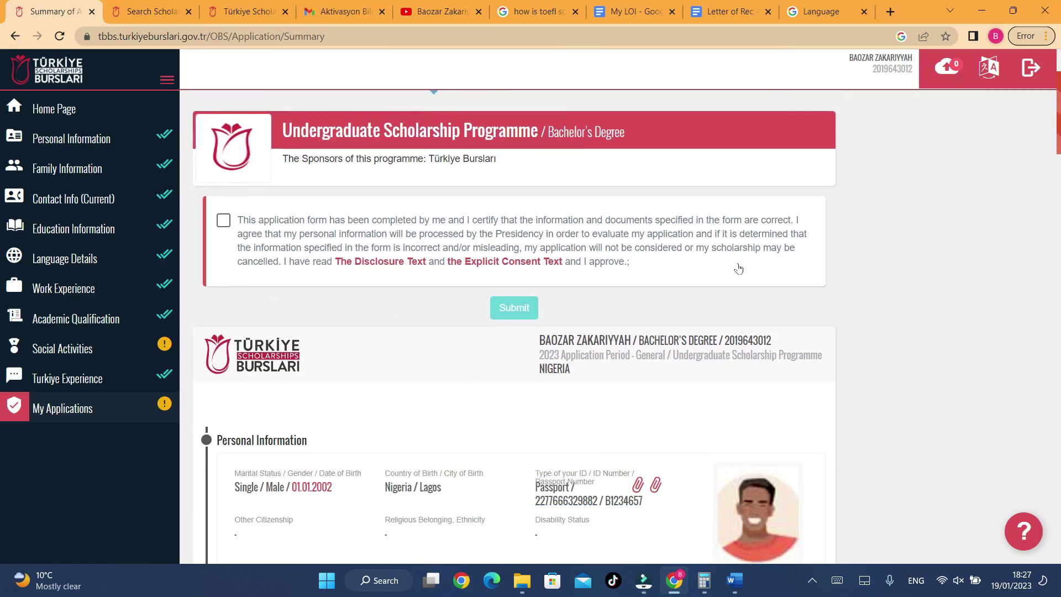
pyautogui.scroll(-4, 562, 315)
pyautogui.scroll(-20, 464, 287)
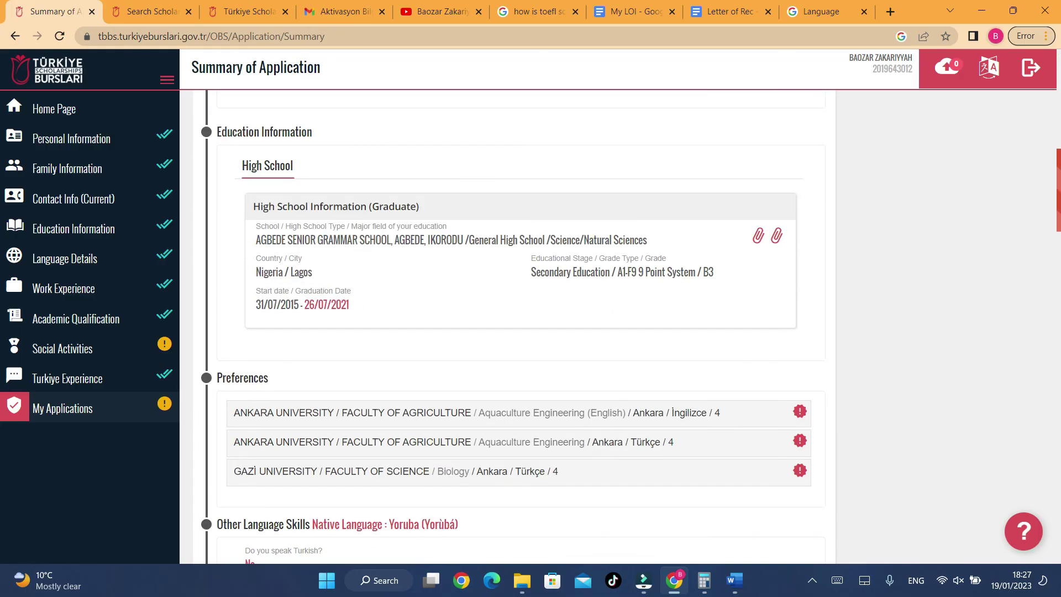
pyautogui.scroll(-6, 464, 313)
pyautogui.scroll(20, 229, 352)
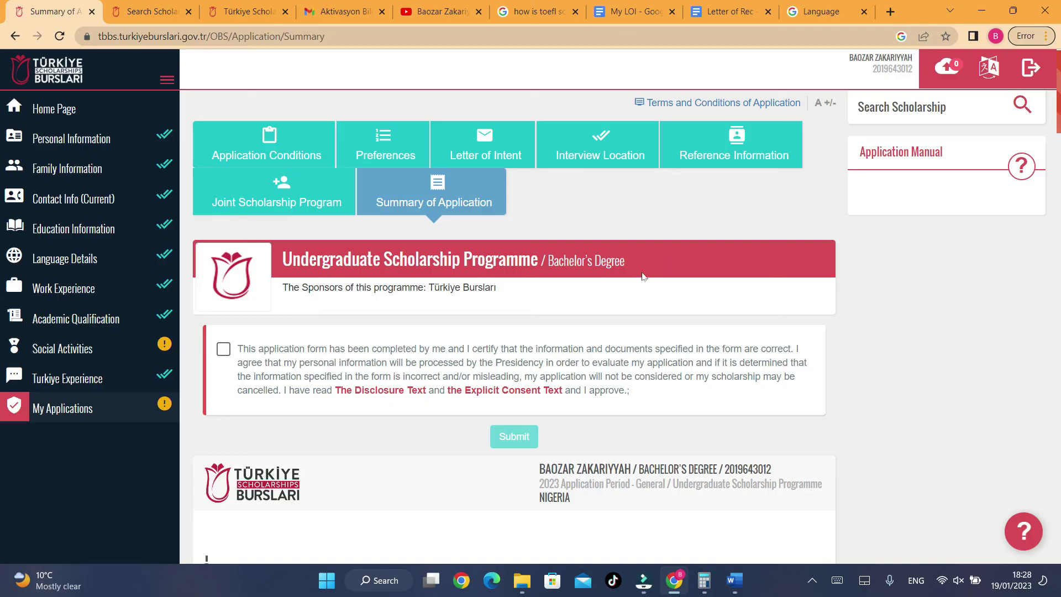
pyautogui.scroll(-20, 636, 285)
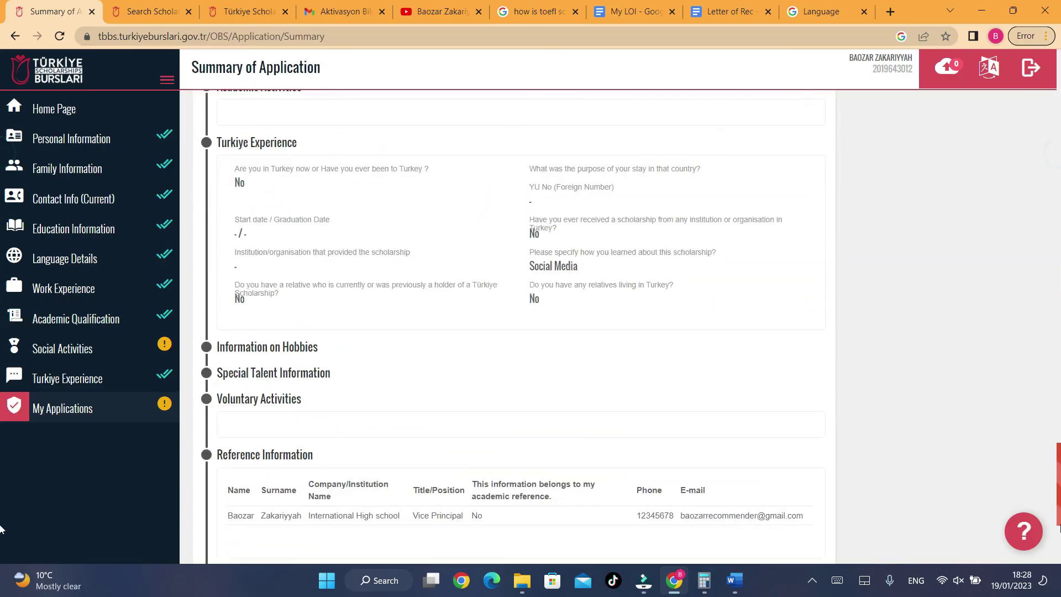
pyautogui.scroll(-3, 0, 536)
pyautogui.scroll(20, 1, 547)
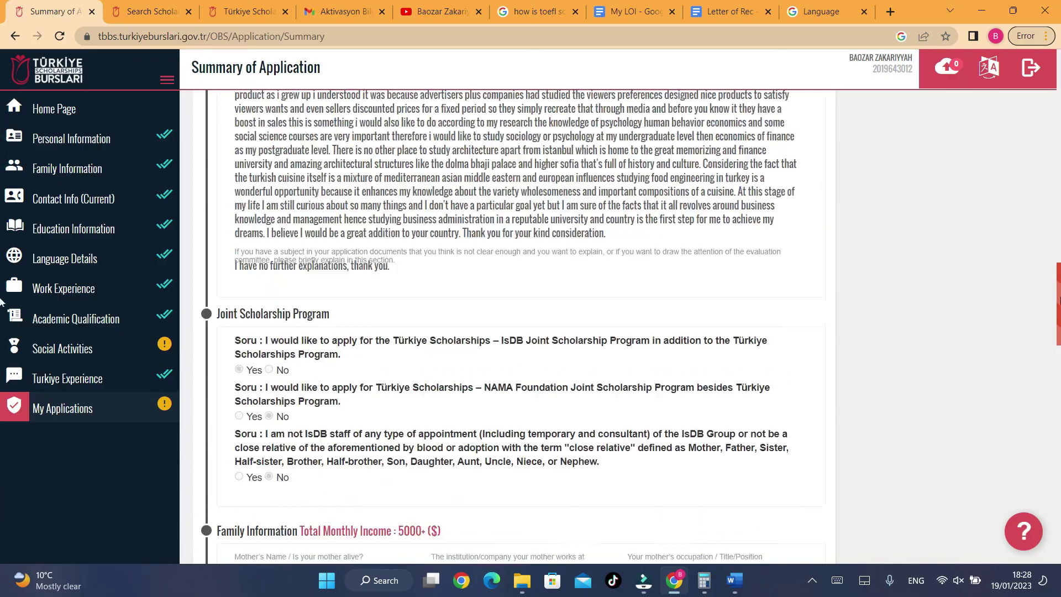
pyautogui.scroll(-6, 1, 387)
pyautogui.scroll(6, 2, 310)
pyautogui.scroll(15, 1, 309)
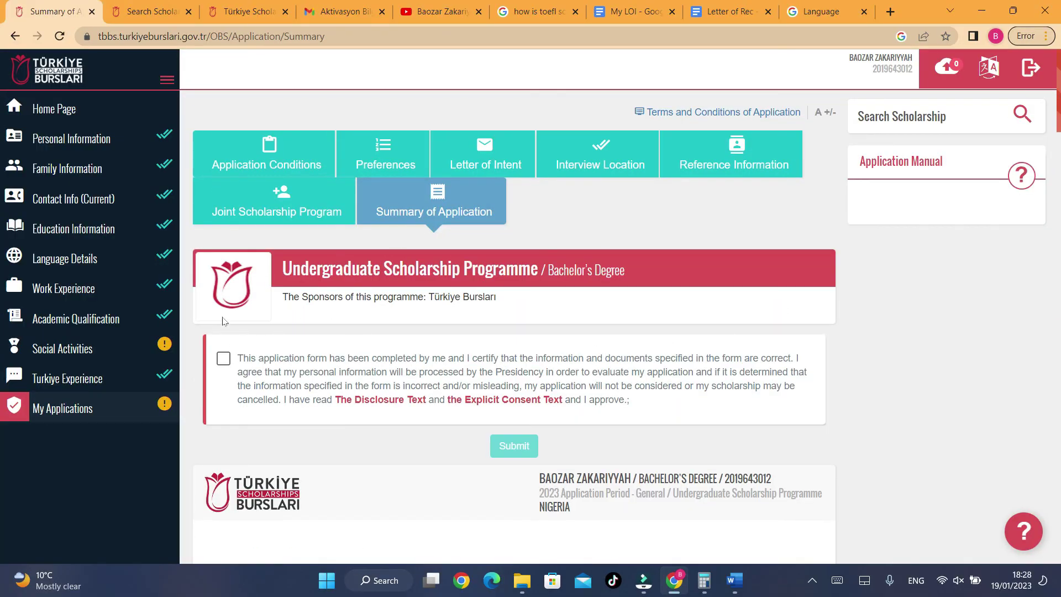
pyautogui.click(72, 109)
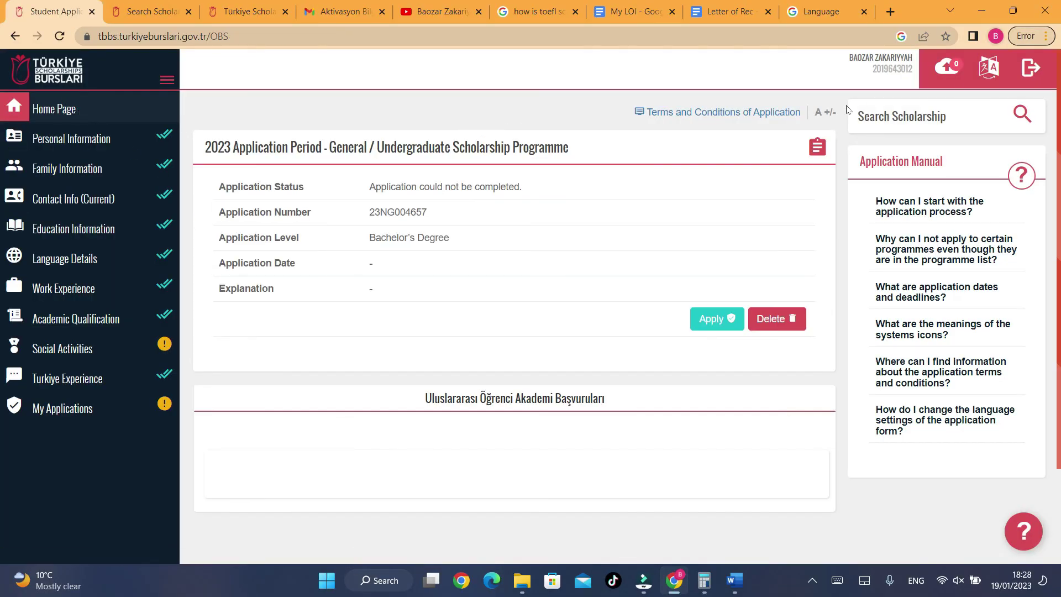